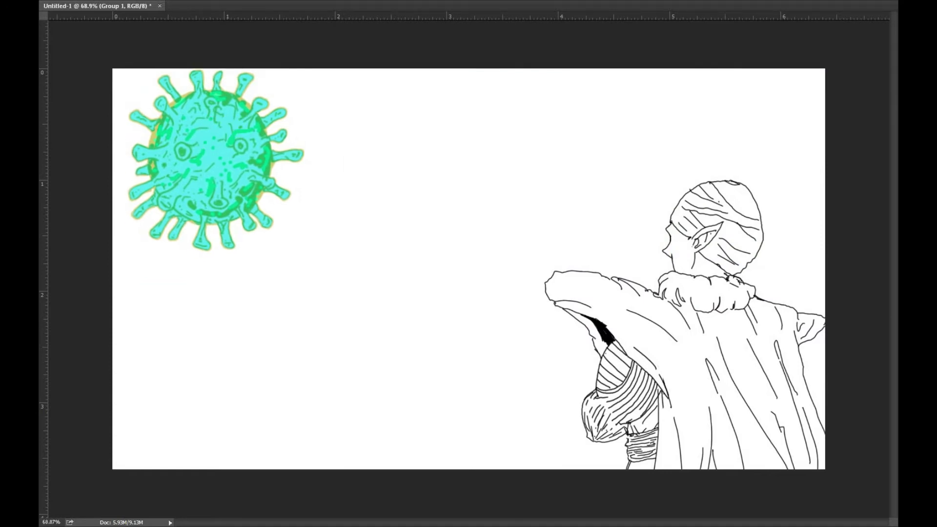
- Duplicate the large virus layers, shrink the copy to about half size and place it below the original near the left canvas edge
key("alt+[")
key("alt+[")
key("alt+shift+[")
right_click(896, 78)
left_click(846, 78)
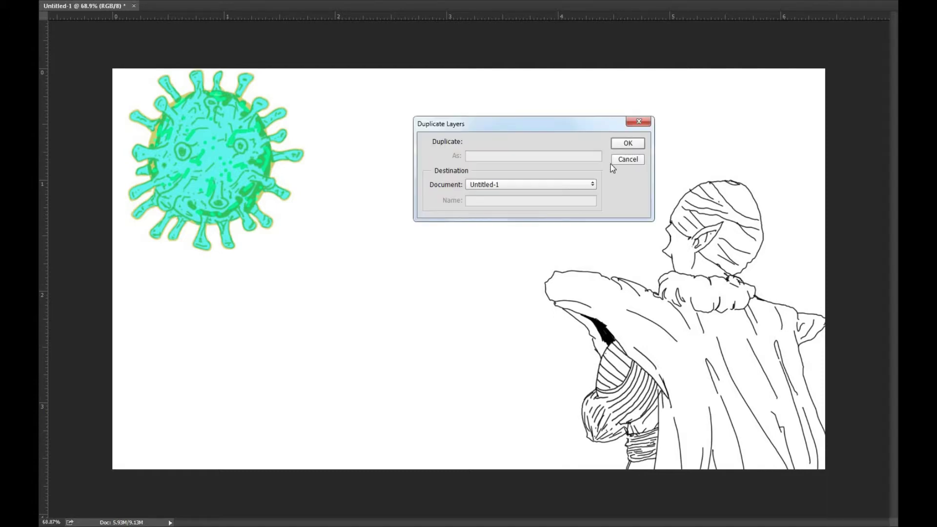
left_click(621, 141)
left_click_drag(296, 176, 391, 324)
key("ctrl+t")
left_click_drag(474, 227, 380, 324)
left_click_drag(352, 365, 191, 308)
left_click_drag(220, 274, 216, 264)
key("Return")
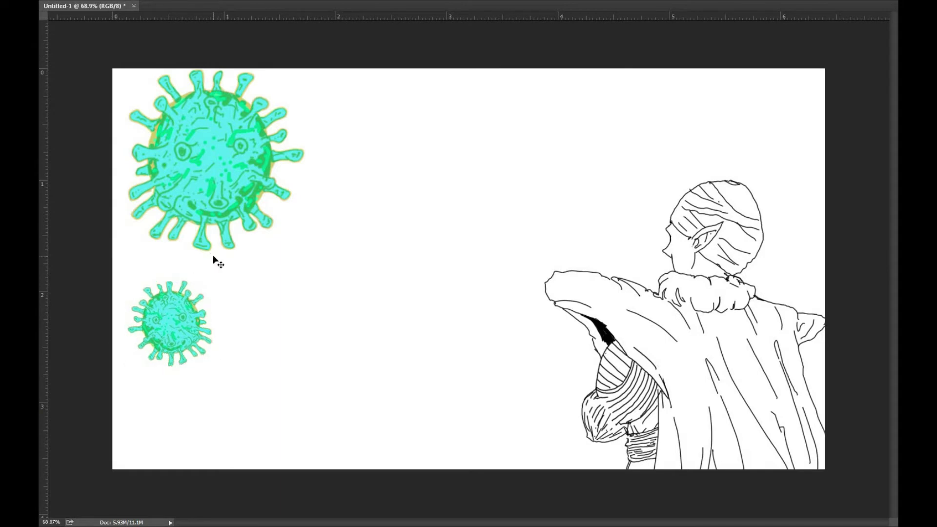
- Duplicate the small virus, scale the copy down further and place it at the top canvas edge beside the large virus
right_click(896, 97)
left_click(885, 78)
left_click(619, 145)
left_click_drag(149, 348, 344, 197)
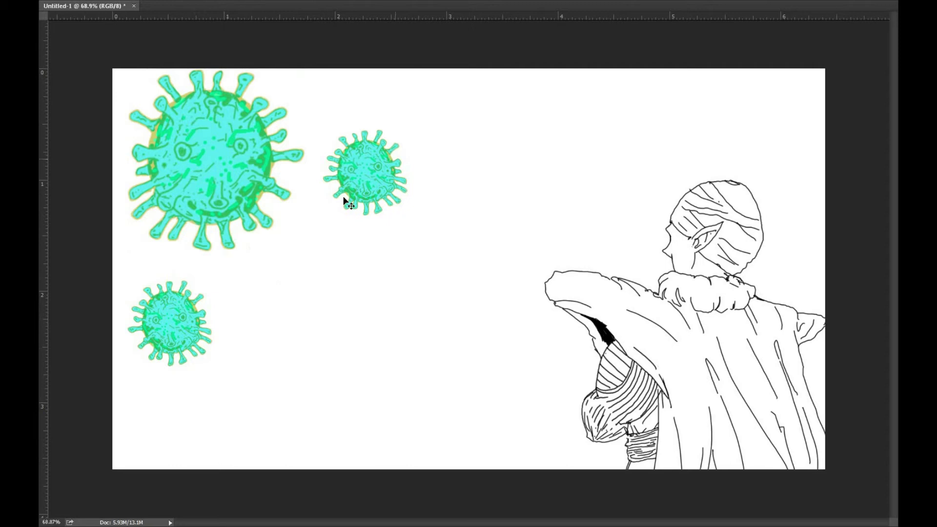
key("ctrl+t")
left_click_drag(407, 129, 311, 78)
key("Return")
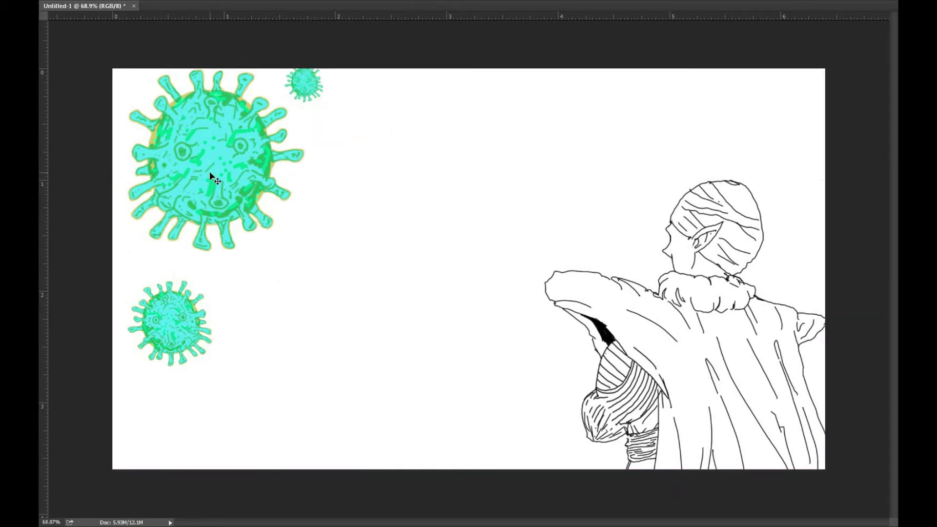
- Duplicate the large virus, scale the copy to about two-thirds and place it in the upper middle of the canvas
right_click(896, 293)
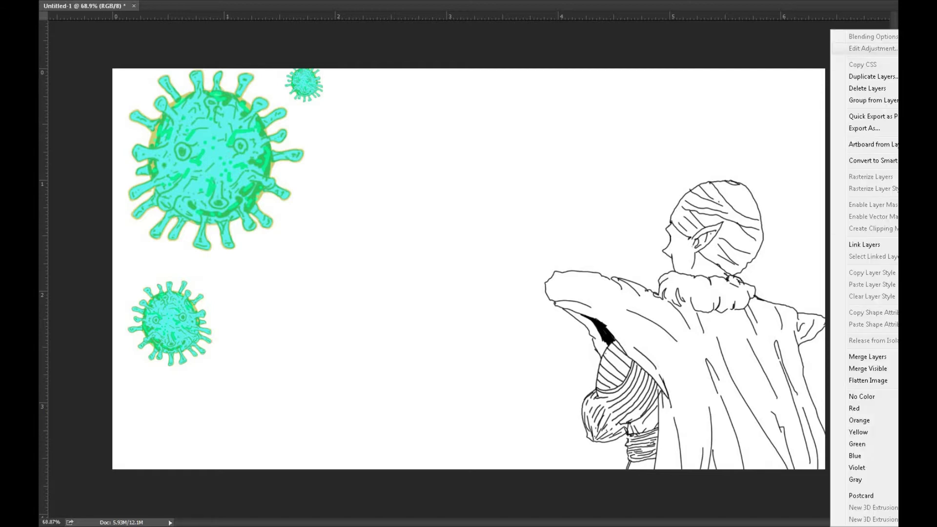
left_click(859, 76)
left_click(625, 147)
left_click_drag(248, 179, 520, 147)
key("ctrl+t")
left_click_drag(576, 71, 495, 190)
left_click_drag(400, 252, 621, 87)
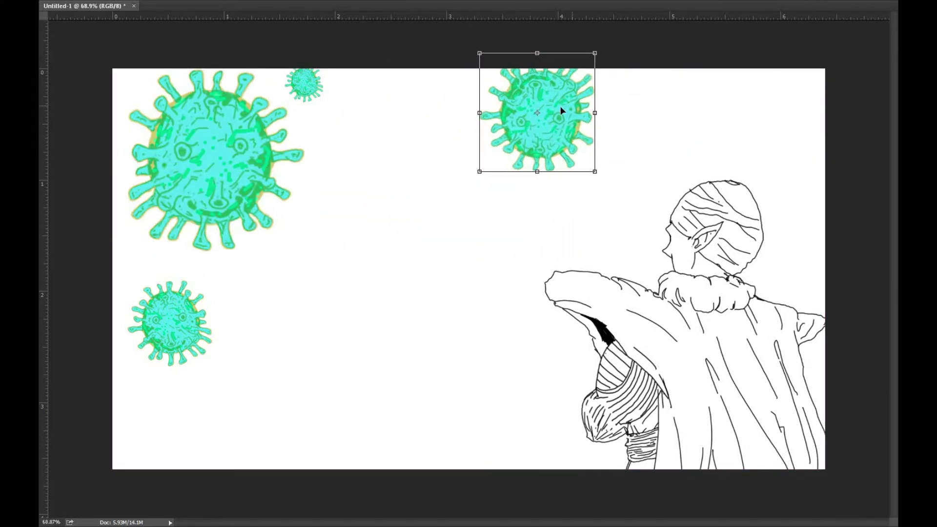
left_click_drag(571, 107, 545, 130)
left_click_drag(444, 199, 448, 205)
double_click(473, 168)
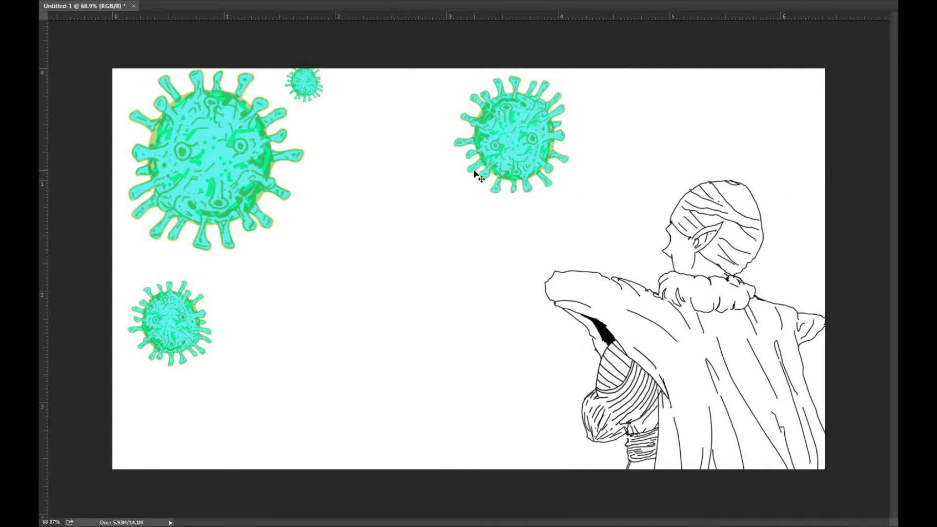
- Duplicate the upper-middle virus, shrink the copy to a tiny size and place it between that virus and the large one
right_click(897, 293)
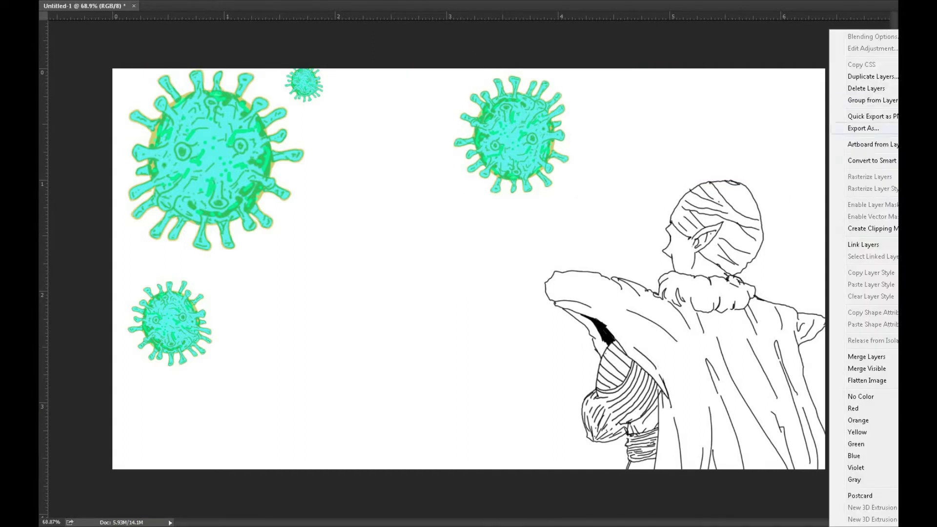
left_click(868, 79)
left_click(627, 143)
left_click_drag(536, 117, 390, 166)
key("ctrl+t")
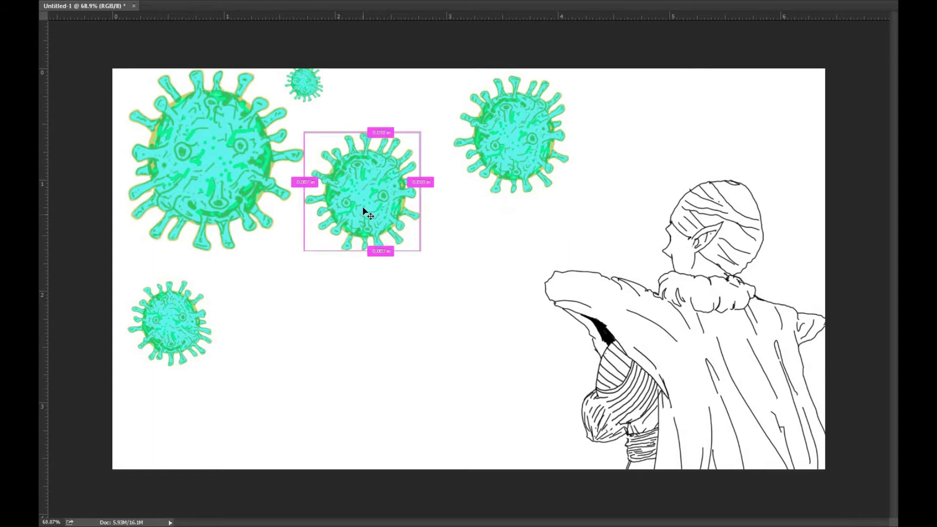
left_click_drag(424, 133, 383, 165)
key("Return")
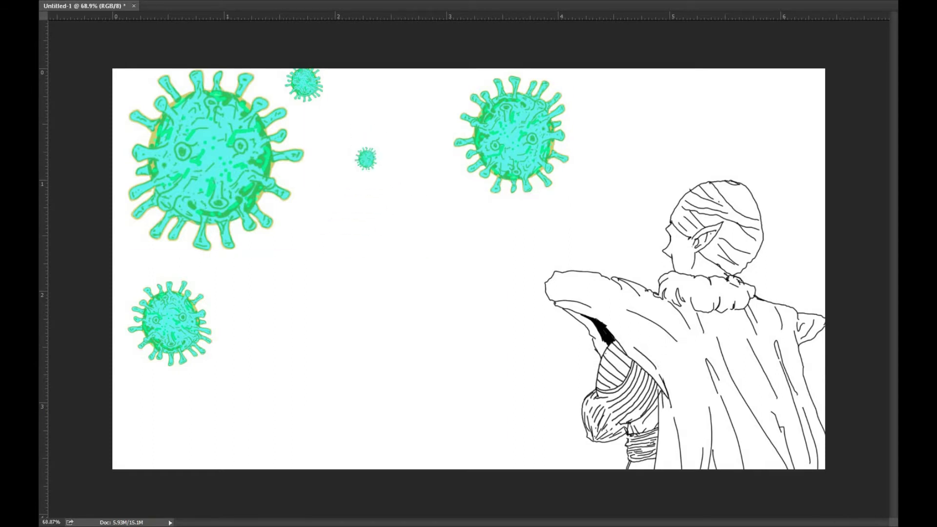
- Add another virus copy, scale it to medium size and place it near the canvas centre, below the tiny virus
right_click(829, 115)
left_click(833, 76)
left_click(620, 142)
left_click_drag(356, 237, 530, 356)
key("ctrl+t")
left_click_drag(472, 194, 404, 266)
key("Return")
- Add two more reduced virus copies near the top: a small one right of the upper-middle virus and a tiny one to its left
left_click_drag(351, 310, 651, 115)
right_click(832, 30)
left_click(873, 77)
left_click(623, 143)
key("ctrl+t")
left_click_drag(730, 61, 404, 91)
key("Return")
right_click(830, 78)
left_click(866, 76)
left_click(631, 142)
key("ctrl+t")
key("Return")
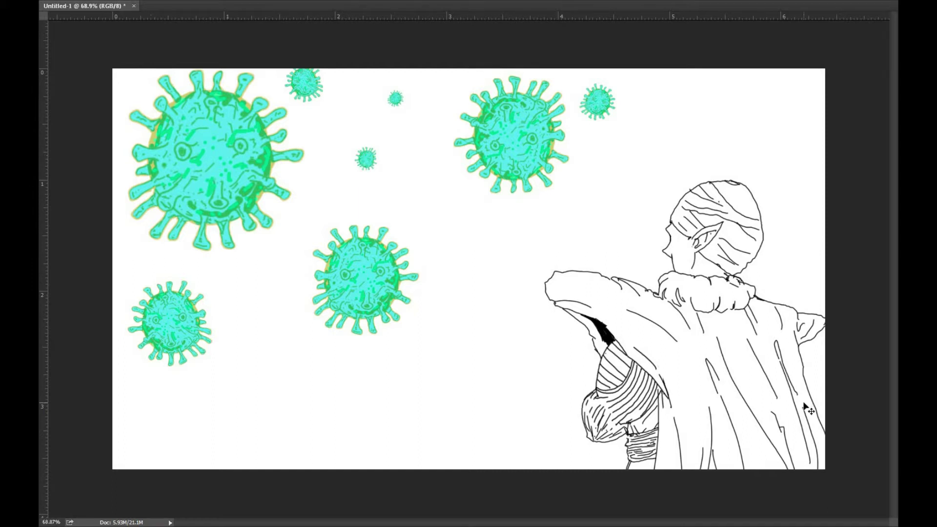
- Duplicate the large virus, shrink the copy and place it in the lower-left canvas corner, partly beyond the edge
left_click(632, 144)
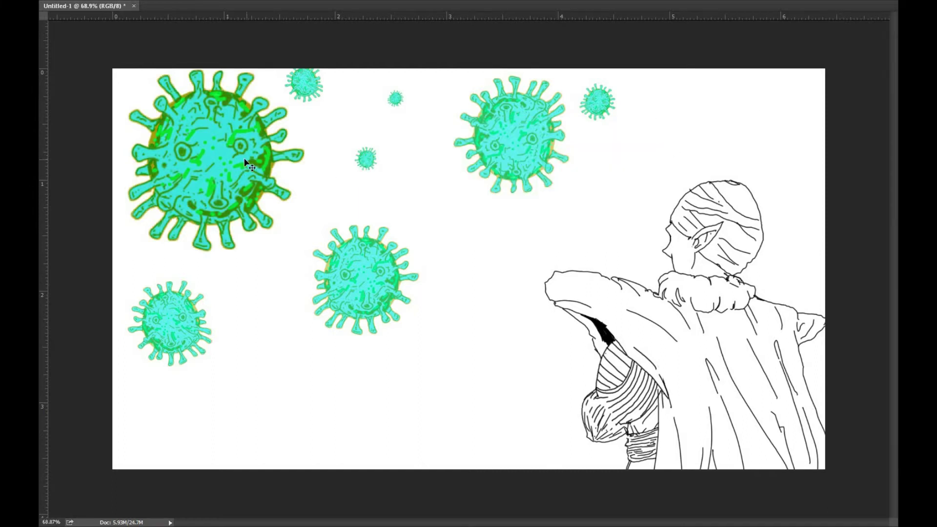
left_click_drag(326, 208, 435, 439)
key("ctrl+t")
left_click_drag(415, 293, 335, 313)
left_click_drag(309, 365, 169, 437)
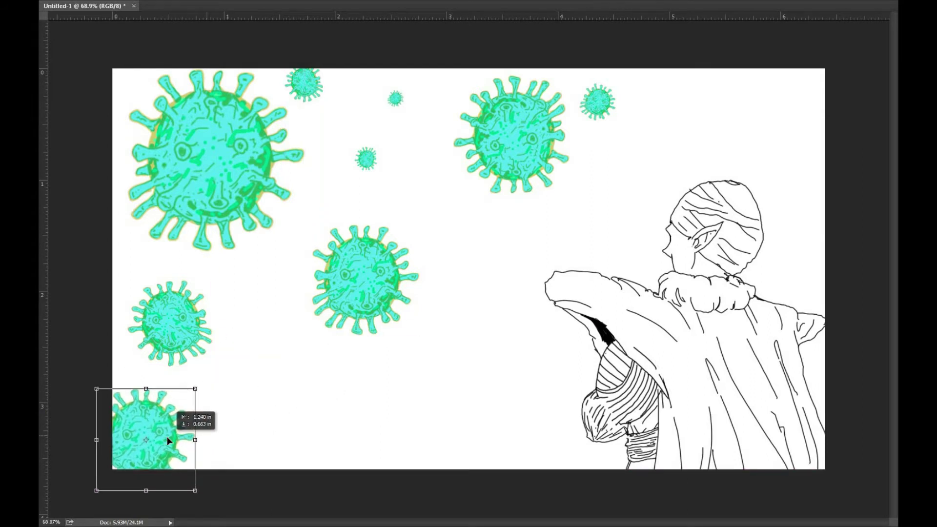
key("Return")
- Add a small virus copy below the central virus, between it and the lower-left corner virus
right_click(896, 219)
left_click(874, 76)
left_click(641, 141)
left_click_drag(159, 403, 390, 407)
key("ctrl+t")
key("Return")
left_click_drag(320, 420, 315, 396)
key("ctrl+t")
left_click_drag(356, 335, 299, 390)
key("Return")
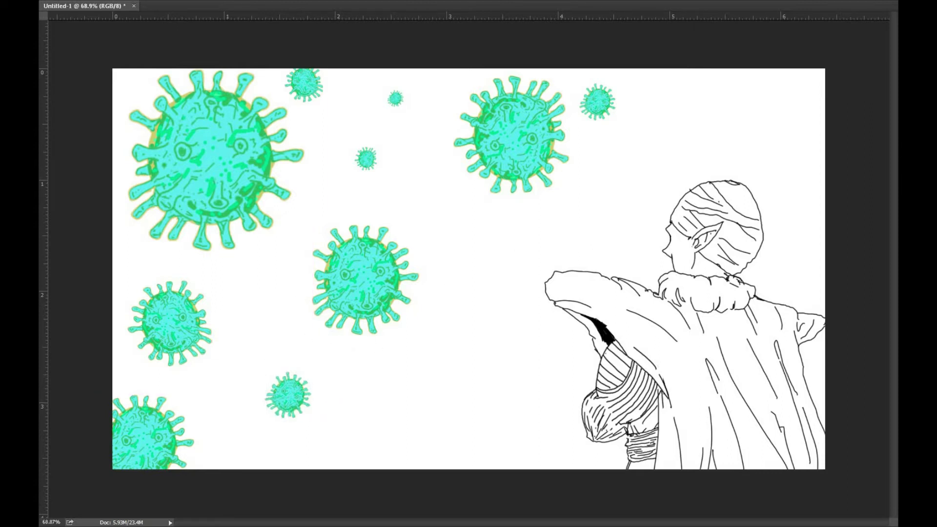
- Duplicate the small virus and place the copy in the upper-left canvas corner, mostly beyond the edge
right_click(903, 113)
left_click(870, 77)
left_click(631, 145)
left_click_drag(274, 382, 114, 68)
- Duplicate a virus, resize the copy and place it above the cloaked character's head, cut off by the top canvas edge
right_click(839, 30)
left_click(892, 77)
left_click(614, 142)
left_click_drag(396, 305, 727, 139)
left_click_drag(756, 50, 770, 70)
key("Return")
left_click_drag(686, 131, 716, 110)
left_click_drag(665, 148, 679, 119)
key("Return")
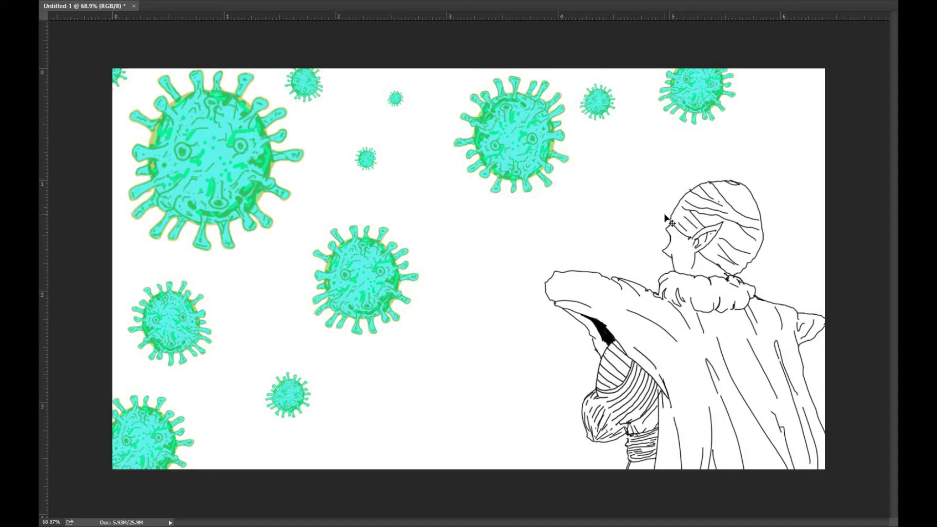
- Group the virus copies' layers and make the landscape layer active
key("ctrl+g")
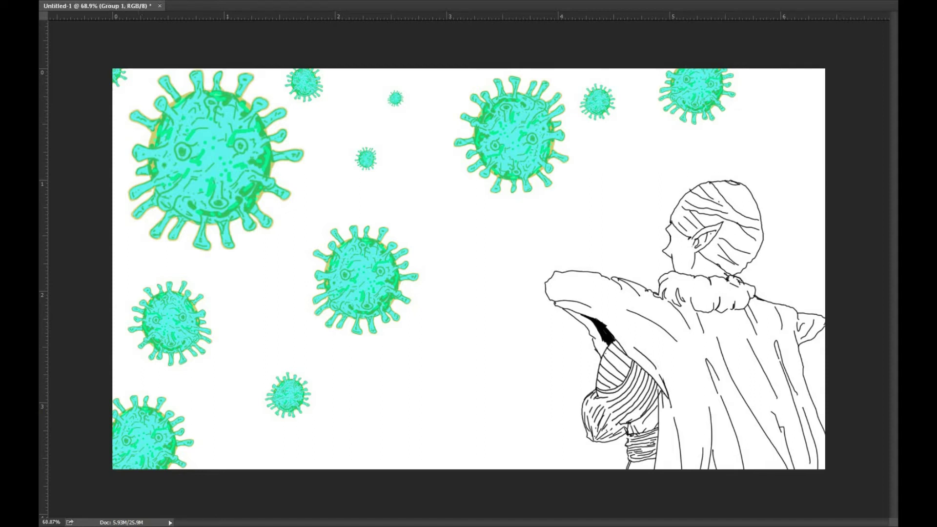
key("alt+[")
key("Return")
- With a soft 250 px brush, paint a dark grey hillside rising to the right and a Pastel Blue Violet band along its ridge
right_click(39, 119)
left_click(77, 151)
key("F5")
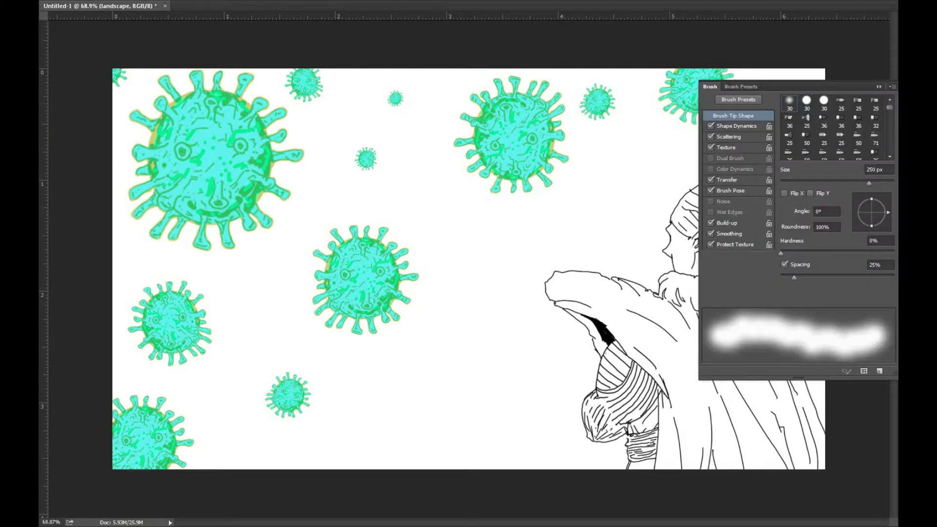
key("F5")
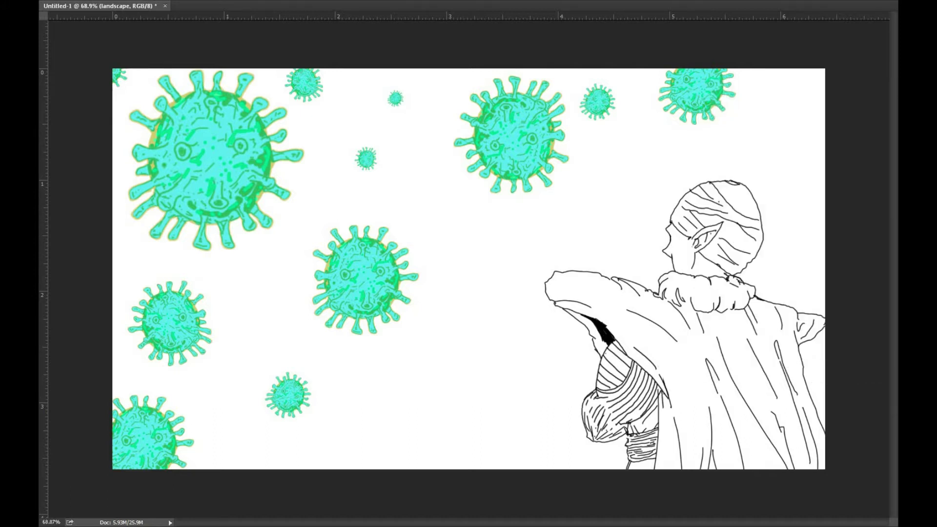
mouse_move(804, 195)
left_mouse_down()
mouse_move(798, 228)
mouse_move(659, 337)
mouse_move(805, 426)
mouse_move(805, 450)
mouse_move(651, 451)
mouse_move(553, 426)
mouse_move(360, 445)
mouse_move(367, 434)
mouse_move(254, 450)
mouse_move(222, 442)
mouse_move(432, 434)
mouse_move(578, 377)
mouse_move(585, 336)
left_mouse_up()
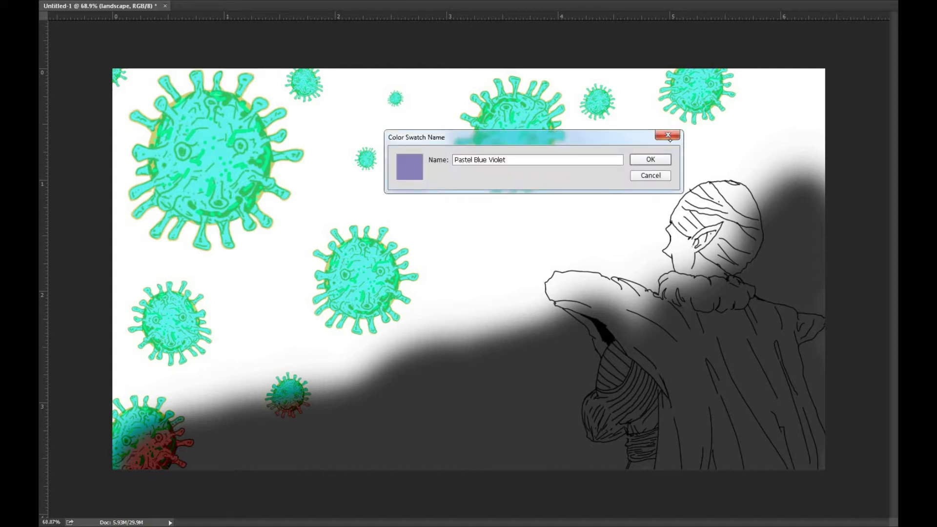
left_click(668, 135)
mouse_move(800, 142)
left_mouse_down()
mouse_move(771, 154)
mouse_move(678, 239)
mouse_move(615, 278)
mouse_move(571, 288)
mouse_move(566, 274)
mouse_move(511, 302)
mouse_move(415, 312)
mouse_move(302, 351)
mouse_move(115, 378)
left_mouse_up()
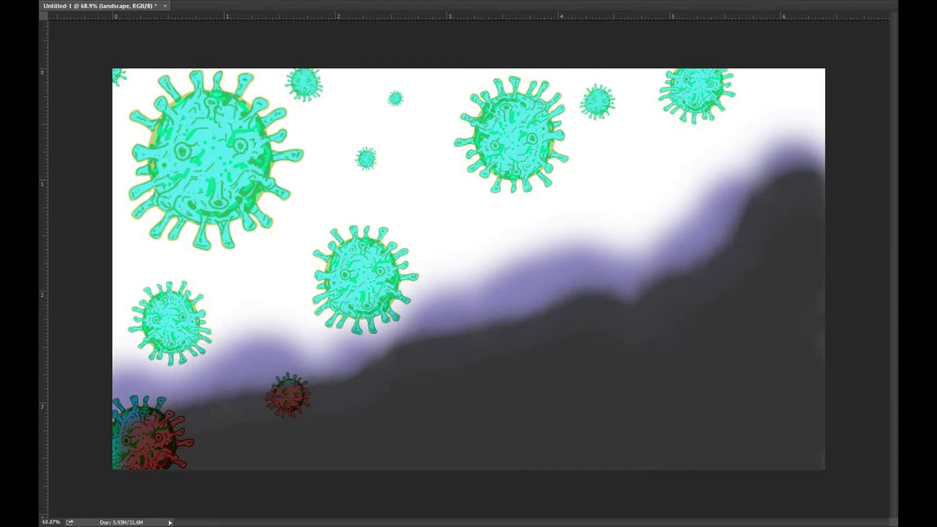
- Choose another brush tip, adjust its spacing and paint reddish tints over the dark hillside and just above the violet band
key("F5")
left_click(806, 144)
left_click_drag(781, 278, 794, 279)
key("F5")
mouse_move(706, 378)
left_mouse_down()
mouse_move(612, 434)
mouse_move(747, 397)
mouse_move(546, 403)
mouse_move(572, 418)
left_mouse_up()
mouse_move(473, 444)
left_mouse_down()
mouse_move(390, 317)
mouse_move(205, 342)
mouse_move(249, 336)
left_mouse_up()
- Paint orange-red clouds across the upper sky from the right side to behind the large virus
mouse_move(668, 195)
left_mouse_down()
mouse_move(780, 152)
mouse_move(754, 88)
mouse_move(622, 105)
mouse_move(498, 49)
left_mouse_up()
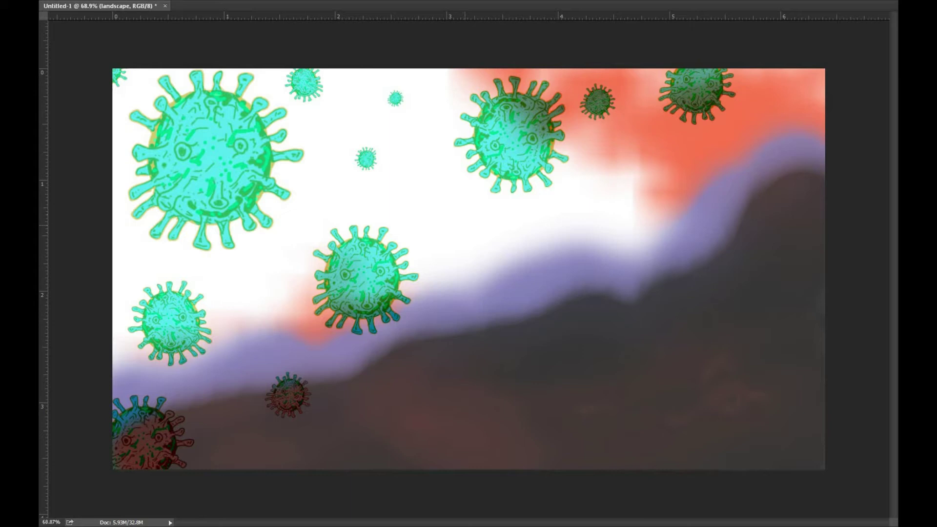
left_click_drag(445, 147, 416, 128)
left_click_drag(303, 106, 154, 123)
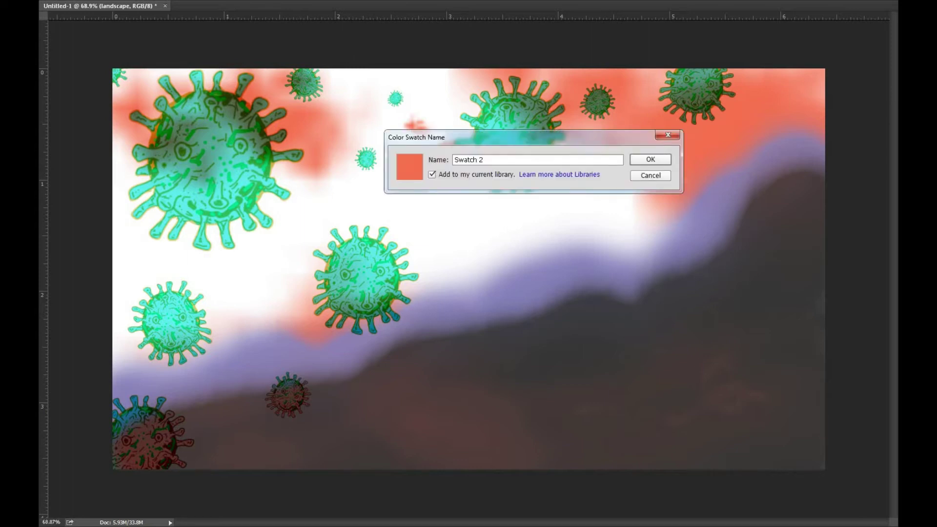
- Switch to the 27 px spatter brush tip with 36% spacing, roughen the orange-red clouds and paint dark red patches above the violet band
left_click(666, 136)
key("F5")
scroll(867, 127, "down", 1)
left_click(861, 129)
left_click(800, 277)
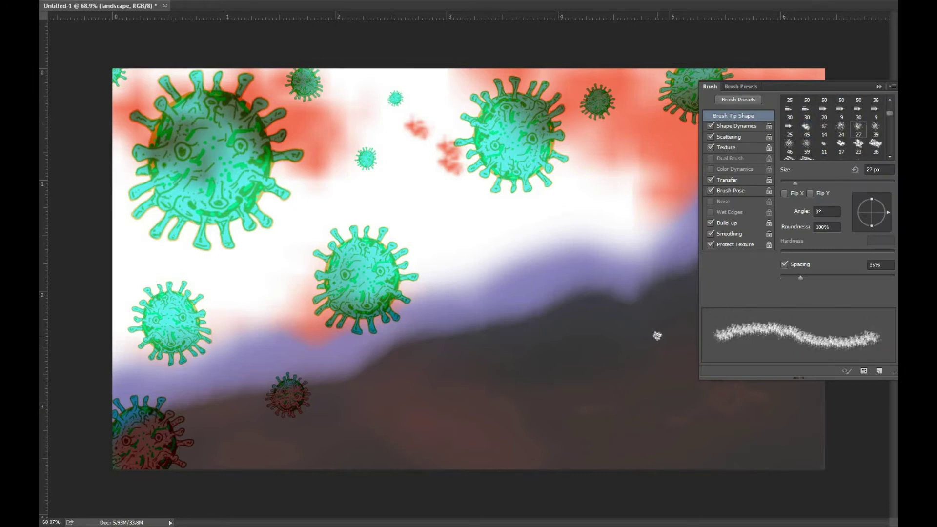
key("F5")
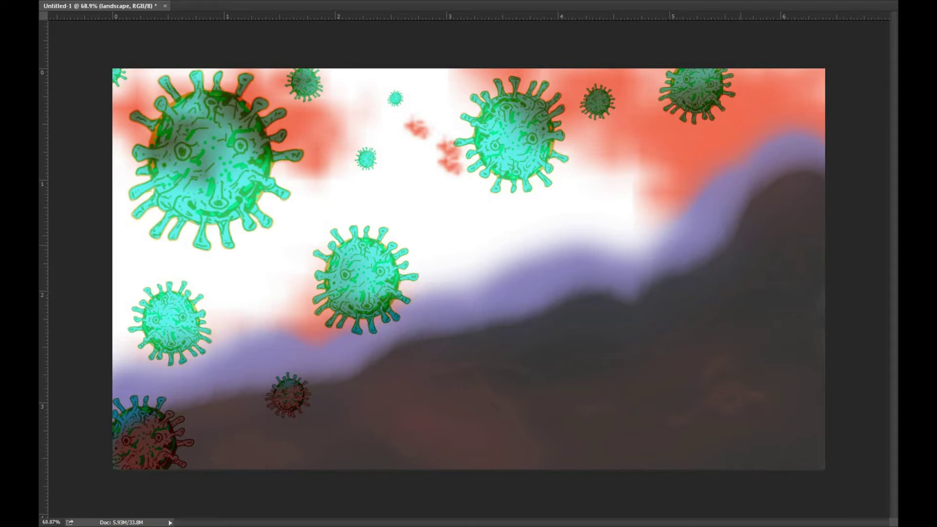
left_click_drag(584, 152, 629, 226)
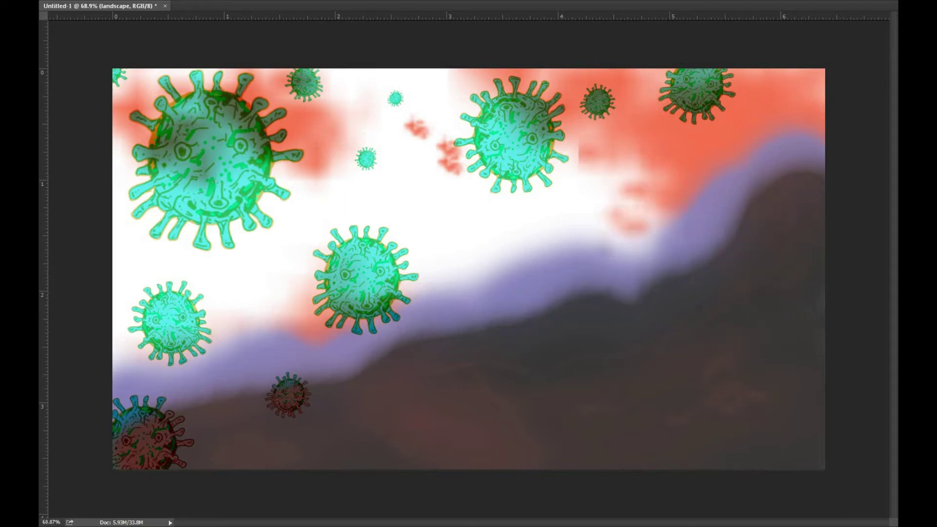
mouse_move(600, 209)
left_mouse_down()
mouse_move(400, 235)
mouse_move(176, 297)
mouse_move(263, 274)
left_mouse_up()
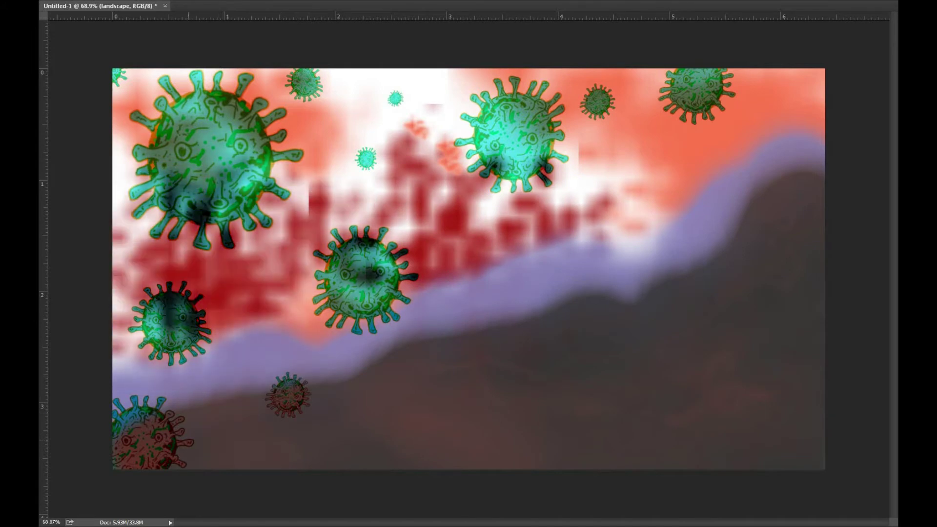
left_click_drag(122, 307, 166, 366)
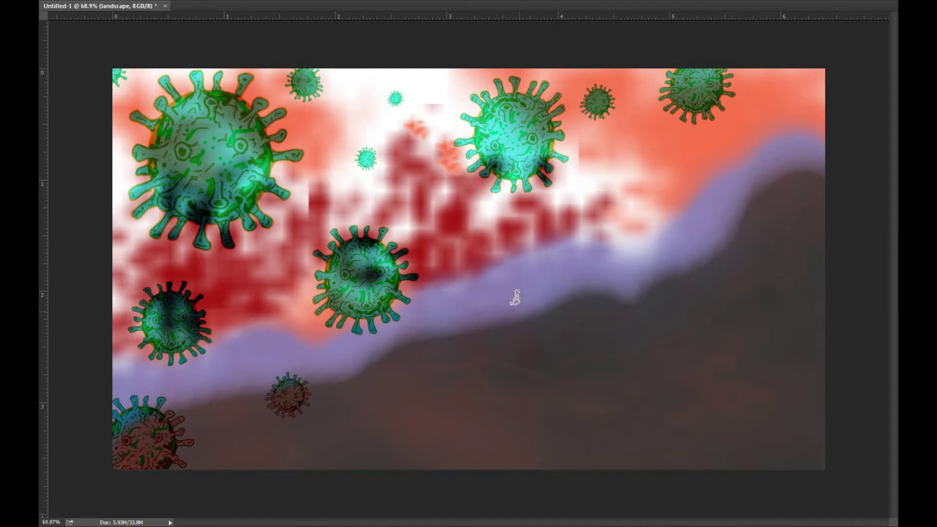
left_click(639, 244)
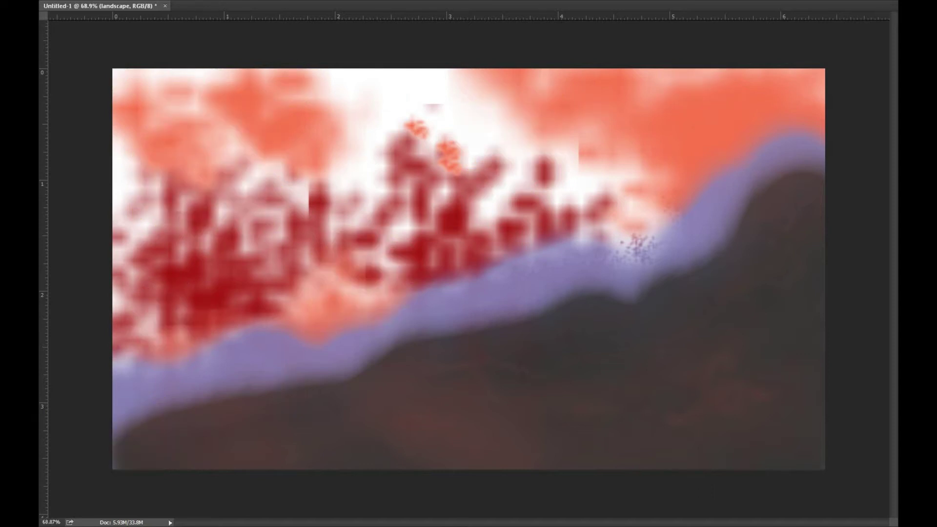
- Switch to a hard round brush tip, extend the orange-red sky beside the violet band and paint a brown edge along the hillside ridge
key("F5")
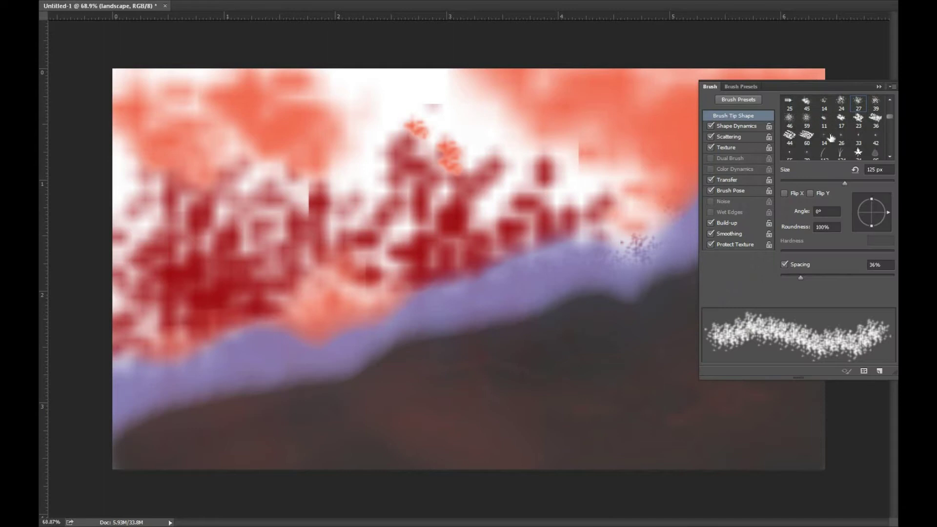
left_click(874, 121)
key("F5")
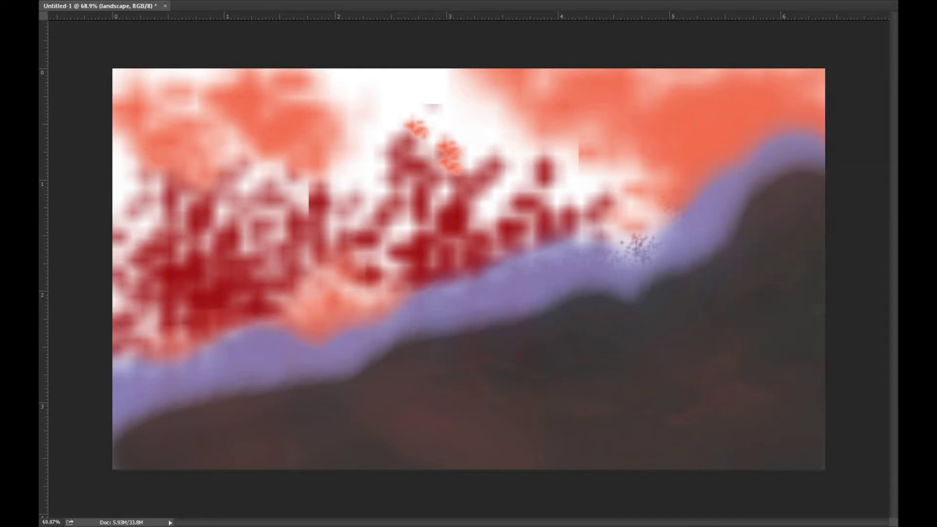
left_click(653, 262)
mouse_move(653, 203)
left_mouse_down()
mouse_move(645, 222)
mouse_move(683, 169)
left_mouse_up()
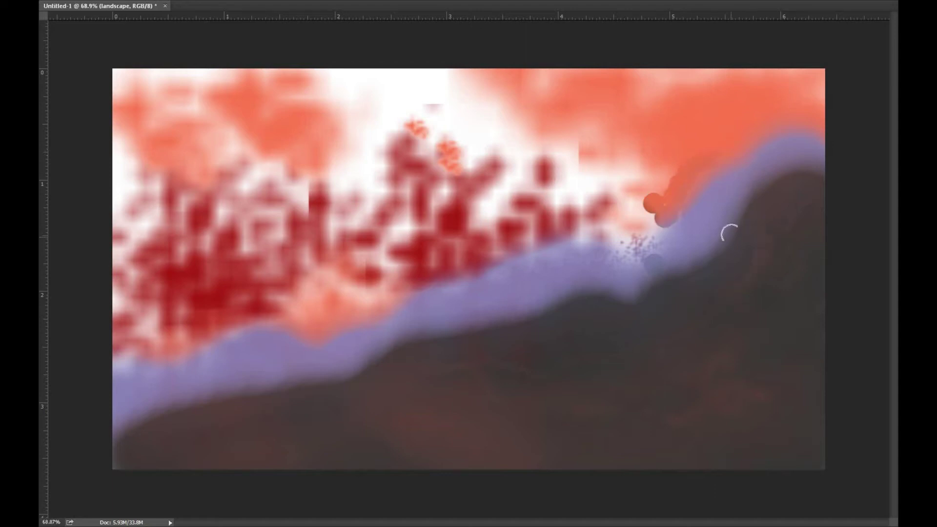
mouse_move(805, 174)
left_mouse_down()
mouse_move(689, 250)
mouse_move(626, 311)
mouse_move(513, 326)
mouse_move(121, 441)
mouse_move(264, 390)
mouse_move(406, 365)
left_mouse_up()
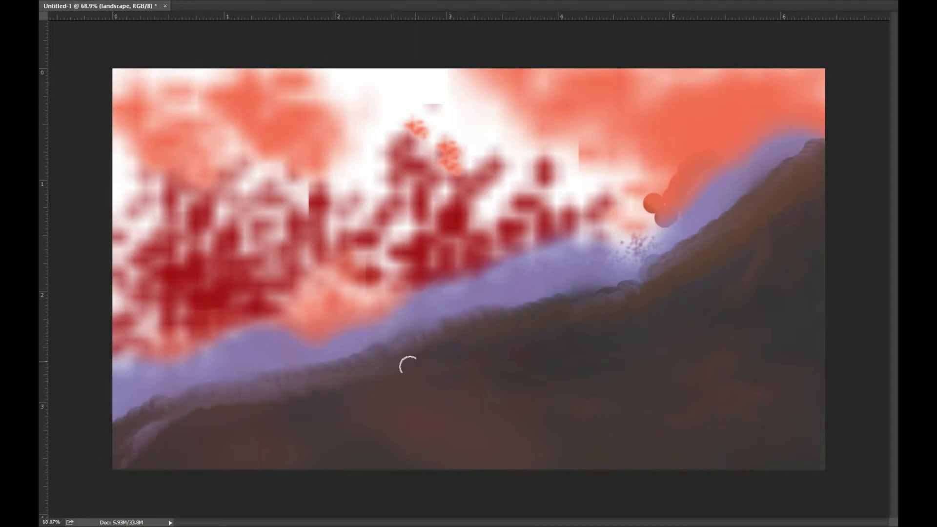
- Define the violet band's upper edge with hard rounded strokes in the middle, at the left and in the gap on the right
left_click_drag(373, 312, 471, 263)
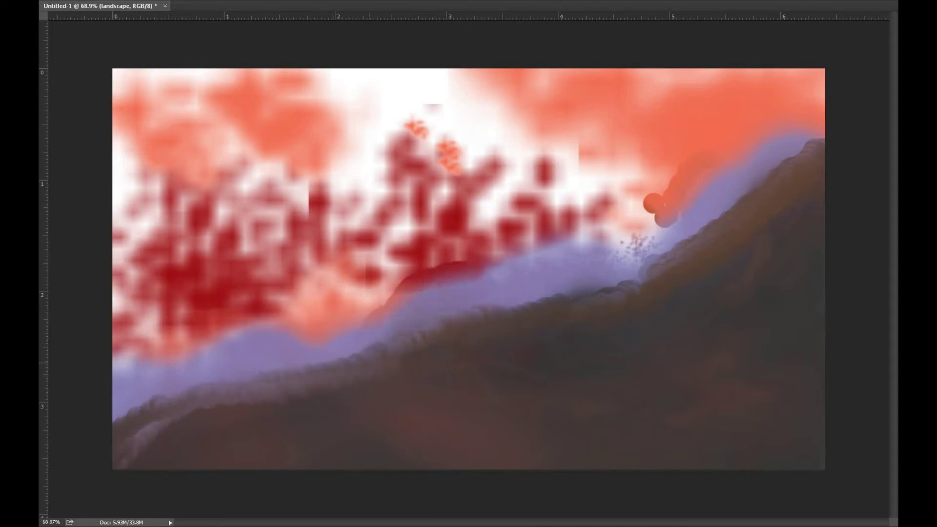
left_click_drag(230, 342, 183, 375)
left_click_drag(732, 256, 601, 304)
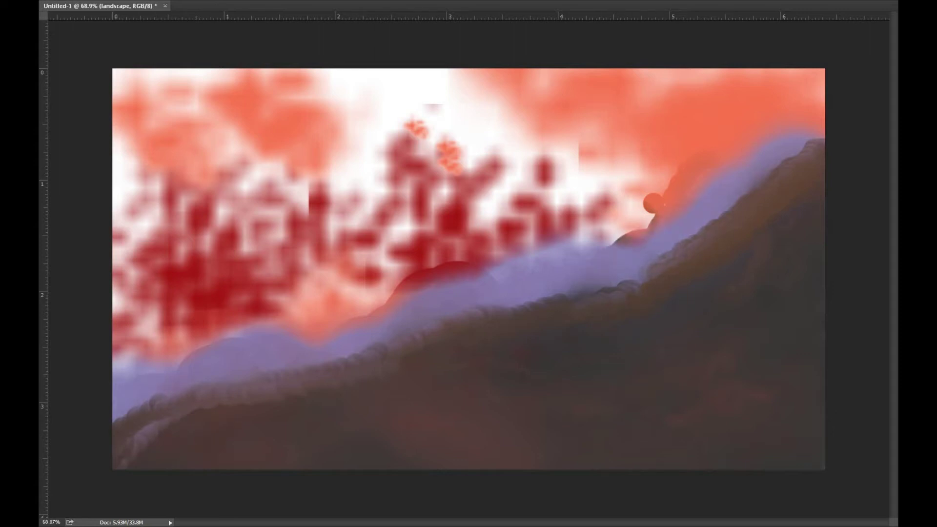
- Pick a 2500 px cracked-texture brush tip, reduce it to 900 px and stamp brown cracks across the left and middle of the sky
key("F5")
scroll(828, 146, "down", 3)
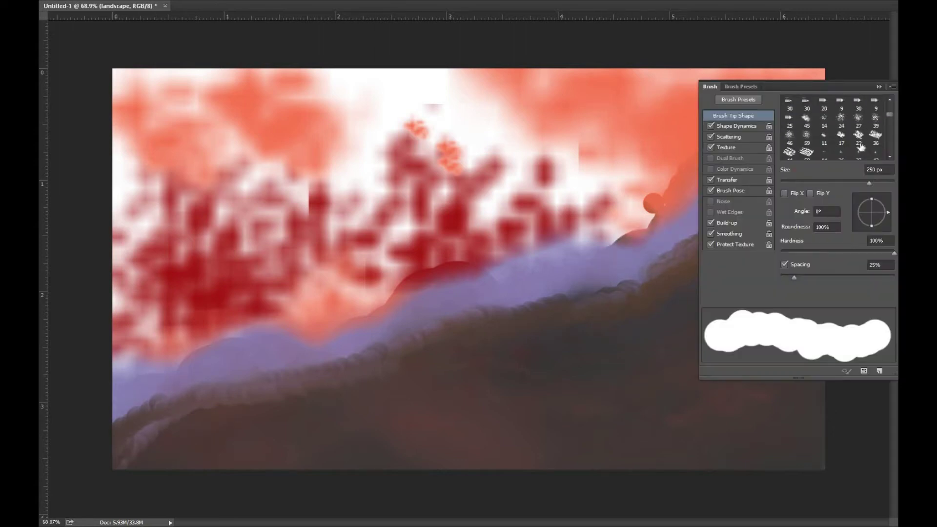
scroll(828, 146, "down", 2)
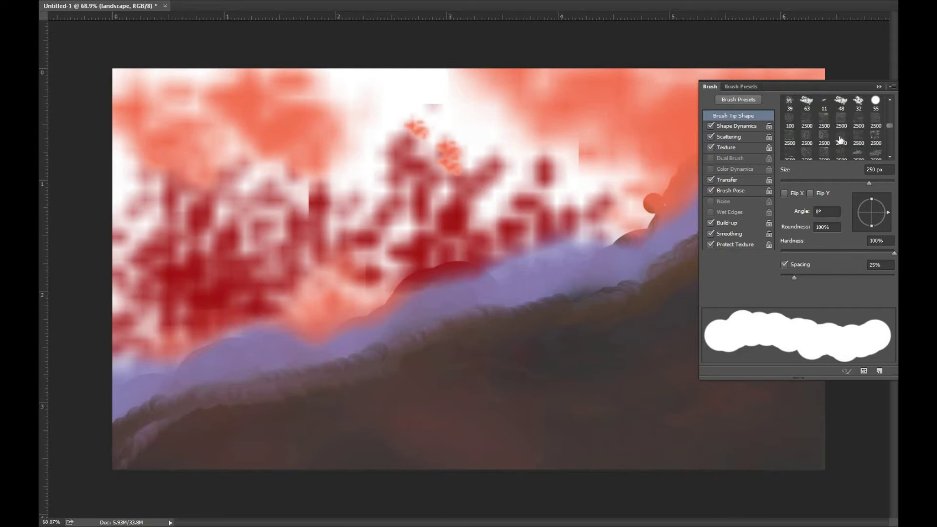
left_click(840, 138)
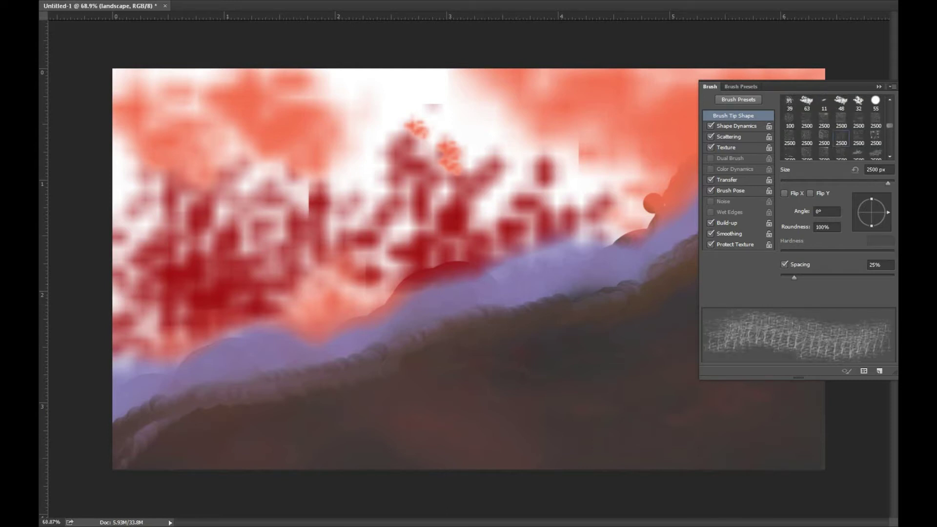
key("bracketleft")
key("F5")
left_click(509, 184)
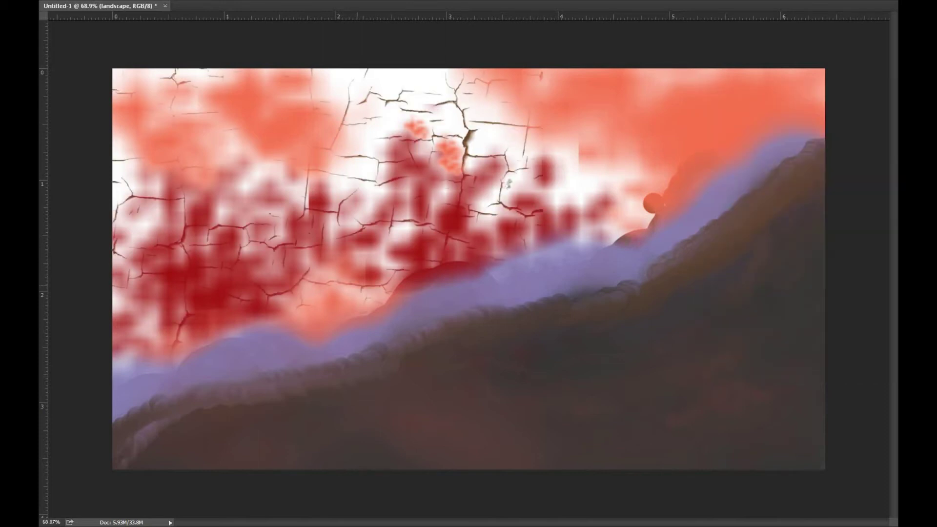
left_click(730, 314)
- Switch to a scratchy 2500 px brush tip, reduce it to 400 px and paint faint diagonal streaks on the hillside's lower right
key("F5")
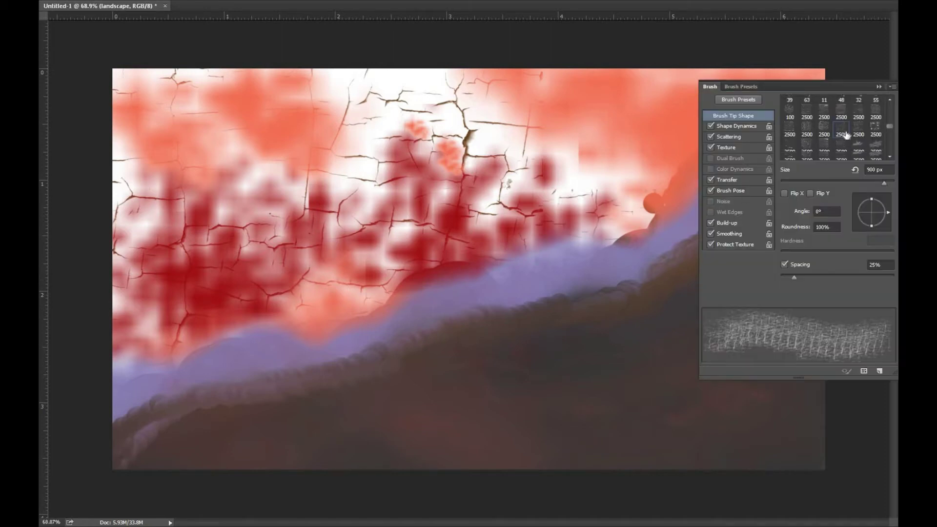
left_click(826, 129)
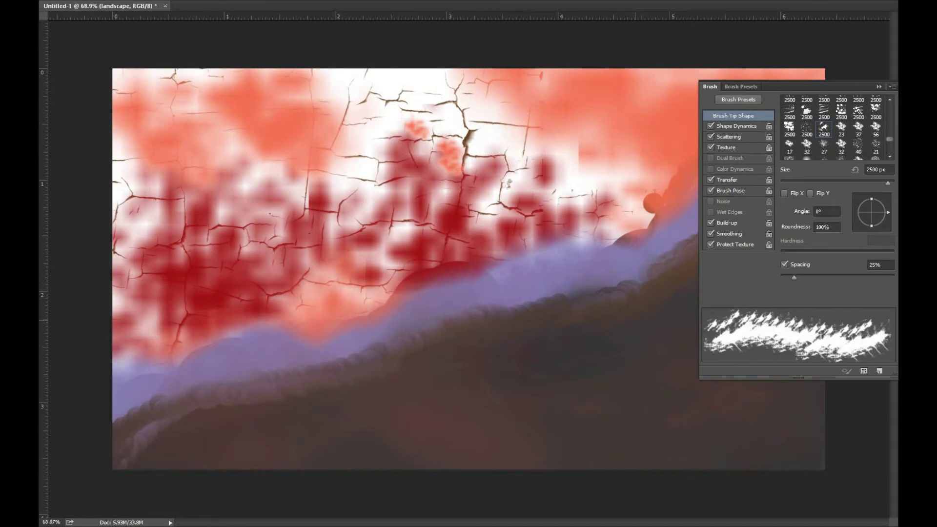
key("bracketleft")
key("bracketleft")
key("bracketleft")
key("bracketleft")
key("bracketleft")
key("bracketleft")
key("bracketleft")
key("bracketleft")
key("bracketleft")
key("bracketleft")
key("bracketleft")
key("bracketleft")
key("bracketleft")
key("bracketleft")
key("bracketleft")
key("F5")
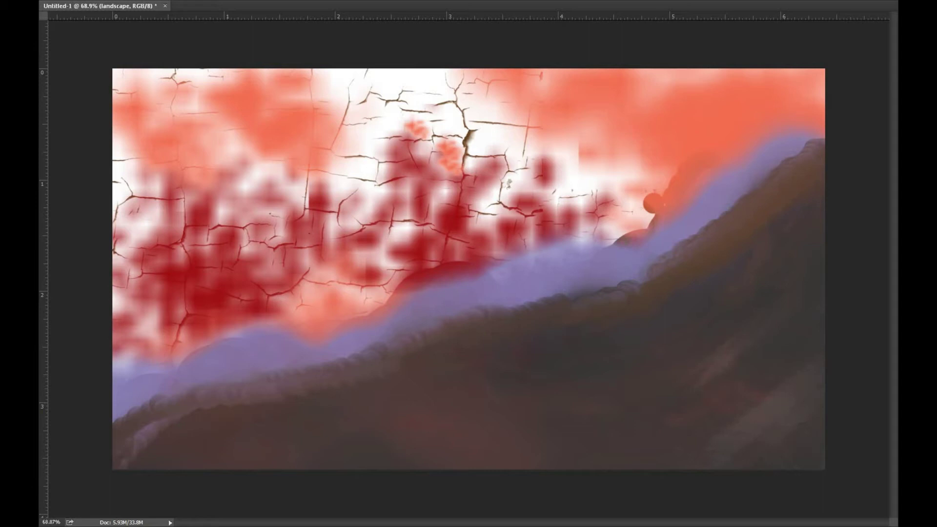
- Rotate the scratchy brush tip to 139° and roughen the ridge and slope on the hillside's right part
key("F5")
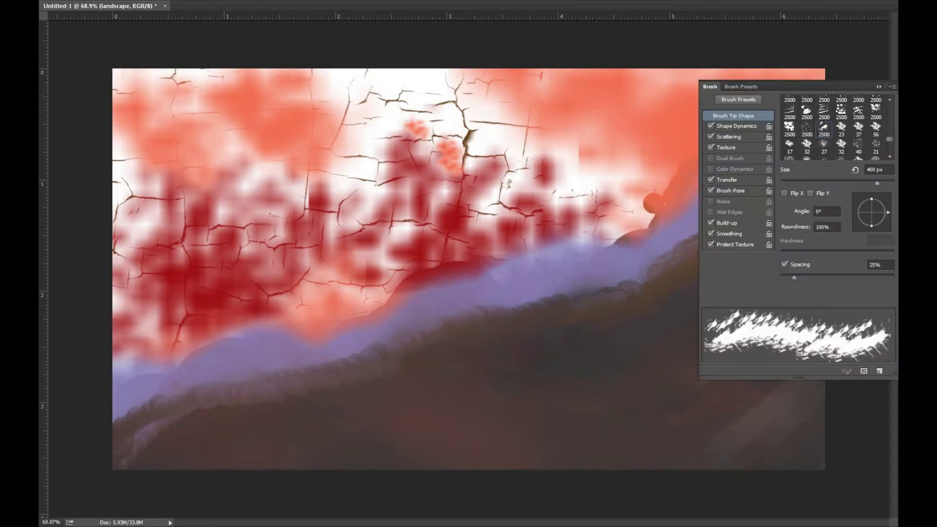
left_click_drag(877, 230, 867, 208)
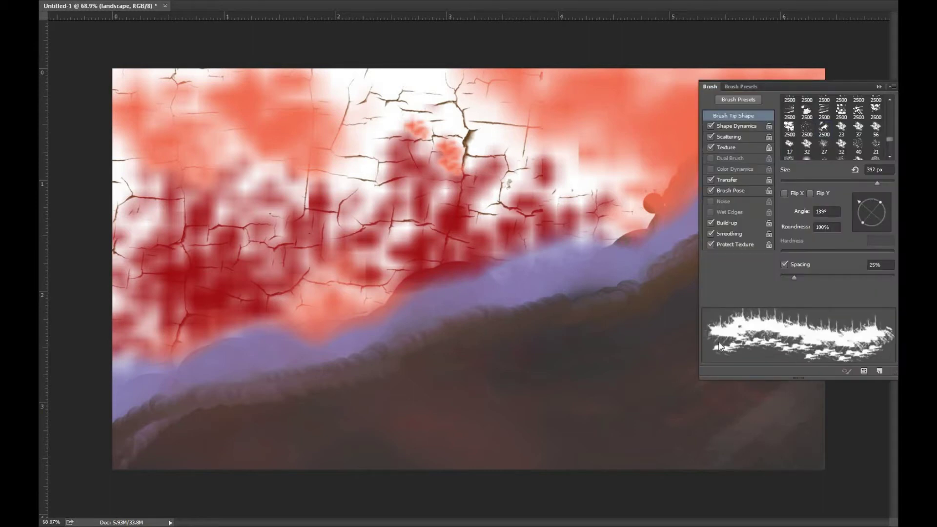
key("F5")
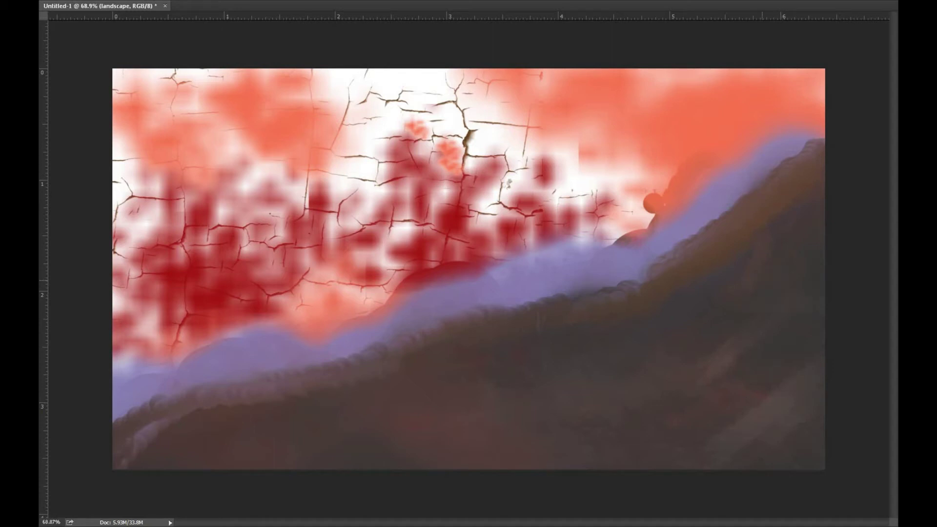
left_click_drag(762, 281, 761, 278)
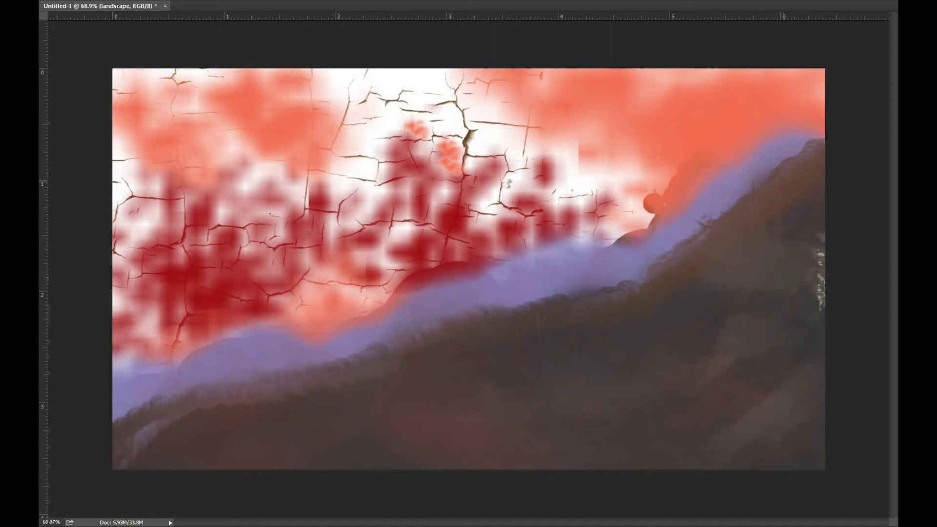
left_click_drag(780, 181, 774, 188)
- Paint rough texture along the middle and left of the ridge, across the central slope and at the sky's lower edges
left_click_drag(516, 338, 506, 327)
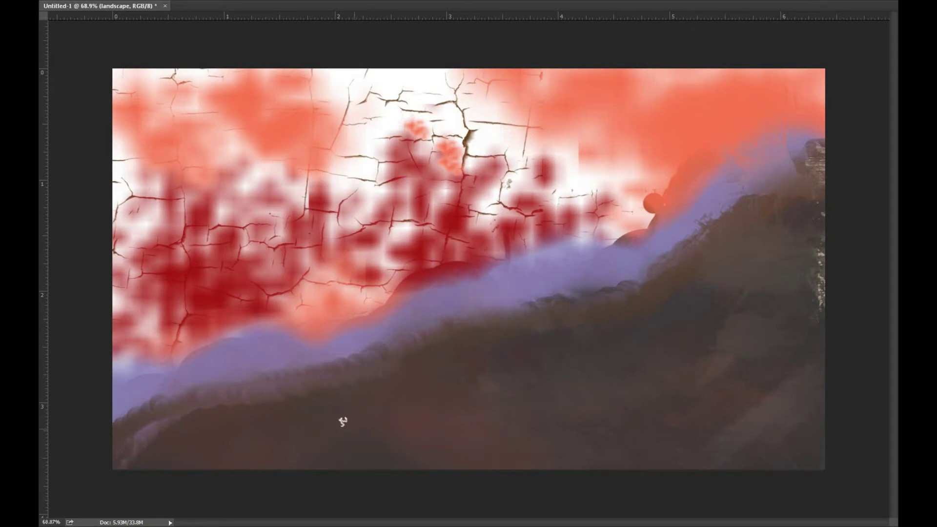
mouse_move(298, 364)
left_mouse_down()
mouse_move(270, 374)
mouse_move(168, 342)
mouse_move(72, 266)
left_mouse_up()
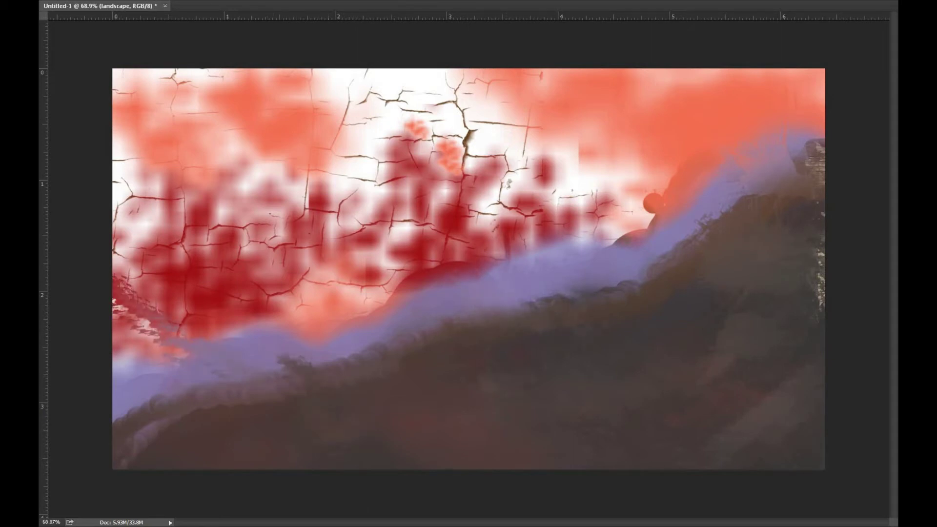
mouse_move(601, 208)
left_mouse_down()
mouse_move(634, 210)
mouse_move(561, 235)
left_mouse_up()
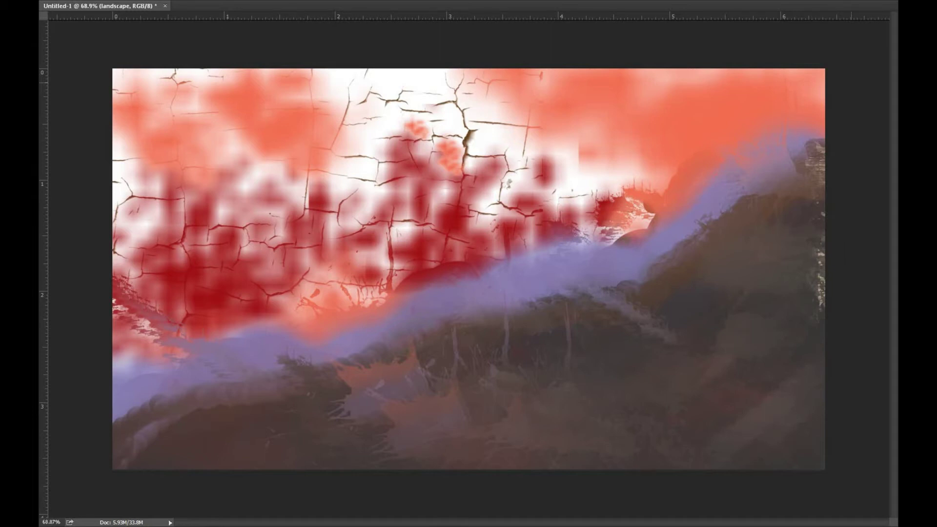
- Switch to a bristly brush tip with 5% spacing, enlarge it to 735 px and set its angle to -101°
key("F5")
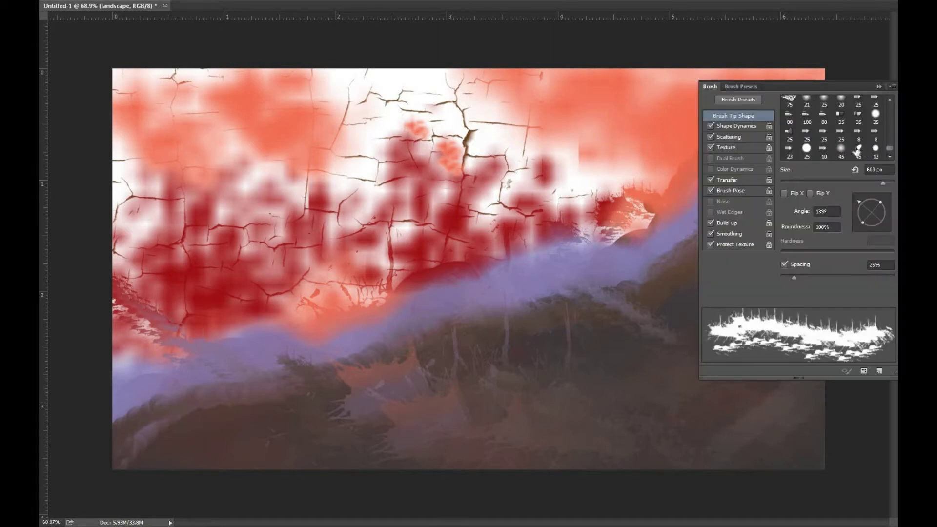
left_click(806, 132)
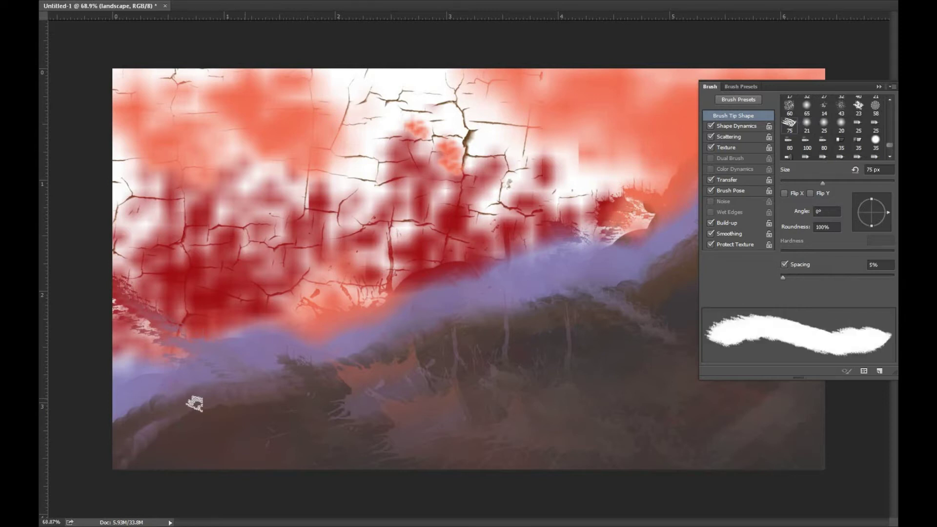
key("F5")
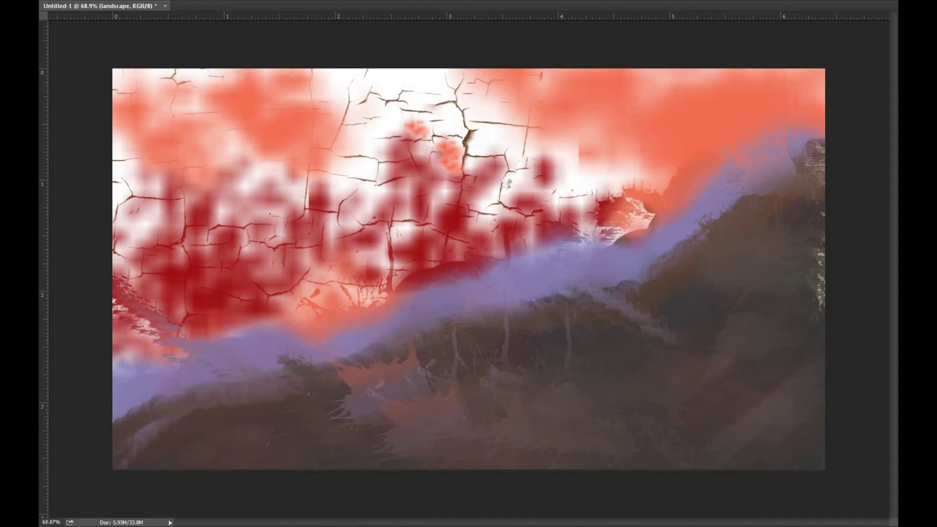
key("F5")
left_click_drag(881, 213, 870, 221)
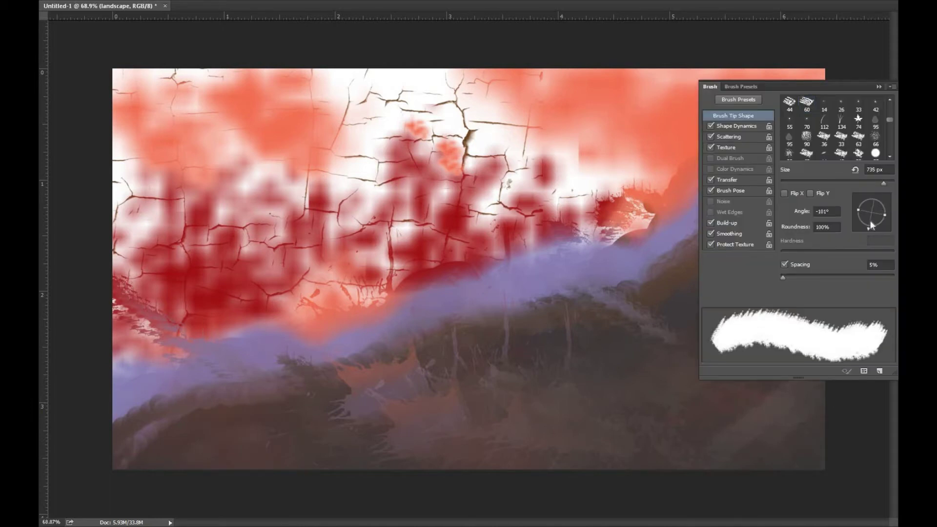
- Blend orange, dark red and beige patches into the sky from above the violet band to the upper middle
key("F5")
left_click_drag(637, 229, 618, 238)
mouse_move(761, 176)
left_mouse_down()
mouse_move(605, 156)
mouse_move(508, 171)
left_mouse_up()
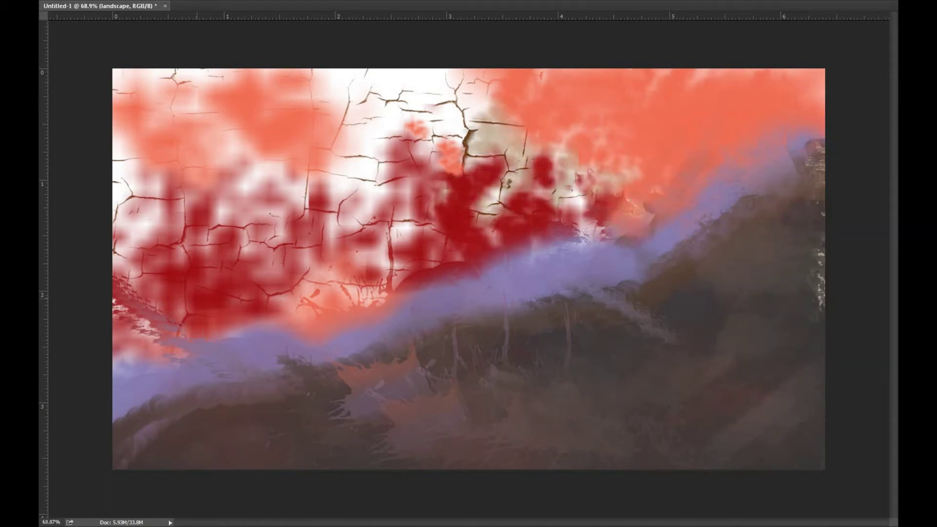
left_click_drag(371, 93, 318, 230)
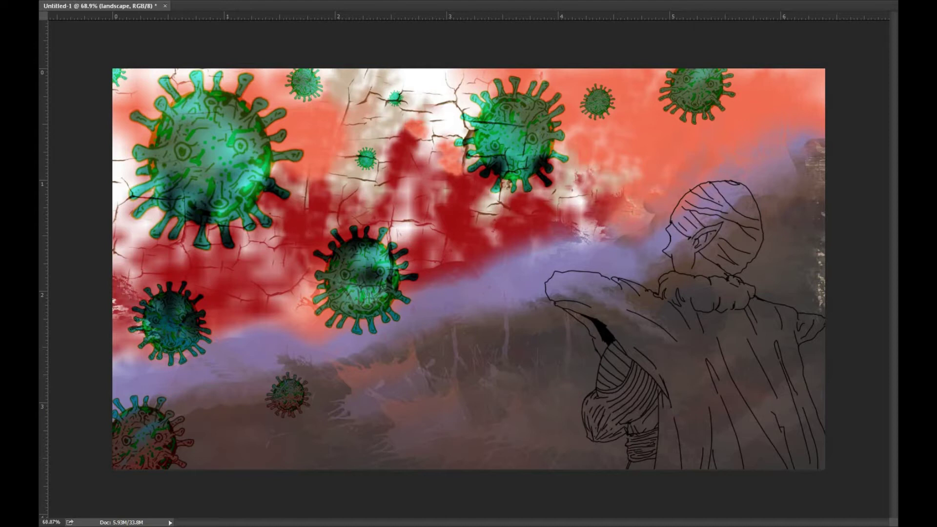
- Try successive blend modes on the virus group over the painted background
key("ctrl+g")
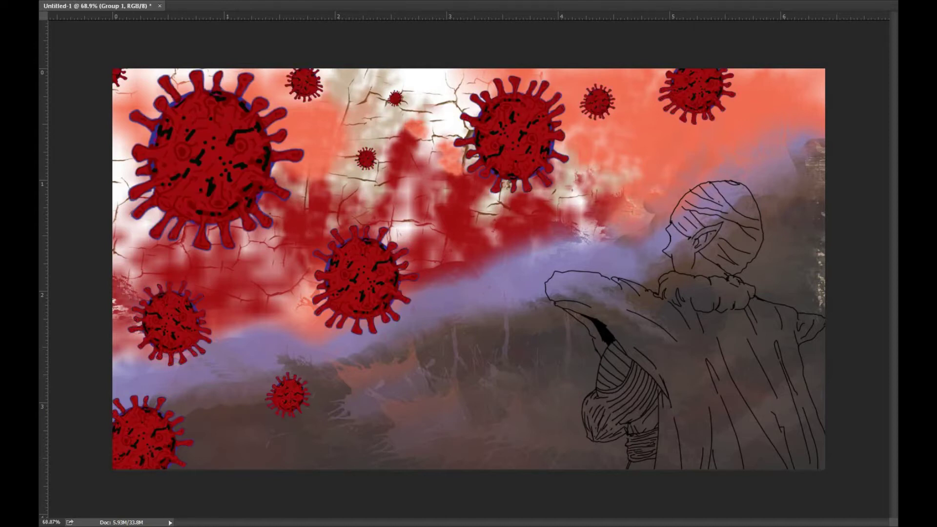
key("shift+plus")
key("shift+plus")
key("shift+plus")
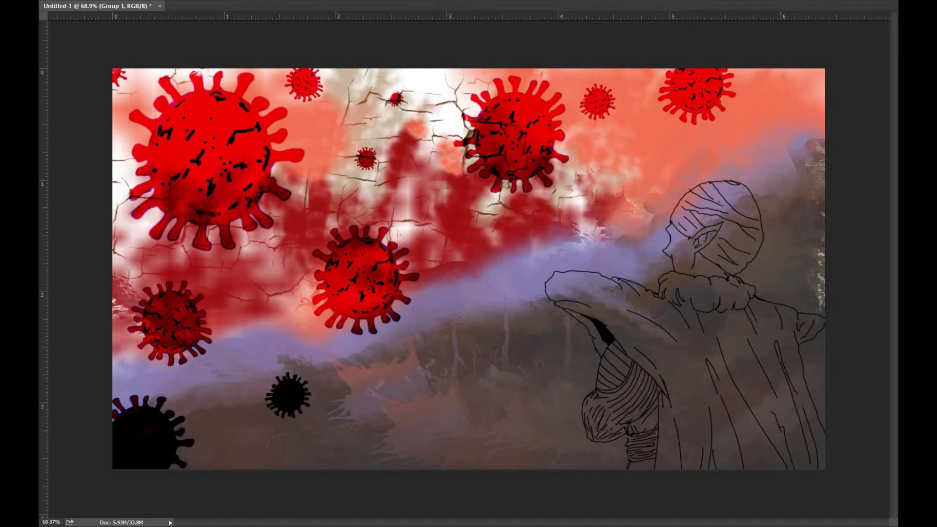
key("shift+minus")
key("shift+plus")
key("shift+plus")
key("shift+plus")
key("shift+plus")
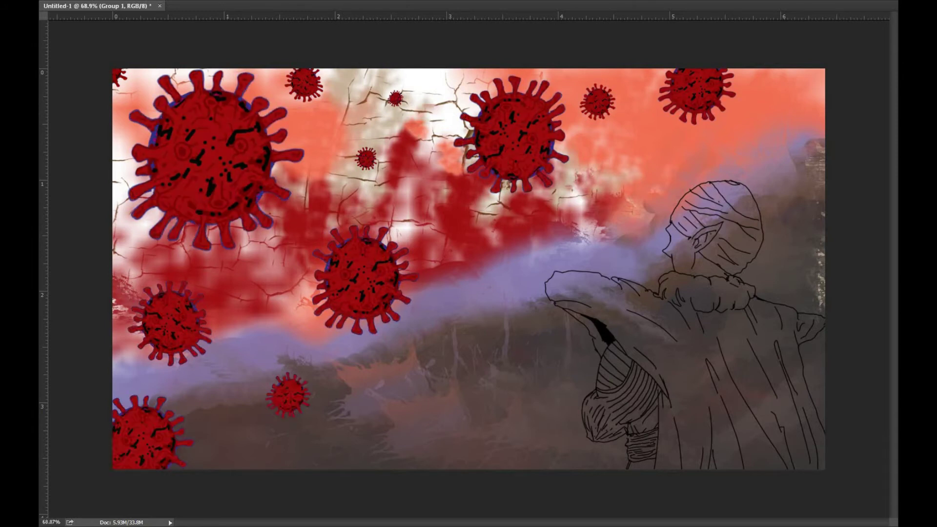
key("shift+minus")
key("shift+plus")
key("shift+plus")
key("shift+plus")
key("shift+plus")
key("shift+plus")
key("shift+plus")
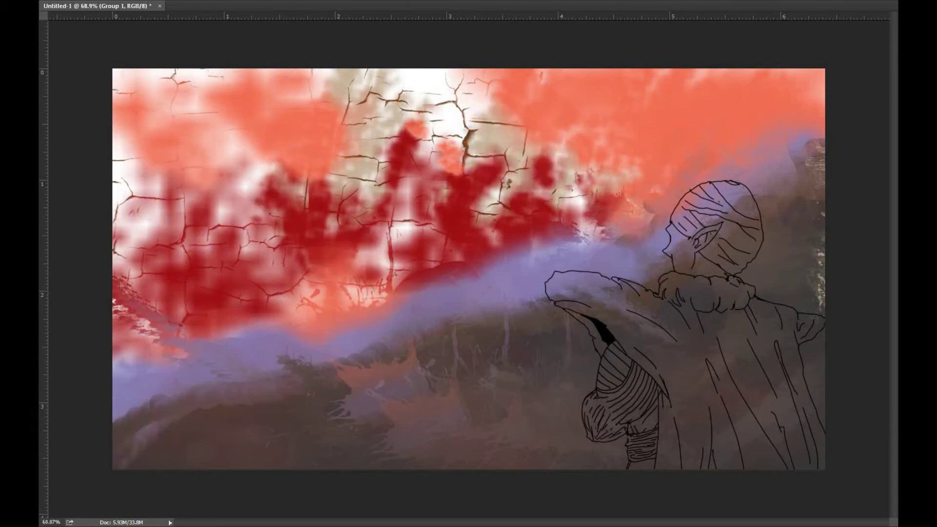
key("shift+plus")
key("shift+plus")
key("shift+plus")
key("shift+plus")
key("shift+plus")
key("shift+plus")
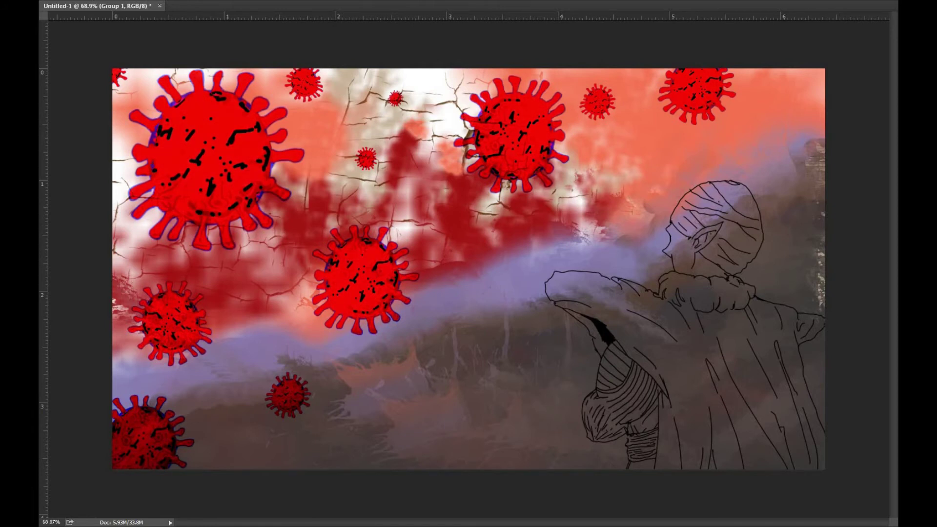
key("shift+plus")
key("shift+plus")
key("shift+plus")
key("shift+plus")
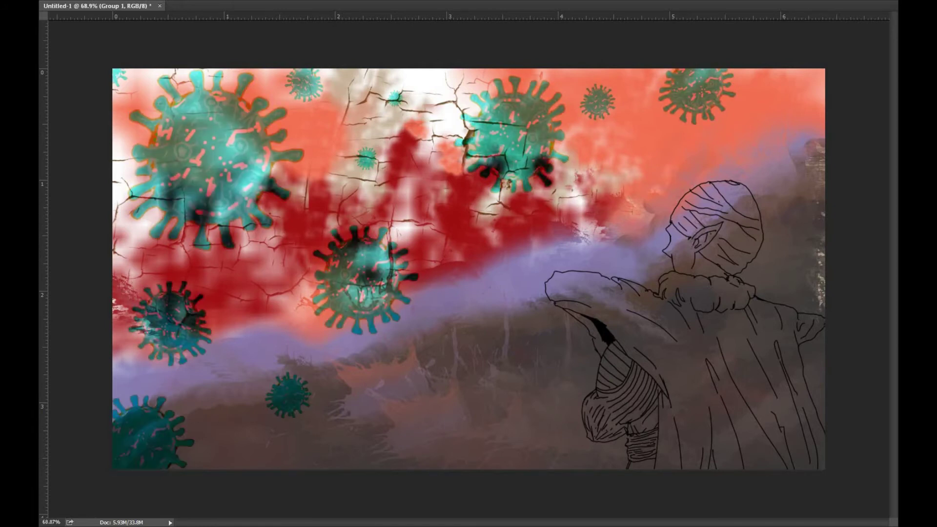
key("shift+plus")
key("shift+plus")
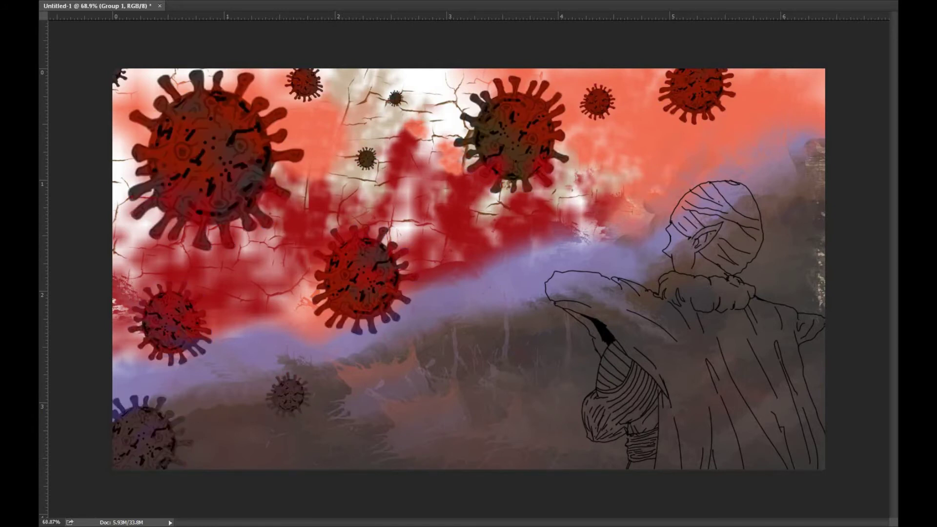
key("shift+plus")
key("shift+plus")
key("shift+plus")
key("shift+plus")
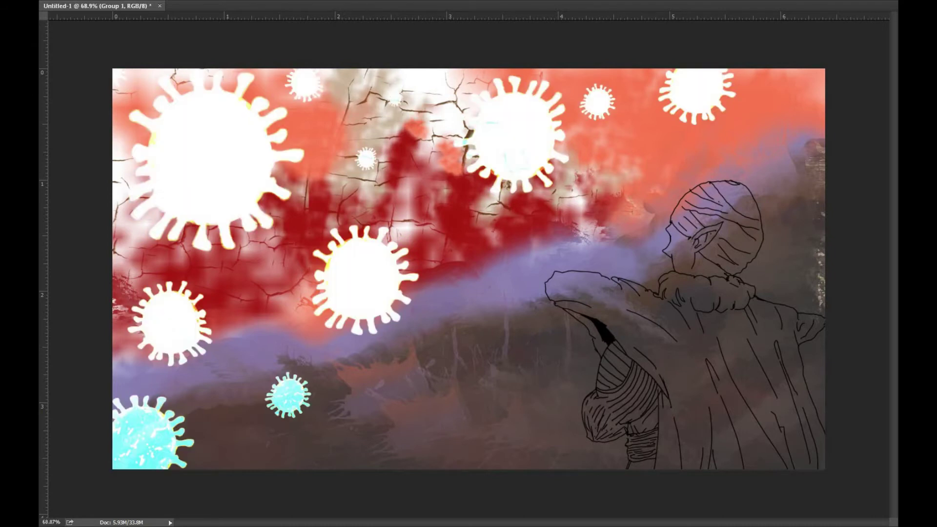
key("shift+plus")
key("shift+plus")
key("shift+plus")
key("shift+plus")
key("shift+plus")
key("shift+plus")
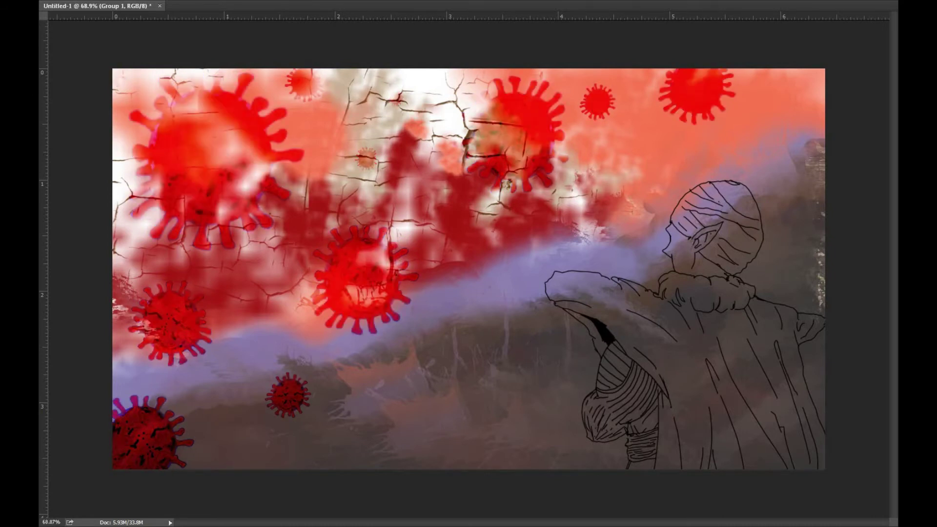
key("shift+plus")
key("shift+plus")
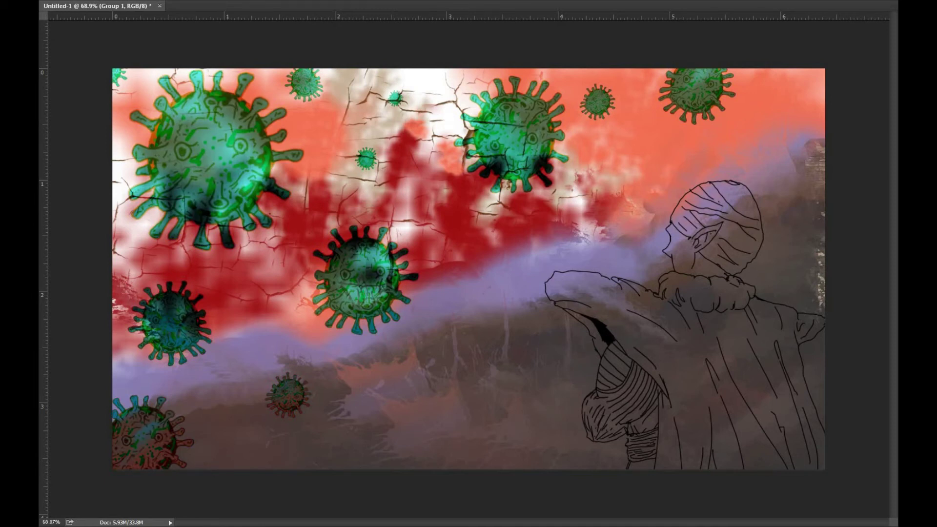
- Fade the landscape layer to paler colours behind the viruses and the figure
key("alt+bracketleft")
key("shift+plus")
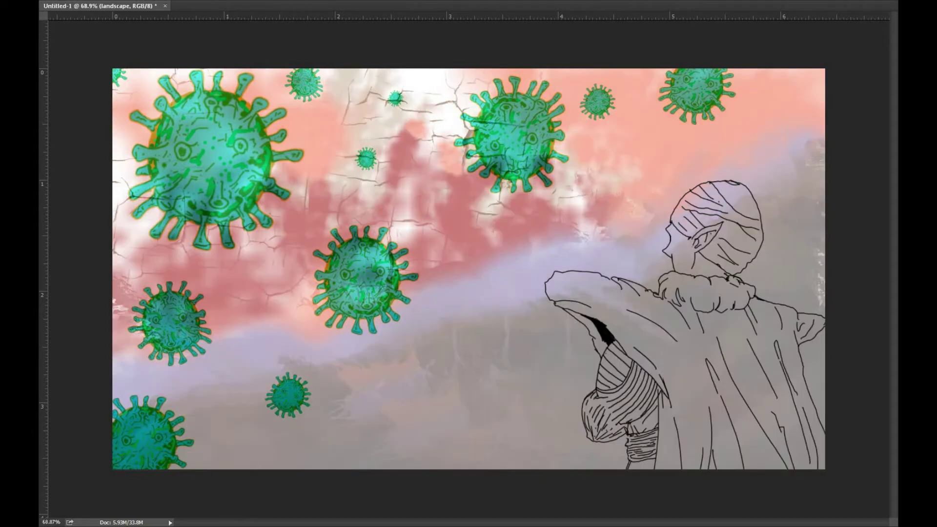
key("shift+plus")
key("shift+plus")
key("shift+plus")
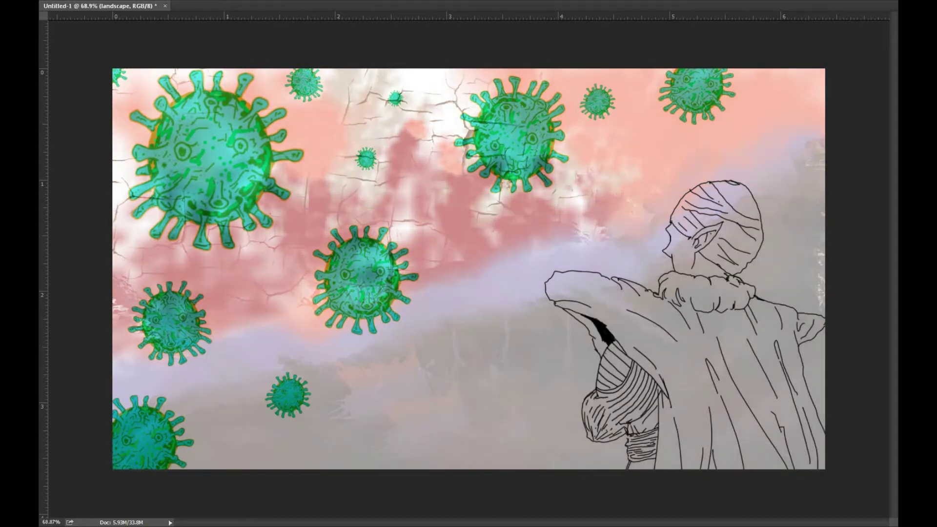
- Select the blk line-art layer and enlarge the cloaked figure toward the upper left with Free Transform
key("alt+bracketleft")
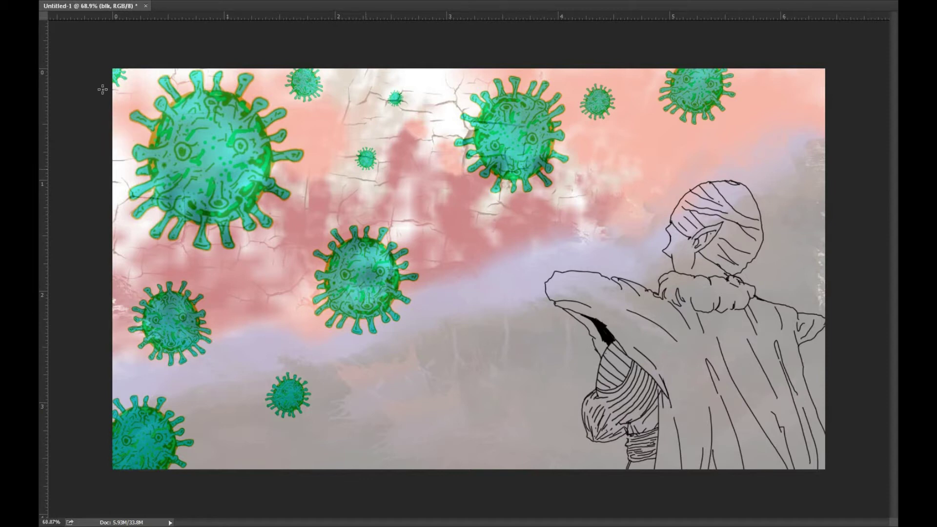
left_click_drag(642, 299, 582, 280)
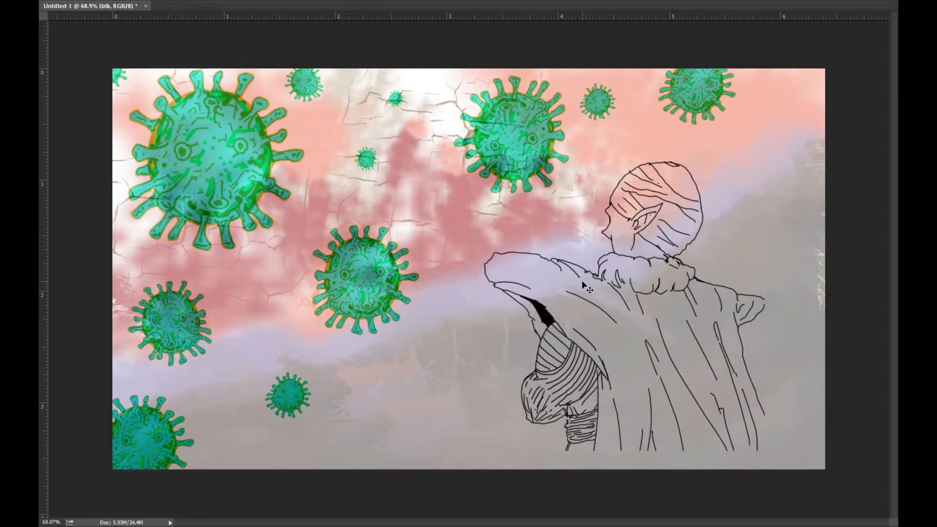
key("ctrl+z")
key("ctrl+t")
left_click_drag(544, 179, 477, 146)
key("Return")
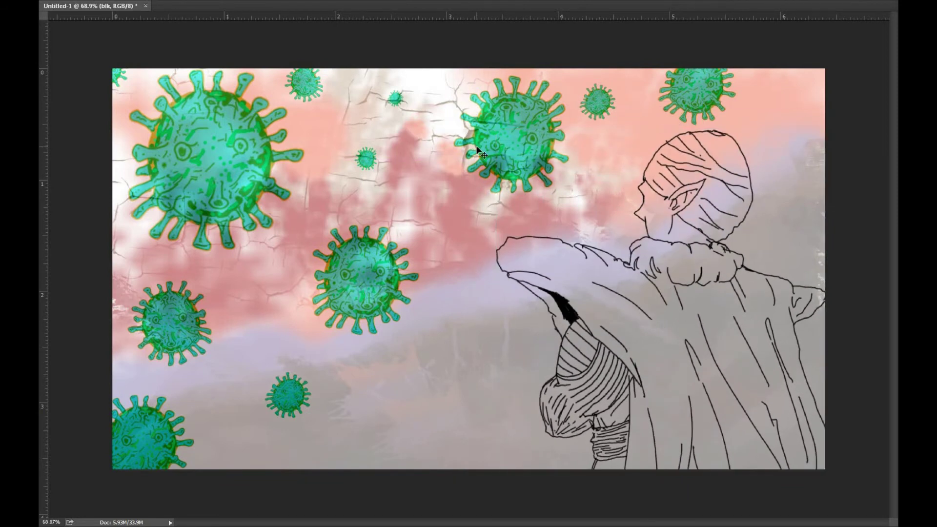
- Move the cloaked figure's line art straight down so its forearm reaches the canvas's lower edge
left_click_drag(694, 349, 698, 379)
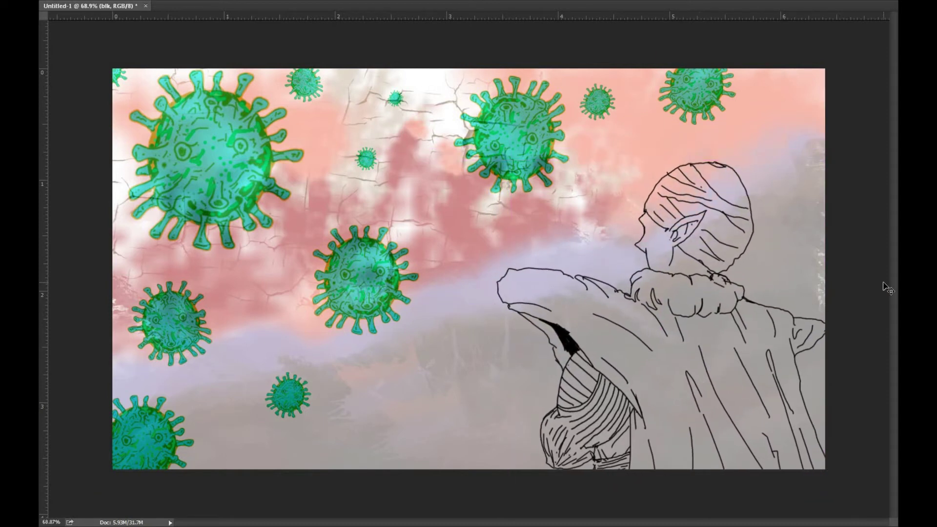
- Try the 90 px textured brush with a dab on the sky and undo the dab
right_click(41, 125)
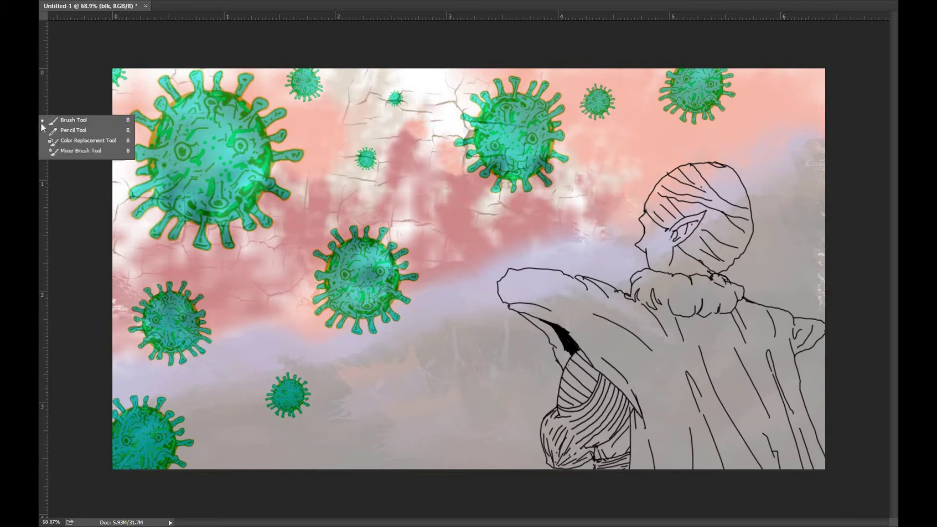
left_click(61, 132)
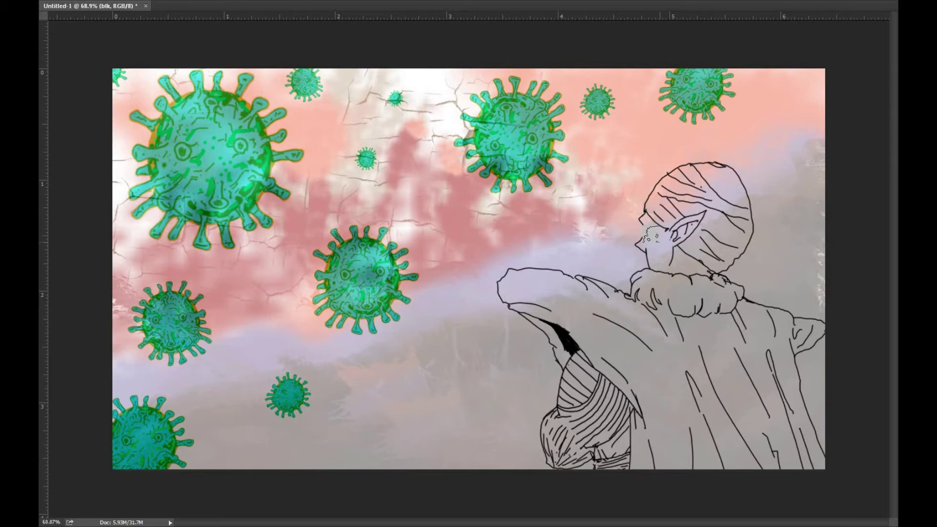
key("ctrl+plus")
key("ctrl+plus")
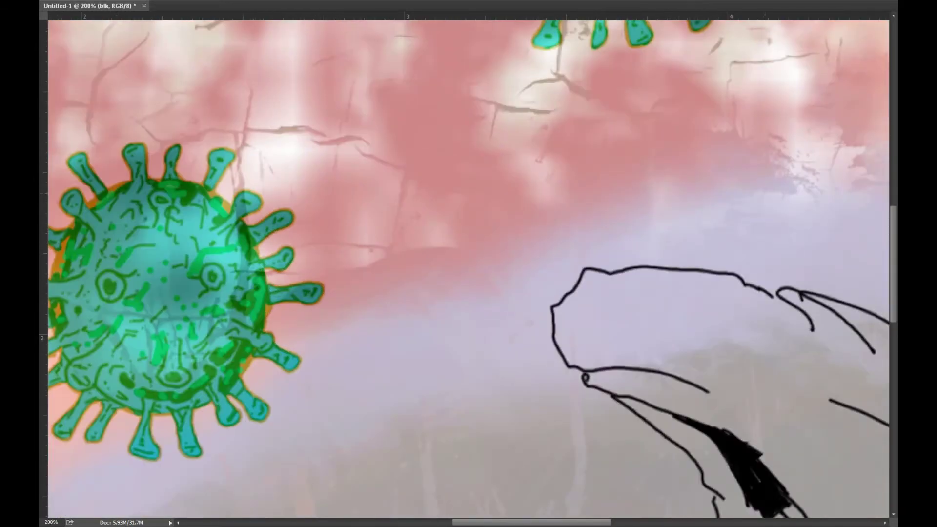
key("F5")
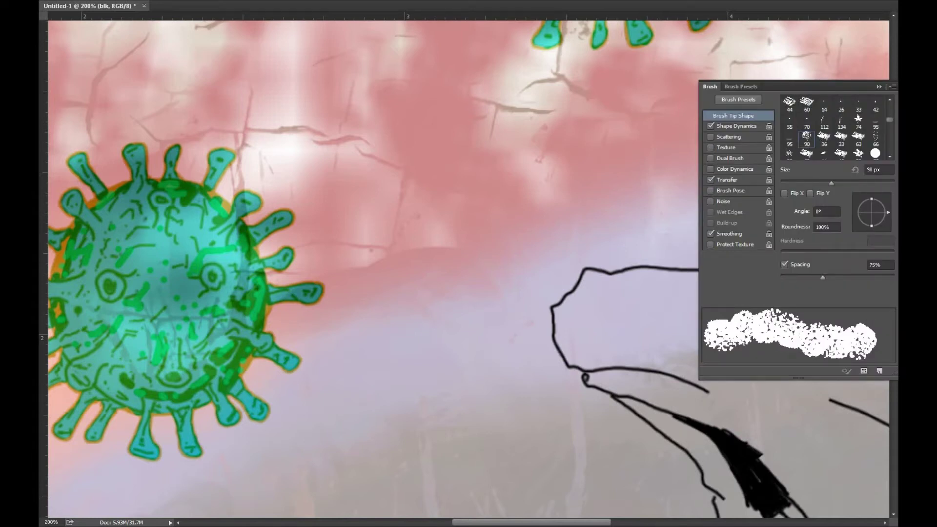
key("F5")
right_click(42, 117)
left_click(73, 121)
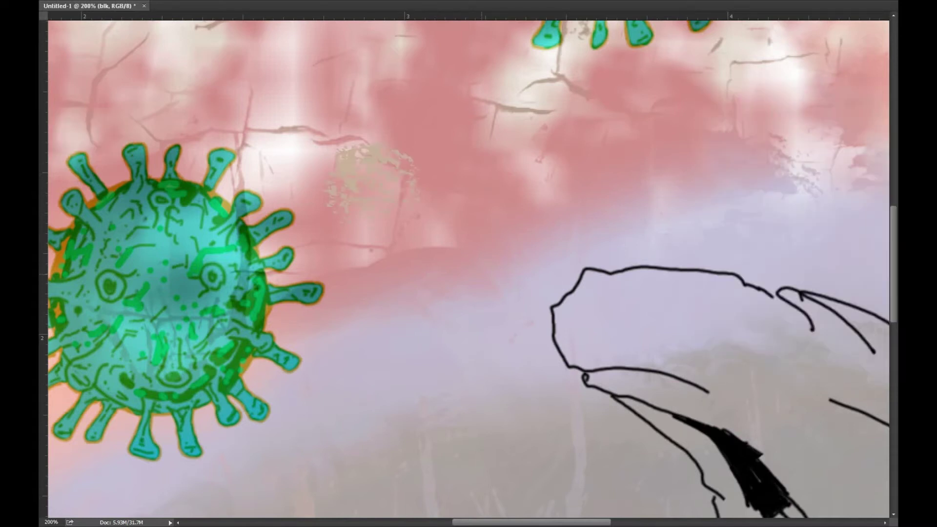
key("ctrl+z")
left_click_drag(792, 243, 490, 249)
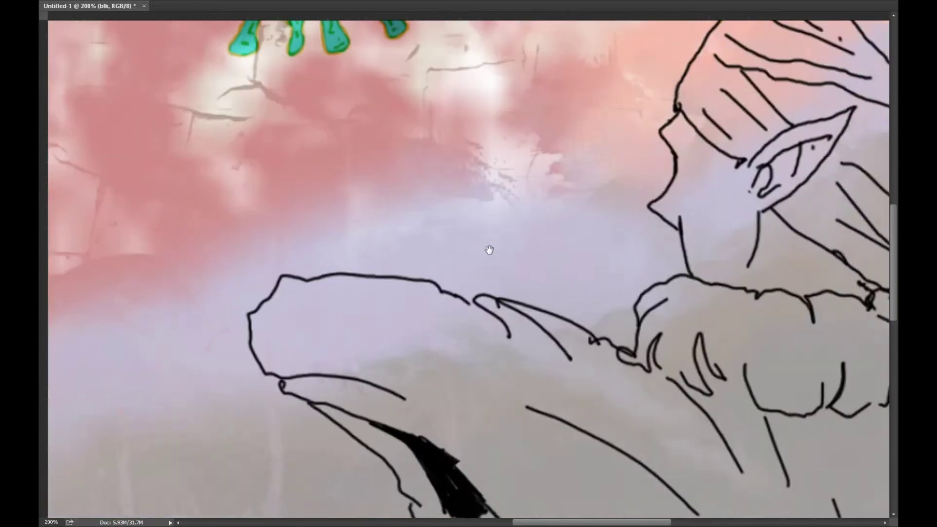
left_click_drag(663, 248, 495, 267)
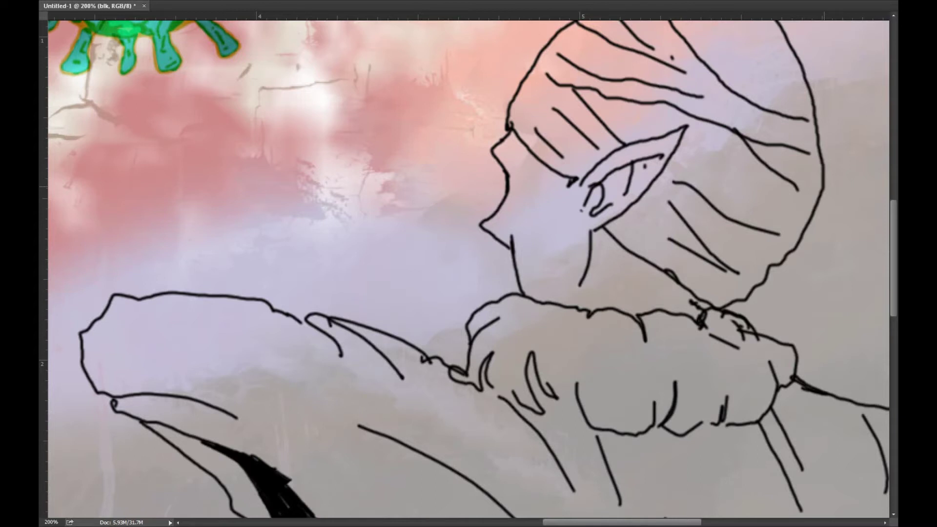
- Try the 36 px flat point bristle brush with a dab below the ear and undo it
key("F5")
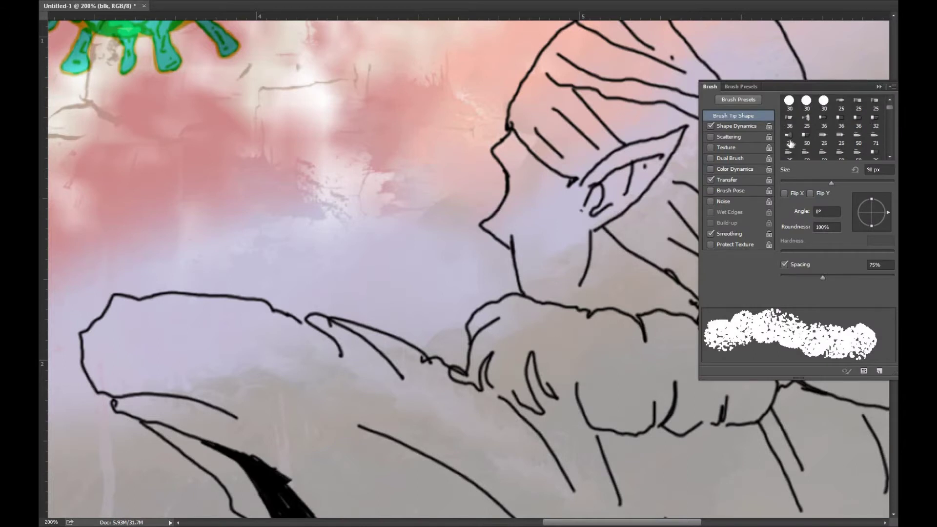
scroll(837, 128, "down", 1)
left_click(824, 125)
key("F5")
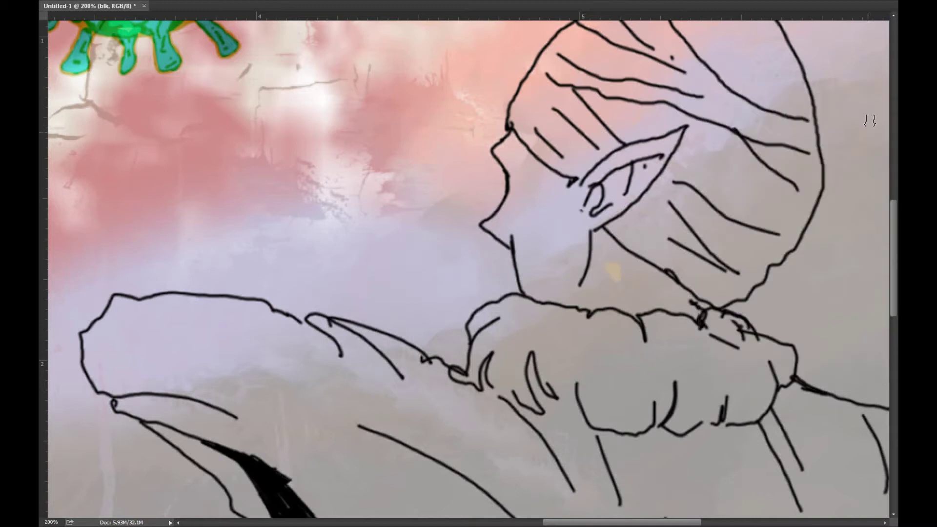
key("ctrl+z")
- Try the 30 px spatter brush tip with two dabs on the neck and undo both
key("F5")
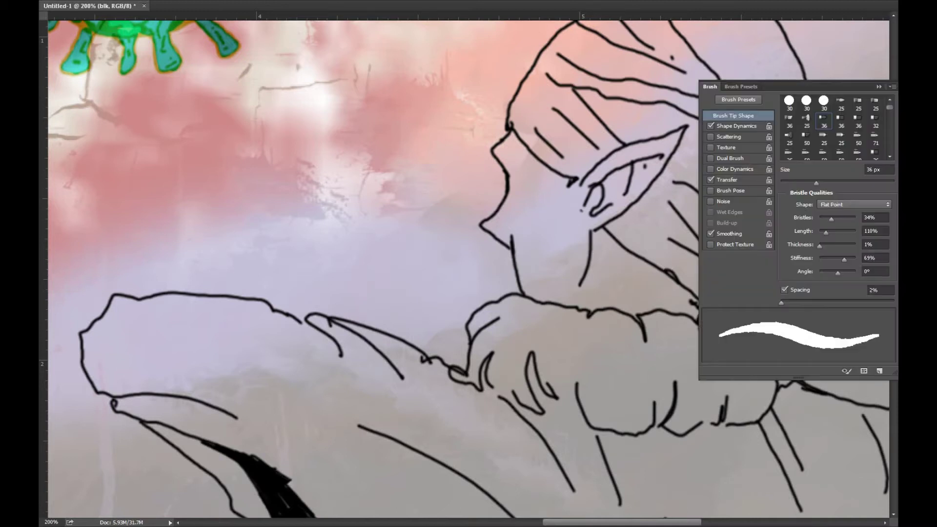
left_click(789, 137)
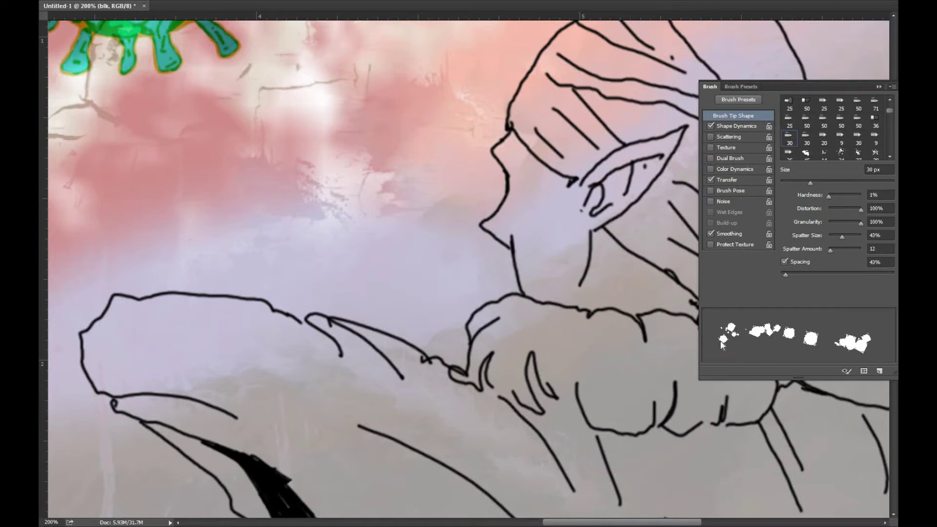
key("F5")
left_click(609, 275)
left_click(643, 287)
key("ctrl+alt+z")
key("ctrl+alt+z")
- Make a layer named skin below the blk line art the active layer for colouring
right_click(39, 119)
left_click(56, 122)
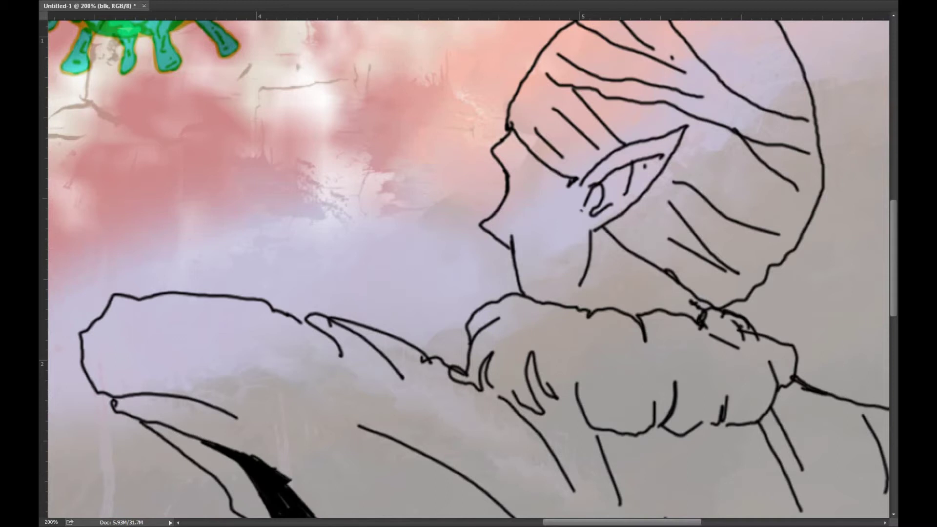
key("alt+[")
key("Return")
- Try a 40 px soft round brush with two dabs around the neck and head wrap, and undo both
right_click(39, 120)
left_click(88, 152)
key("F5")
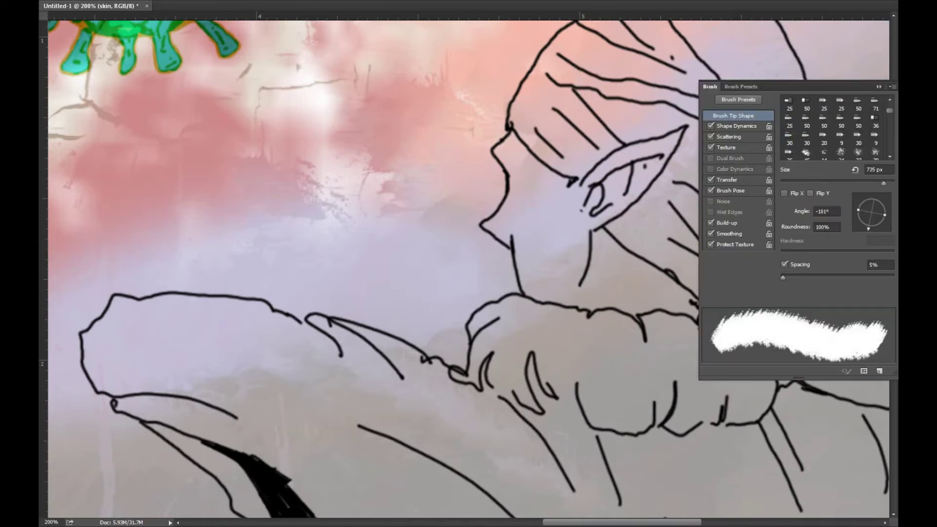
left_click(738, 91)
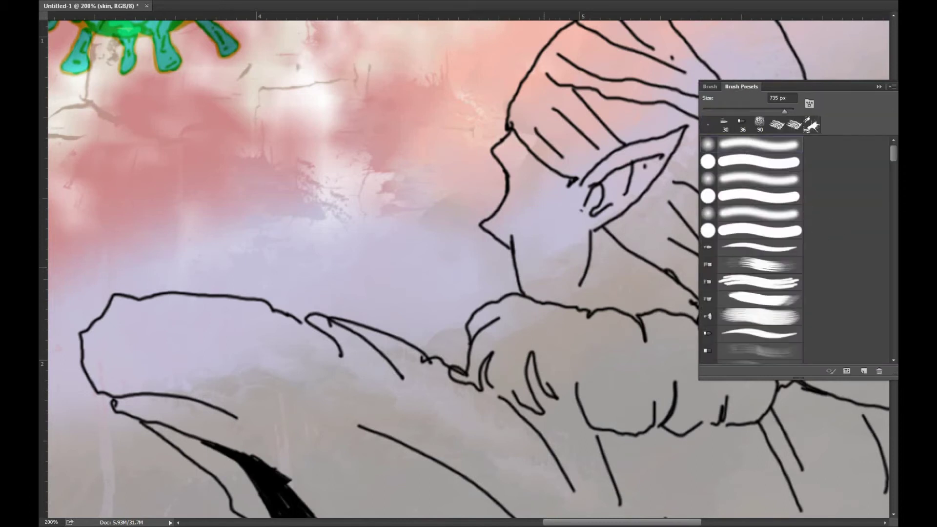
left_click_drag(784, 111, 733, 111)
key("F5")
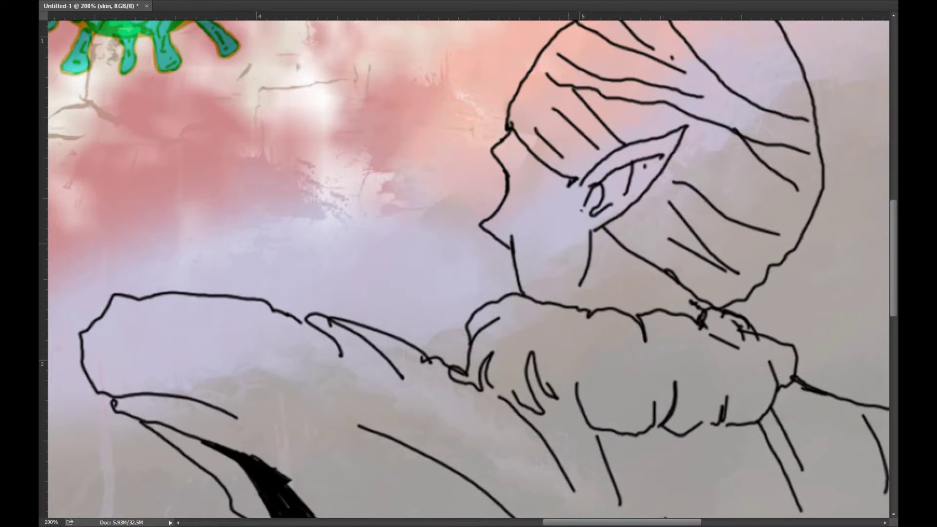
left_click(729, 276)
left_click(657, 294)
key("ctrl+alt+z")
key("ctrl+alt+z")
- Hide the painted background behind the line art and choose a hard round brush preset
key("ctrl+comma")
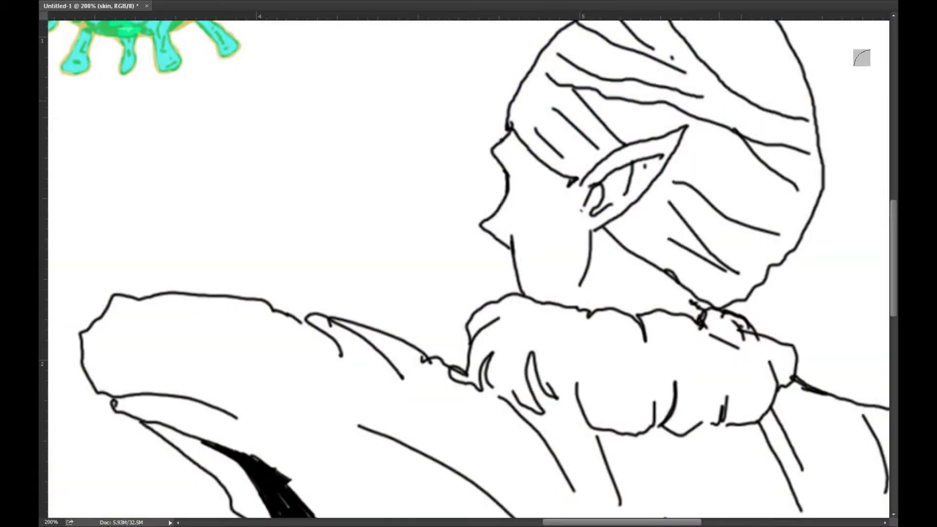
key("F5")
left_click(739, 87)
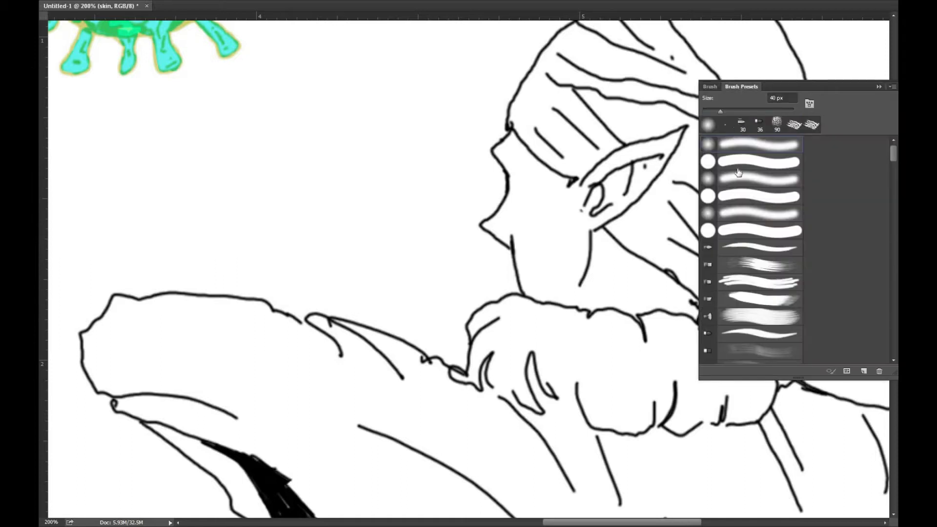
key("F5")
- Try dark green dabs on the cheek and a short stroke on the neck, and undo them all
left_click(548, 232)
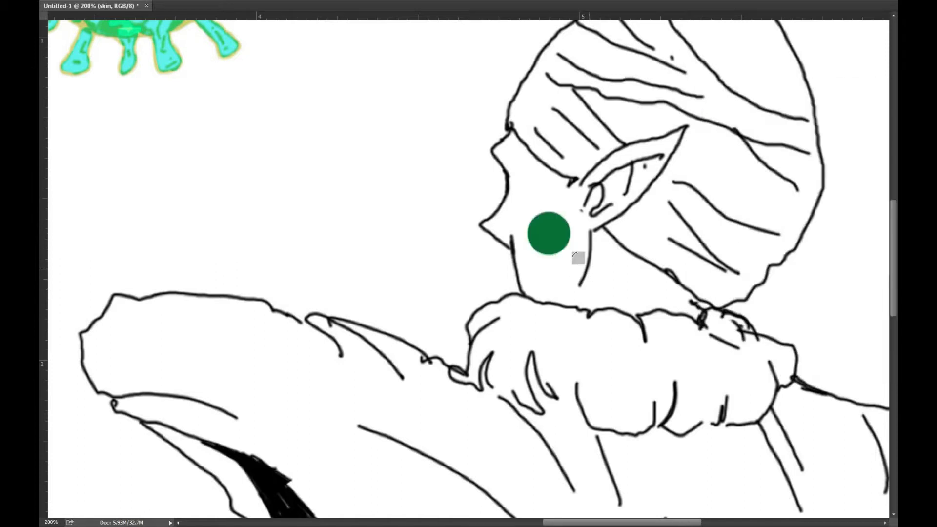
left_click(589, 269)
key("ctrl+alt+z")
key("ctrl+alt+z")
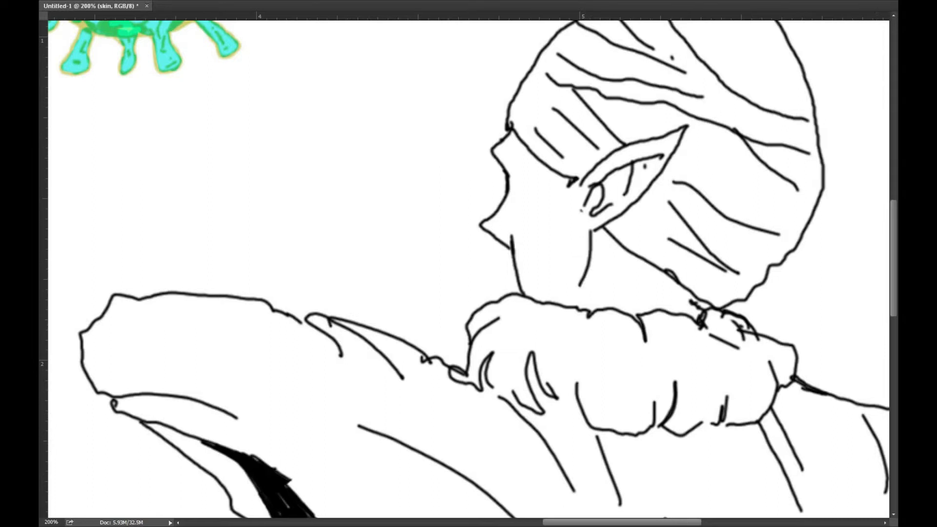
key("alt+]")
mouse_move(662, 292)
left_mouse_down()
mouse_move(679, 296)
mouse_move(639, 275)
mouse_move(658, 289)
left_mouse_up()
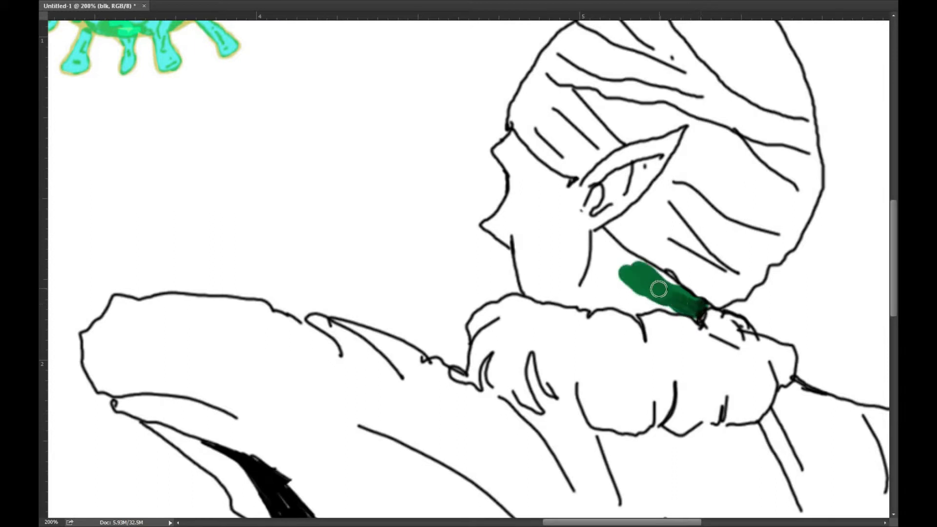
key("ctrl+z")
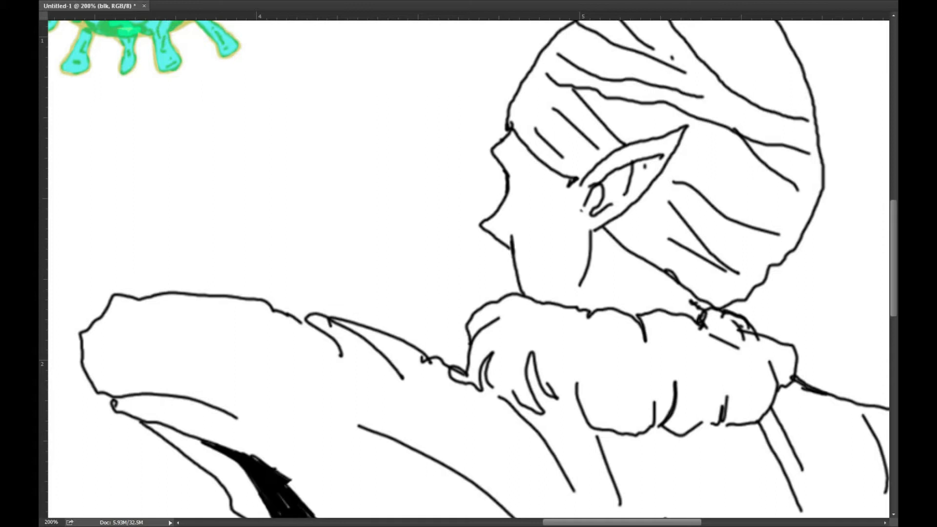
- Paint the face, pointed ear and neck flat dark green on the skin layer, up to the line-art outlines
mouse_move(696, 307)
left_mouse_down()
mouse_move(629, 284)
mouse_move(692, 300)
mouse_move(599, 246)
mouse_move(618, 274)
mouse_move(636, 277)
mouse_move(646, 304)
mouse_move(638, 312)
mouse_move(544, 269)
mouse_move(578, 207)
mouse_move(557, 258)
mouse_move(573, 236)
mouse_move(572, 291)
mouse_move(545, 298)
mouse_move(509, 232)
mouse_move(490, 231)
mouse_move(517, 182)
mouse_move(508, 210)
mouse_move(511, 143)
mouse_move(512, 155)
mouse_move(576, 191)
mouse_move(530, 201)
mouse_move(536, 259)
mouse_move(567, 222)
mouse_move(591, 219)
mouse_move(596, 230)
mouse_move(591, 215)
mouse_move(612, 187)
mouse_move(622, 192)
mouse_move(674, 137)
mouse_move(601, 220)
mouse_move(609, 173)
mouse_move(667, 141)
mouse_move(635, 195)
mouse_move(588, 231)
mouse_move(518, 145)
left_mouse_up()
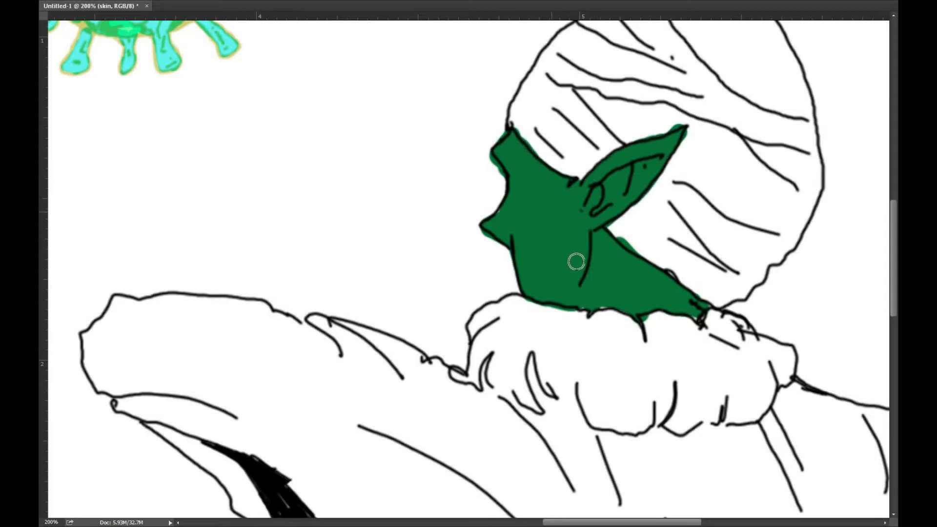
left_click_drag(592, 306, 615, 295)
mouse_move(703, 307)
left_mouse_down()
mouse_move(626, 250)
mouse_move(562, 238)
mouse_move(518, 207)
mouse_move(494, 222)
mouse_move(513, 168)
left_mouse_up()
left_click_drag(506, 231, 526, 291)
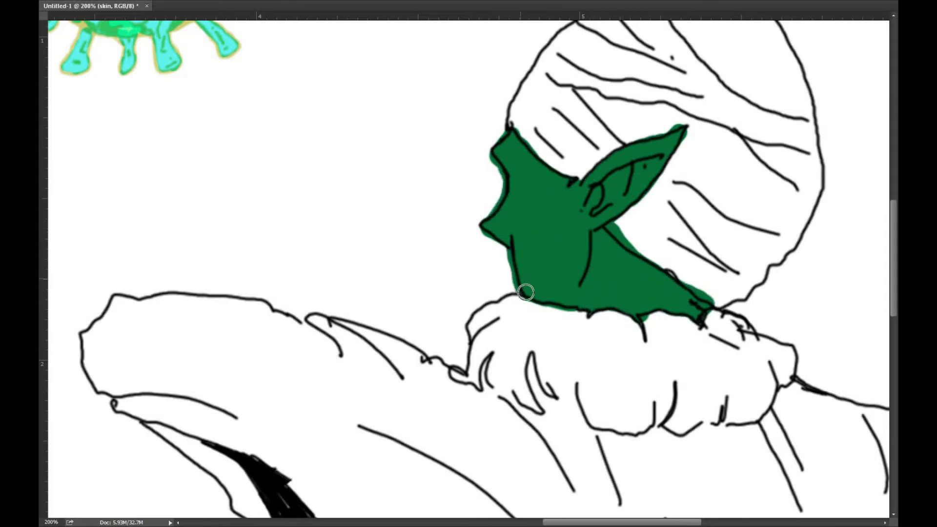
- Fill the striped forearm and hand below the cloak with flat dark green on the skin layer, using an enlarged brush
mouse_move(382, 387)
left_mouse_down()
mouse_move(488, 174)
mouse_move(408, 167)
left_mouse_up()
mouse_move(518, 198)
left_mouse_down()
mouse_move(514, 226)
mouse_move(509, 182)
mouse_move(533, 223)
mouse_move(520, 192)
mouse_move(585, 266)
mouse_move(504, 349)
mouse_move(476, 362)
mouse_move(539, 245)
mouse_move(563, 266)
mouse_move(544, 320)
mouse_move(504, 296)
mouse_move(500, 206)
mouse_move(435, 335)
mouse_move(456, 345)
mouse_move(423, 365)
mouse_move(393, 349)
mouse_move(368, 369)
mouse_move(414, 399)
mouse_move(380, 403)
mouse_move(383, 364)
mouse_move(363, 424)
mouse_move(344, 402)
mouse_move(334, 329)
mouse_move(360, 279)
mouse_move(349, 276)
mouse_move(419, 281)
mouse_move(455, 258)
mouse_move(359, 274)
mouse_move(460, 344)
mouse_move(419, 404)
mouse_move(374, 415)
mouse_move(466, 337)
mouse_move(470, 350)
mouse_move(438, 361)
mouse_move(366, 306)
mouse_move(380, 284)
mouse_move(478, 276)
mouse_move(527, 210)
mouse_move(520, 193)
mouse_move(436, 311)
left_mouse_up()
key("]")
key("]")
key("]")
key("]")
key("]")
key("]")
key("]")
key("]")
left_click(402, 351)
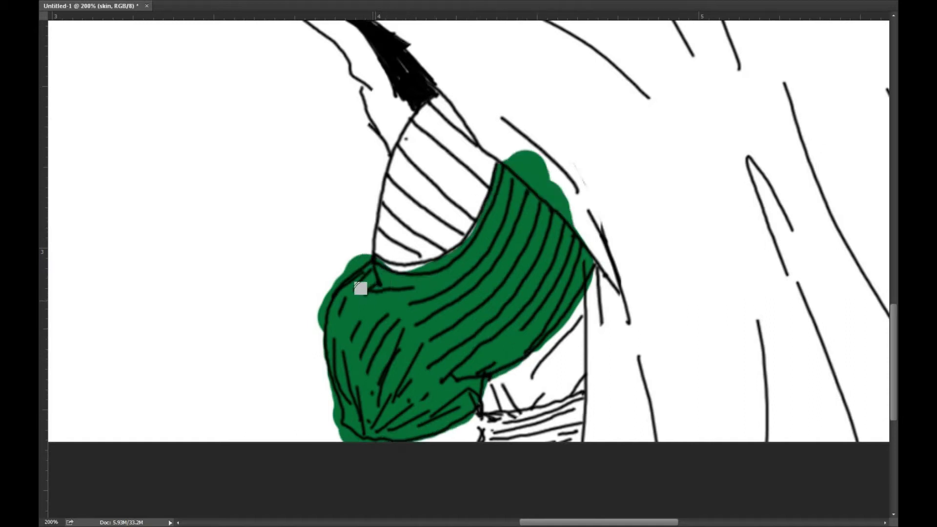
- Erase the green spilling outside the left and lower outlines of the striped forearm and hand
mouse_move(328, 273)
left_mouse_down()
mouse_move(364, 251)
mouse_move(324, 304)
left_mouse_up()
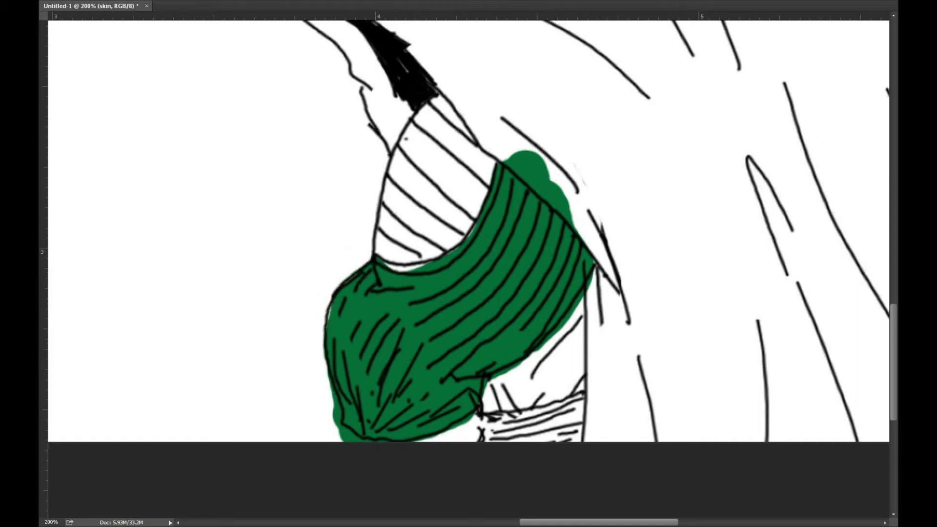
key("ctrl+z")
scroll(362, 240, "up", 2)
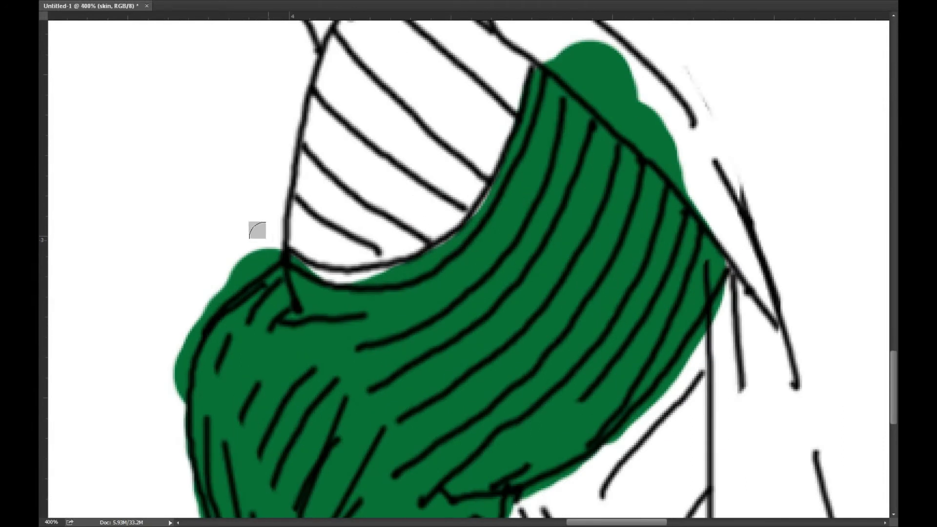
mouse_move(229, 243)
left_mouse_down()
mouse_move(254, 234)
mouse_move(194, 295)
mouse_move(161, 377)
mouse_move(193, 286)
left_mouse_up()
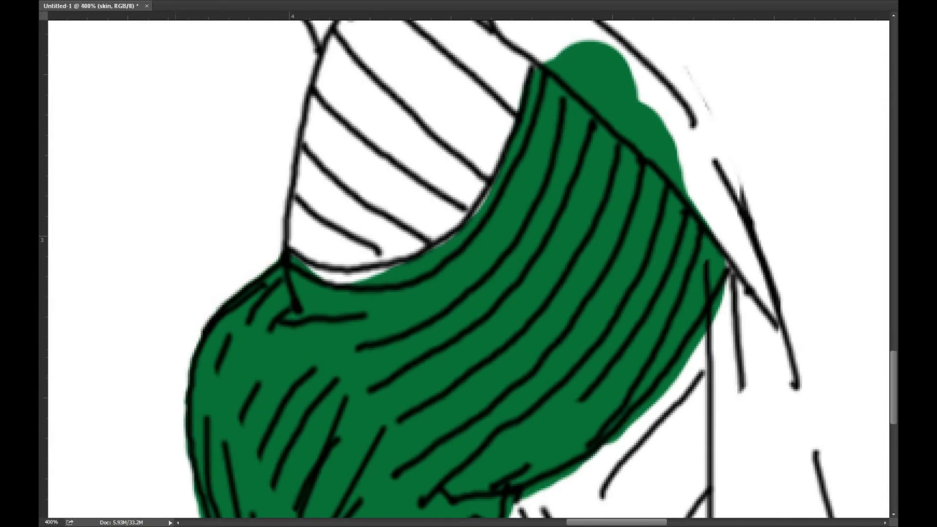
left_click_drag(295, 410, 373, 193)
mouse_move(278, 313)
left_mouse_down()
mouse_move(254, 250)
mouse_move(266, 322)
mouse_move(289, 361)
mouse_move(277, 334)
mouse_move(320, 389)
mouse_move(311, 373)
mouse_move(395, 398)
left_mouse_up()
mouse_move(584, 339)
left_mouse_down()
mouse_move(565, 338)
mouse_move(461, 385)
left_mouse_up()
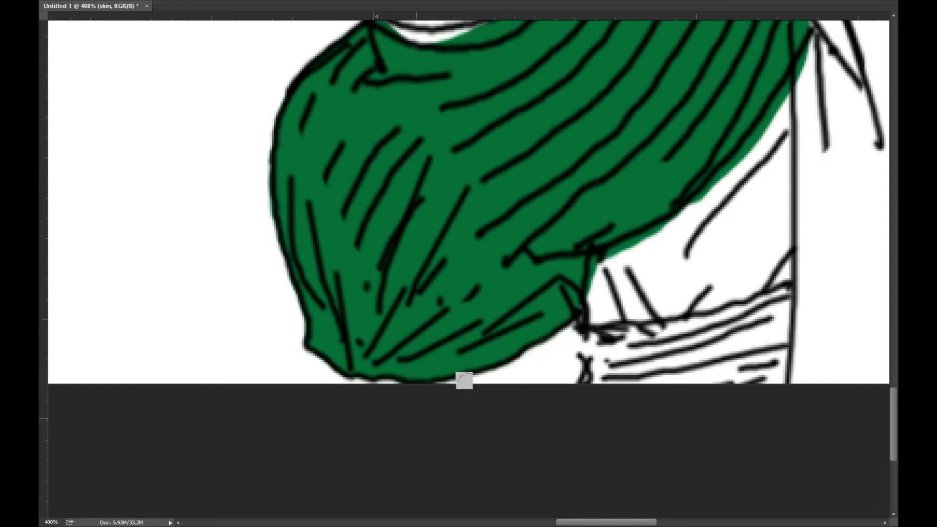
- Erase the excess green along the lower right outline of the forearm, from the wrist fold to the cloak edge
left_click_drag(464, 227, 426, 385)
mouse_move(646, 364)
left_mouse_down()
mouse_move(564, 310)
mouse_move(485, 352)
left_mouse_up()
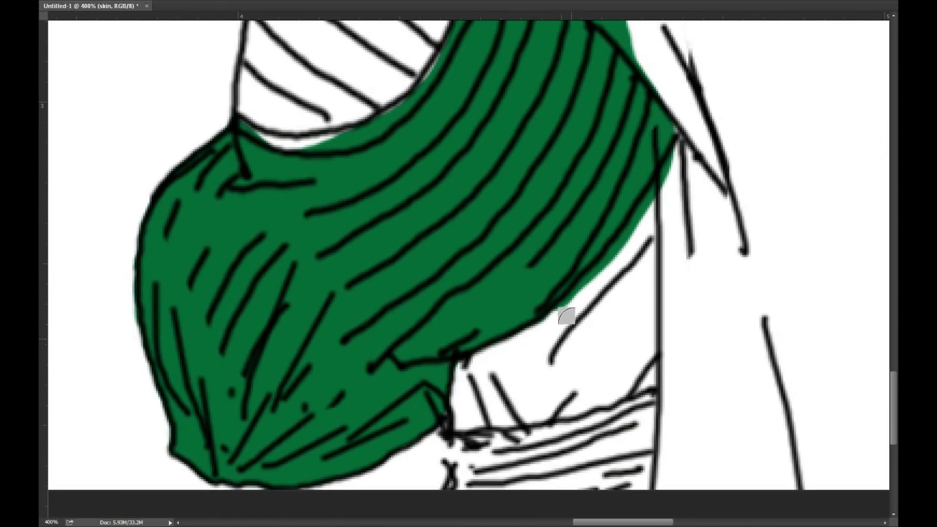
mouse_move(599, 278)
left_mouse_down()
mouse_move(673, 176)
mouse_move(669, 151)
mouse_move(613, 259)
mouse_move(623, 244)
left_mouse_up()
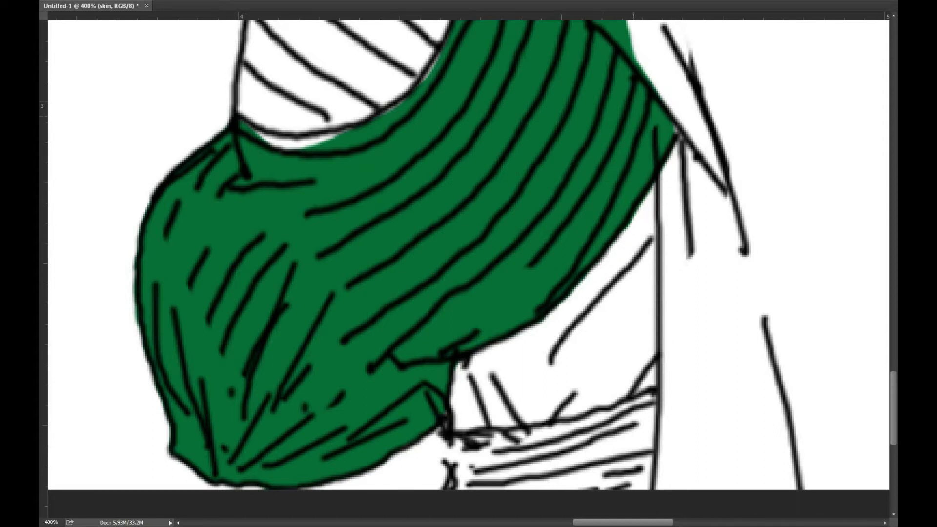
key("ctrl+z")
left_click_drag(605, 286, 557, 409)
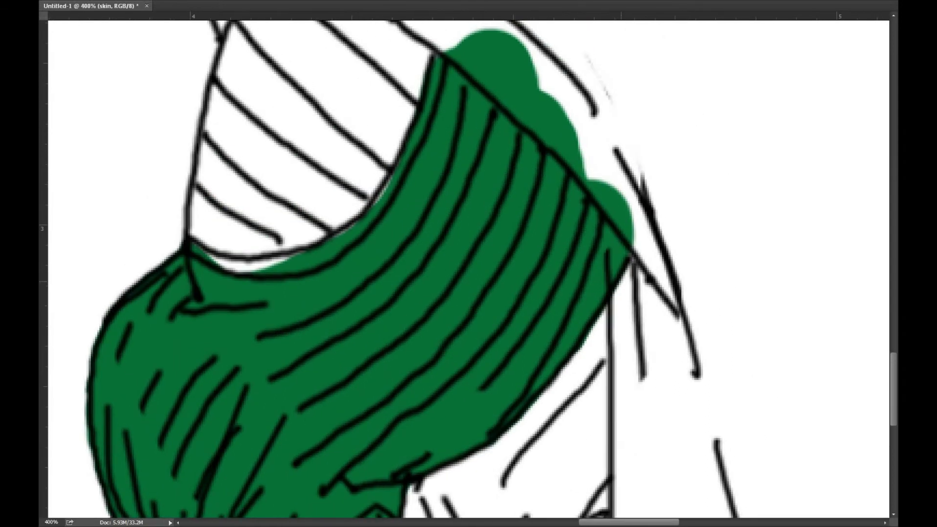
- Erase the green spilling onto the cloak above the forearm and clear the narrow band beside the striped inner section
mouse_move(625, 224)
left_mouse_down()
mouse_move(592, 161)
mouse_move(494, 34)
mouse_move(535, 107)
mouse_move(516, 90)
left_mouse_up()
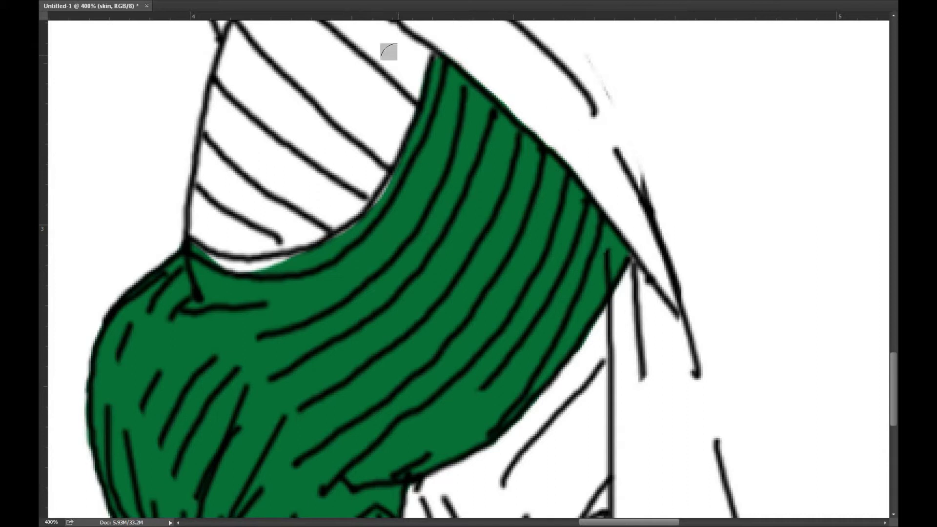
mouse_move(402, 42)
left_mouse_down()
mouse_move(424, 80)
mouse_move(361, 210)
mouse_move(282, 254)
mouse_move(335, 232)
mouse_move(327, 224)
mouse_move(279, 251)
mouse_move(224, 244)
left_mouse_up()
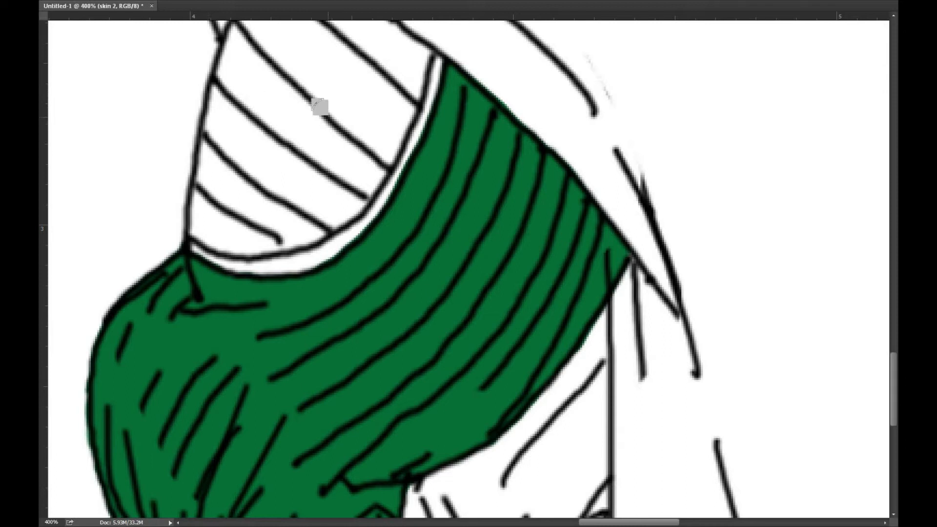
- Fill the striped section above the forearm with flat orange on the skin 2 layer and trim the spill along its outline
mouse_move(293, 161)
left_mouse_down()
mouse_move(325, 71)
mouse_move(351, 103)
left_mouse_up()
key("ctrl+z")
mouse_move(268, 181)
left_mouse_down()
mouse_move(371, 88)
mouse_move(376, 142)
mouse_move(398, 147)
mouse_move(317, 215)
mouse_move(259, 234)
mouse_move(215, 215)
mouse_move(196, 229)
left_mouse_up()
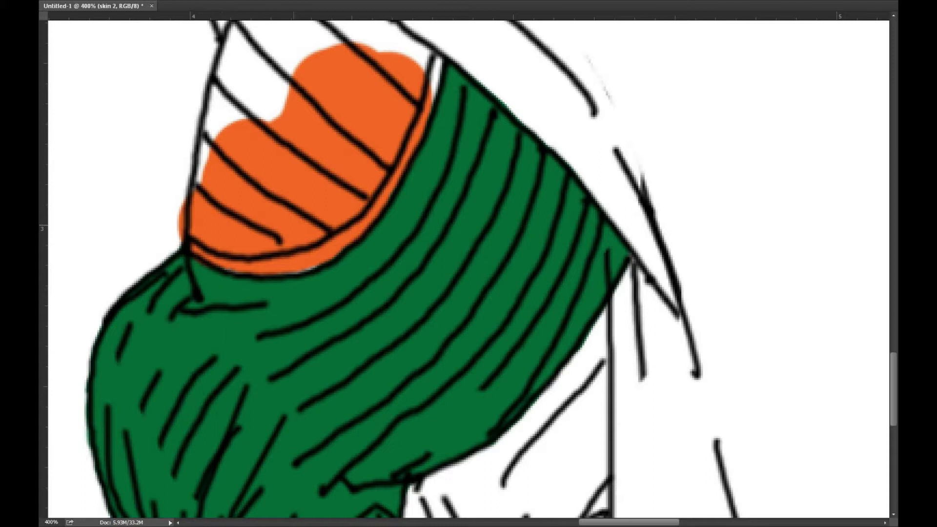
mouse_move(283, 112)
left_mouse_down()
mouse_move(224, 59)
mouse_move(196, 180)
mouse_move(409, 44)
left_mouse_up()
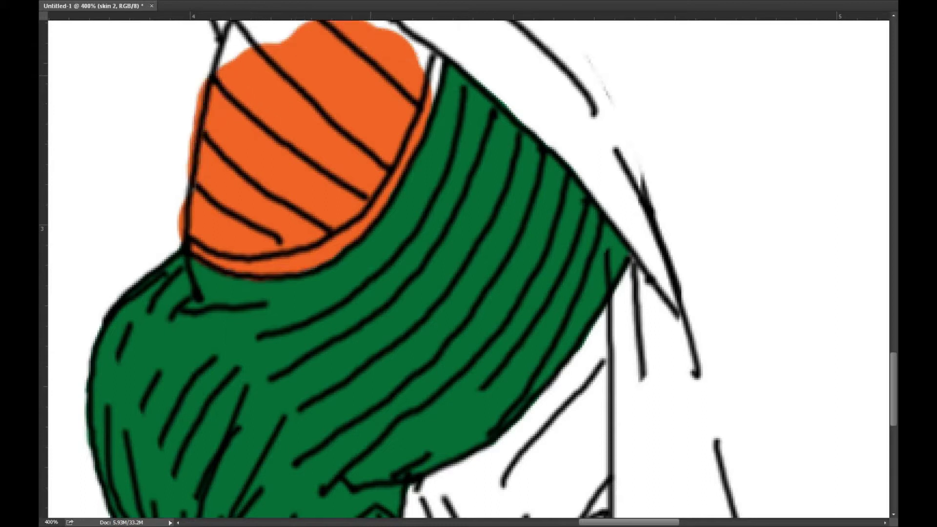
left_click_drag(323, 186, 348, 316)
mouse_move(429, 175)
left_mouse_down()
mouse_move(352, 90)
mouse_move(394, 163)
mouse_move(338, 64)
mouse_move(257, 176)
mouse_move(322, 83)
mouse_move(345, 100)
mouse_move(264, 272)
mouse_move(231, 289)
mouse_move(213, 317)
mouse_move(241, 195)
mouse_move(236, 214)
mouse_move(172, 235)
mouse_move(189, 244)
mouse_move(209, 191)
mouse_move(183, 347)
left_mouse_up()
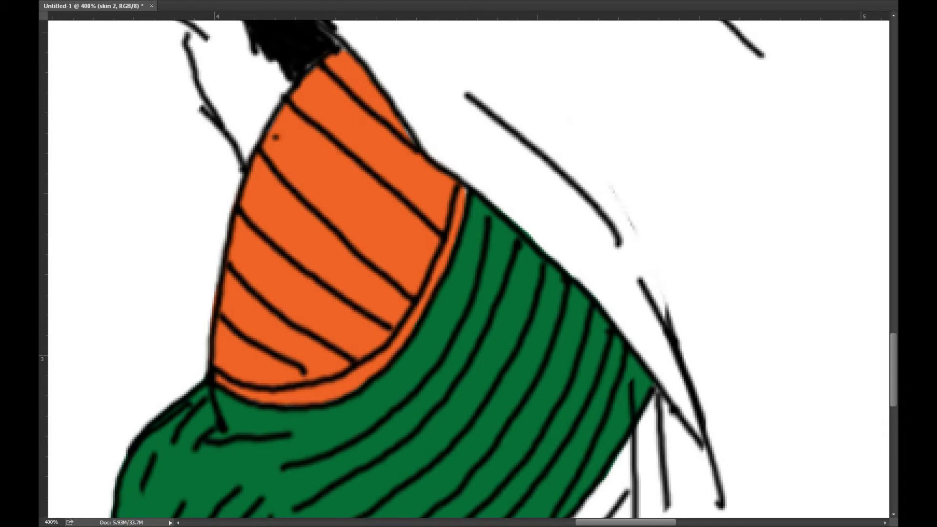
scroll(376, 331, "up", 3)
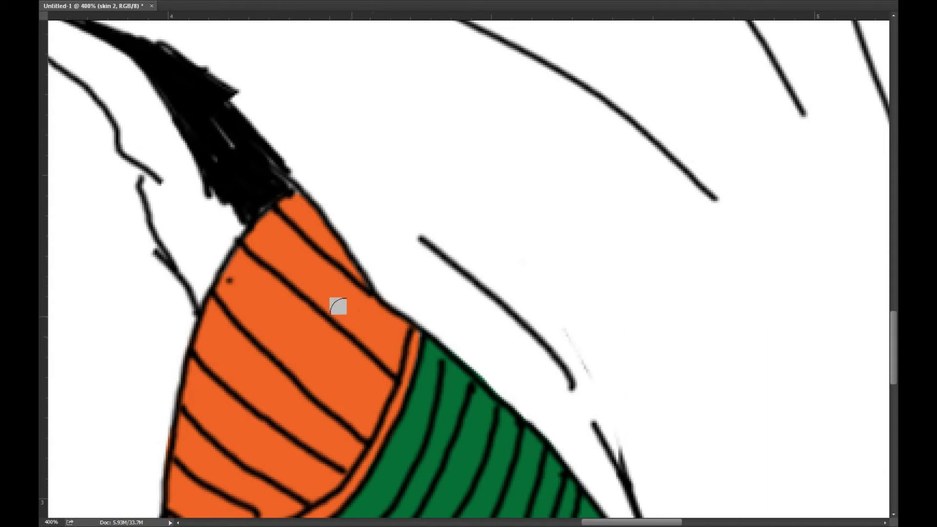
- Start laying flat light grey on the cape layer around the cloak fold beside the orange section
right_click(898, 28)
key("Escape")
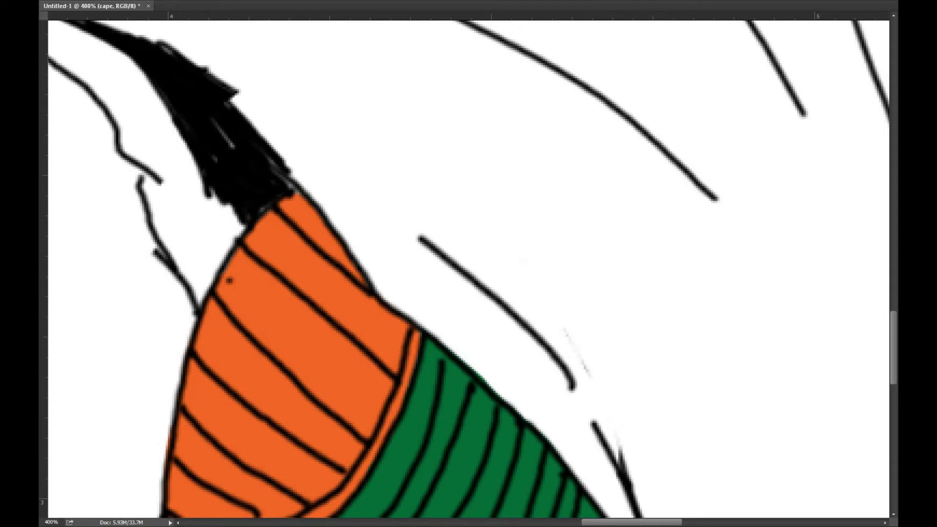
mouse_move(449, 204)
left_mouse_down()
mouse_move(506, 258)
mouse_move(554, 337)
mouse_move(411, 197)
mouse_move(370, 185)
mouse_move(375, 213)
mouse_move(440, 233)
left_mouse_up()
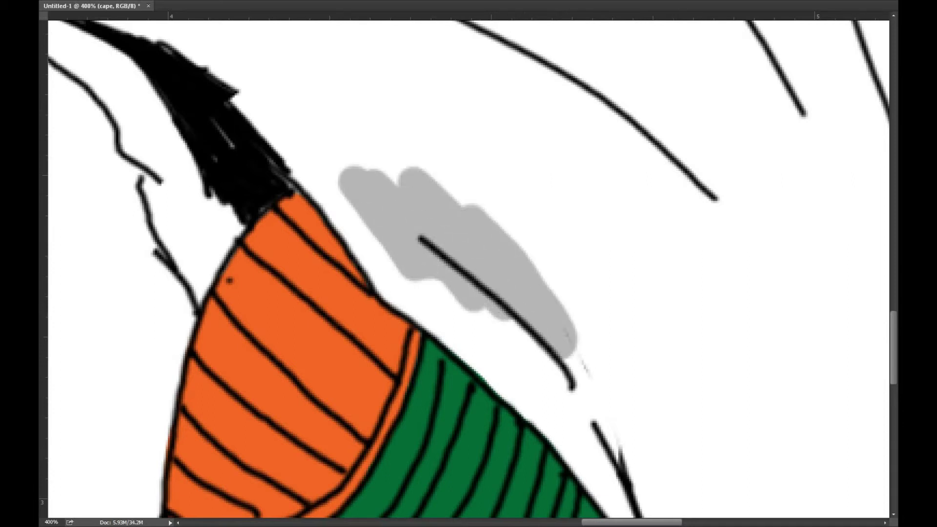
scroll(447, 314, "down", 5)
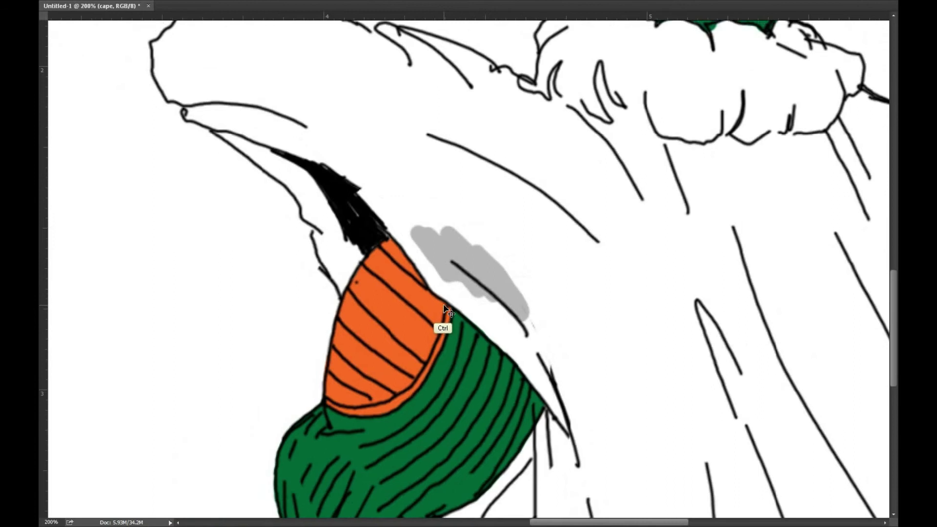
scroll(467, 324, "up", 1)
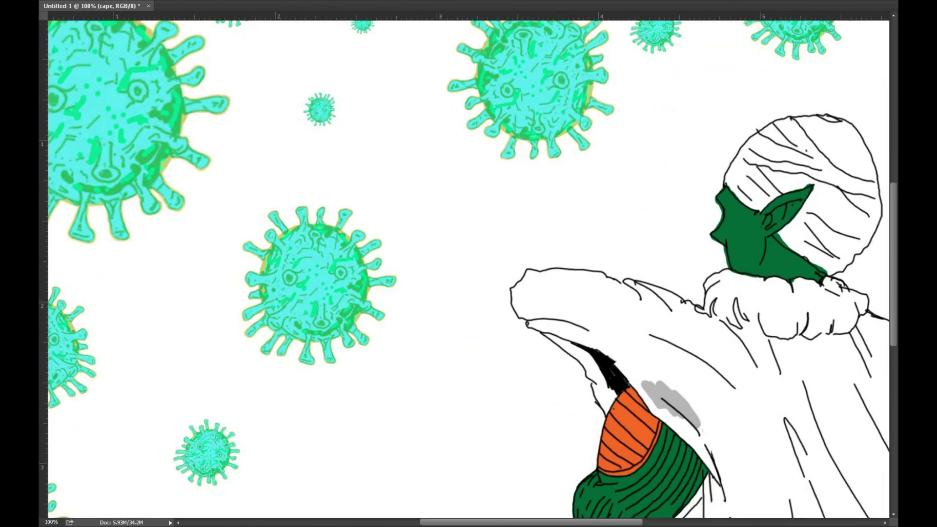
- Detach the document into its own floating window
left_click_drag(100, 12, 103, 15)
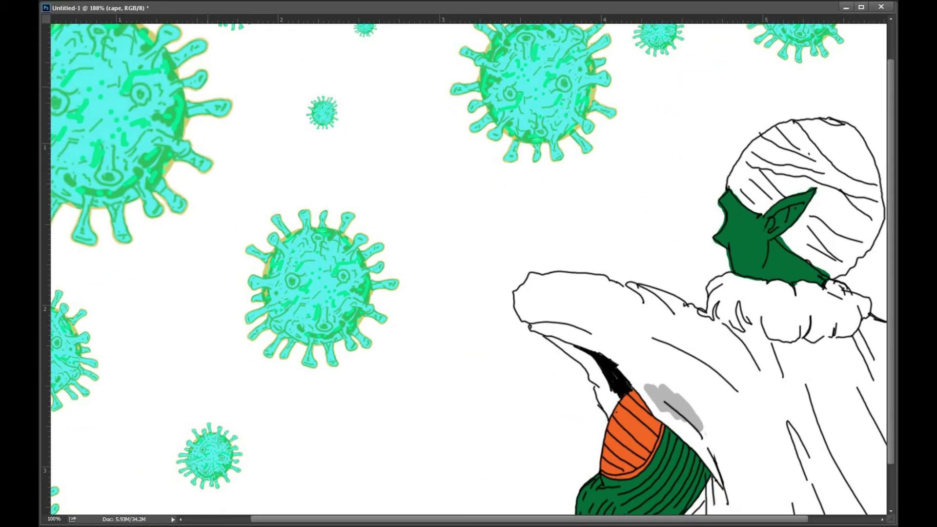
left_click(861, 7)
key("super+Down")
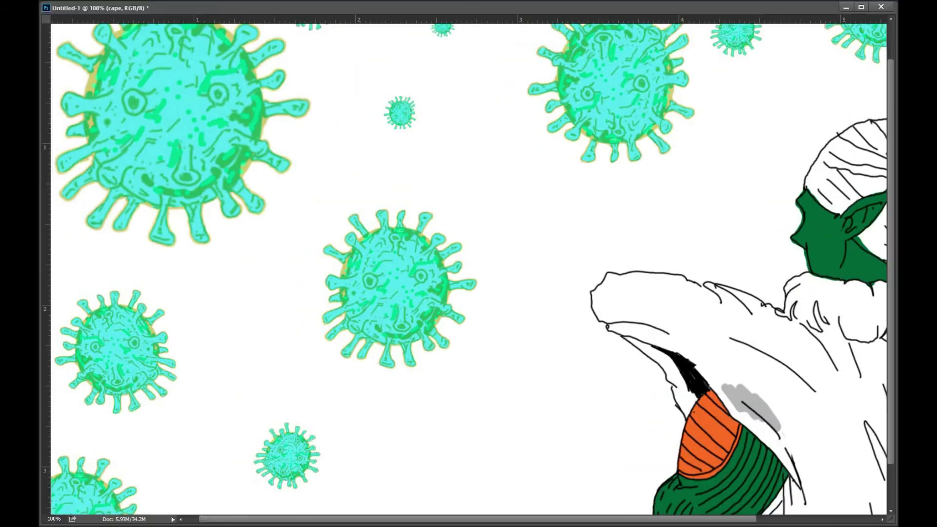
mouse_move(773, 7)
left_mouse_down()
mouse_move(772, 19)
mouse_move(773, 7)
left_mouse_up()
- Fill the cloak, fur collar, raised sleeve, far shoulder and striped head wrap with flat light grey, and trim the spill under the sleeve
scroll(448, 356, "down", 2)
left_click_drag(591, 263, 411, 249)
mouse_move(693, 384)
left_mouse_down()
mouse_move(715, 355)
mouse_move(743, 426)
left_mouse_up()
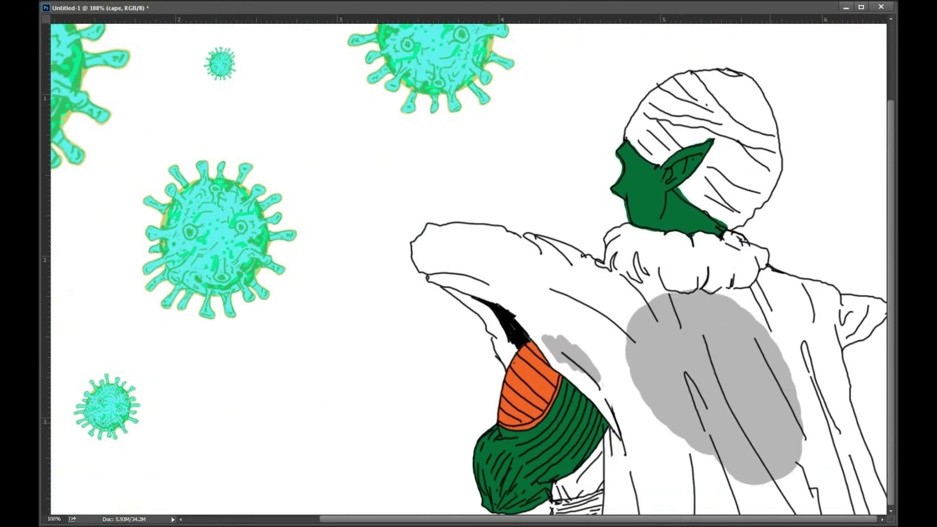
left_click_drag(693, 456, 674, 455)
mouse_move(756, 478)
left_mouse_down()
mouse_move(819, 381)
mouse_move(854, 487)
mouse_move(876, 488)
mouse_move(800, 312)
left_mouse_up()
mouse_move(839, 390)
left_mouse_down()
mouse_move(830, 332)
mouse_move(629, 249)
mouse_move(741, 241)
left_mouse_up()
mouse_move(624, 254)
left_mouse_down()
mouse_move(602, 254)
mouse_move(600, 315)
mouse_move(473, 247)
mouse_move(407, 246)
mouse_move(463, 314)
mouse_move(478, 351)
left_mouse_up()
mouse_move(532, 317)
left_mouse_down()
mouse_move(610, 419)
mouse_move(605, 483)
left_mouse_up()
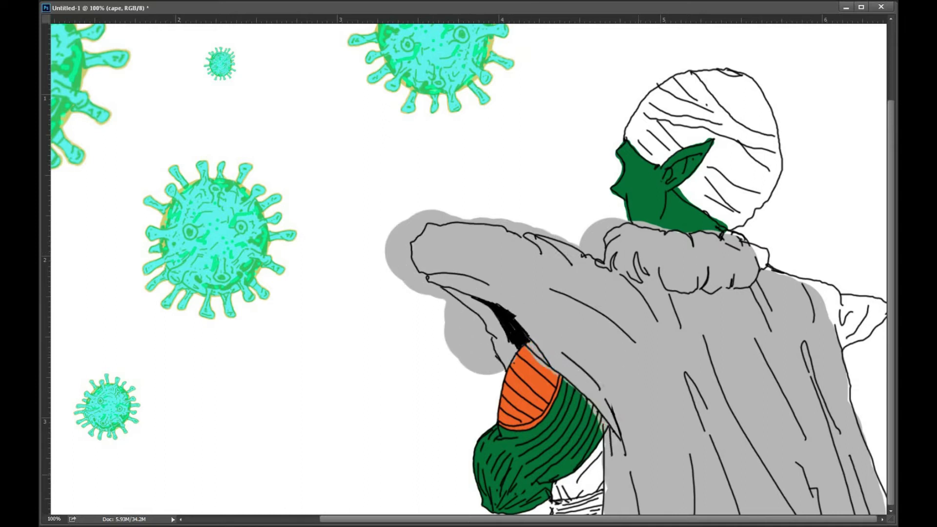
left_click_drag(859, 347, 727, 229)
mouse_move(795, 244)
left_mouse_down()
mouse_move(780, 191)
mouse_move(737, 131)
mouse_move(634, 142)
mouse_move(712, 209)
mouse_move(727, 110)
mouse_move(693, 68)
left_mouse_up()
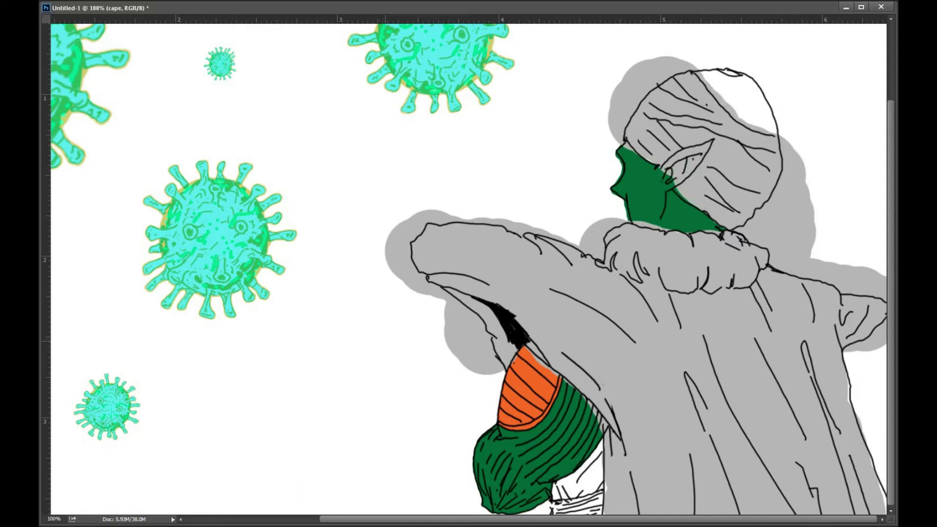
left_click_drag(434, 325, 476, 371)
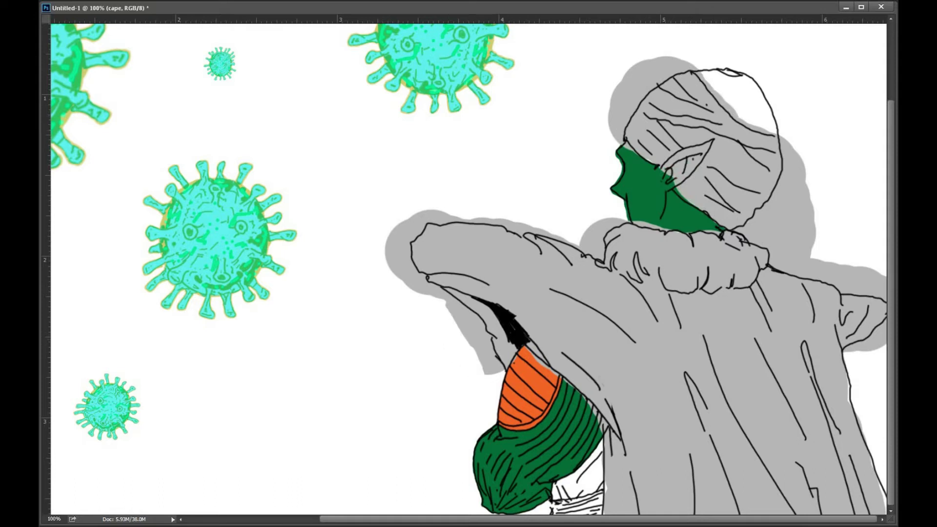
- Save the document in Photoshop format as picolo
key("ctrl+s")
type("picolo")
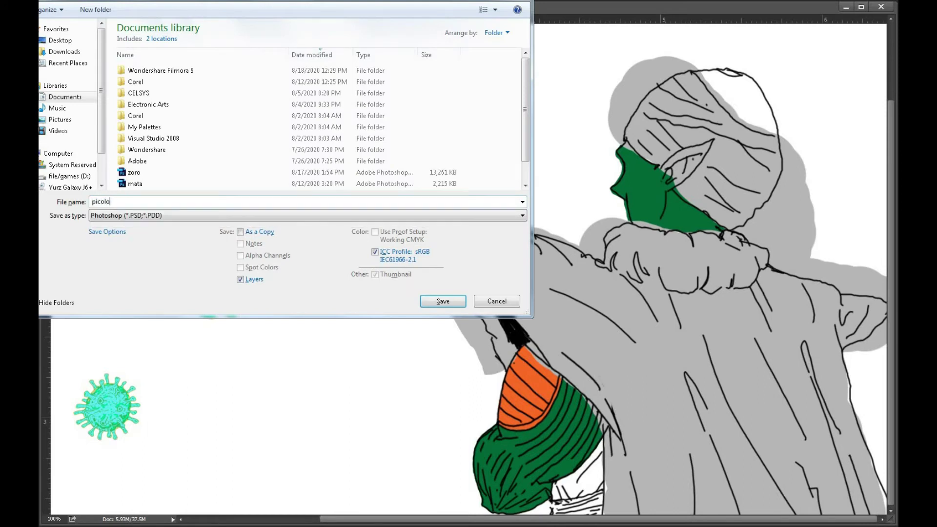
key("Return")
key("Return")
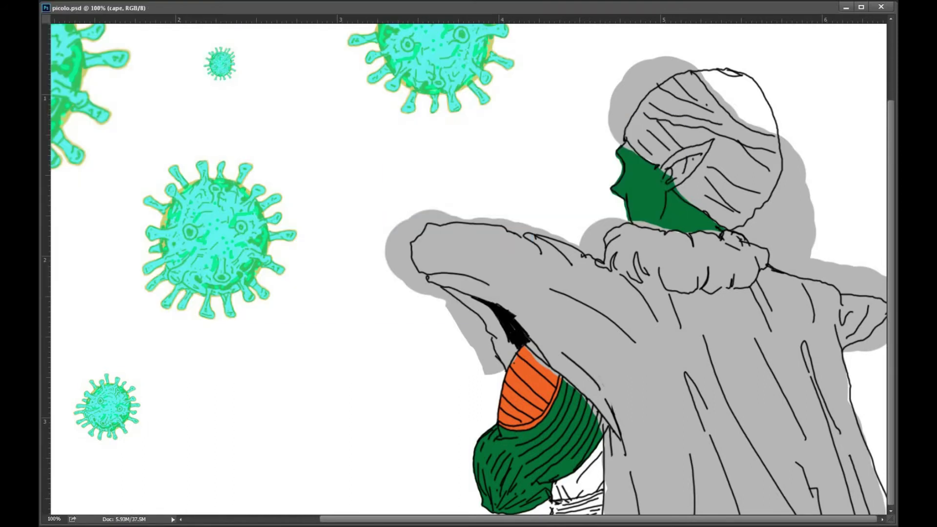
- Erase the grey spilling outside the raised sleeve and front of the collar, and over the edge of the orange section and forearm
mouse_move(455, 313)
left_mouse_down()
mouse_move(489, 377)
mouse_move(499, 368)
mouse_move(477, 323)
mouse_move(478, 344)
mouse_move(434, 302)
mouse_move(471, 330)
mouse_move(473, 320)
mouse_move(398, 274)
mouse_move(386, 251)
mouse_move(394, 221)
mouse_move(413, 278)
mouse_move(430, 288)
left_mouse_up()
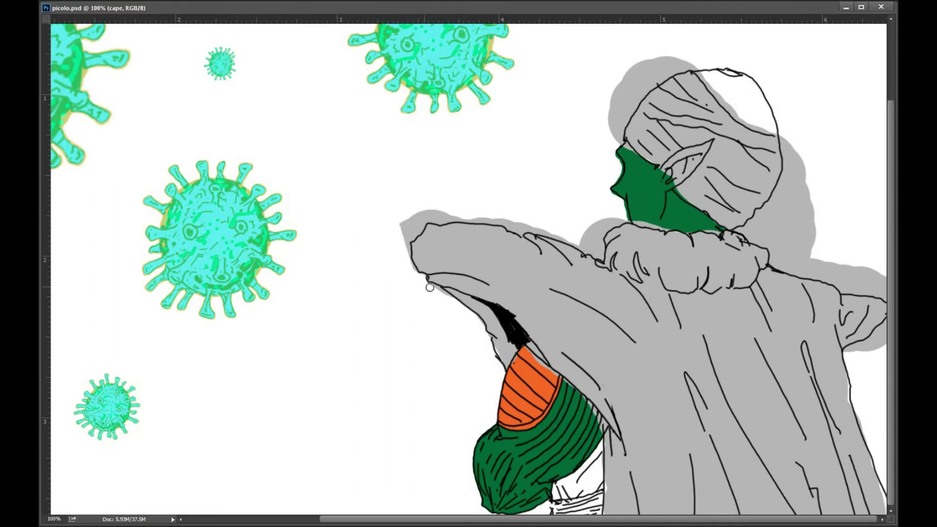
mouse_move(397, 241)
left_mouse_down()
mouse_move(422, 205)
mouse_move(431, 207)
mouse_move(406, 237)
mouse_move(408, 263)
left_mouse_up()
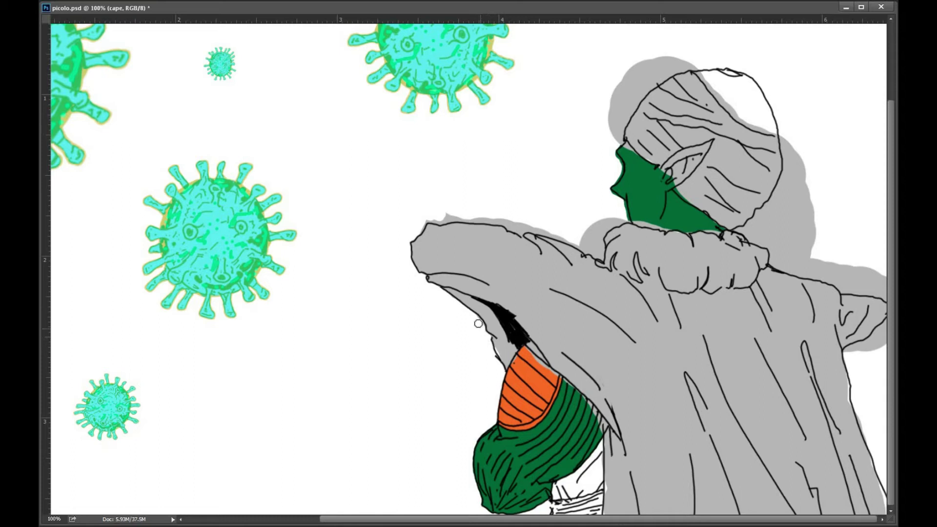
mouse_move(425, 217)
left_mouse_down()
mouse_move(558, 224)
mouse_move(507, 225)
mouse_move(553, 233)
left_mouse_up()
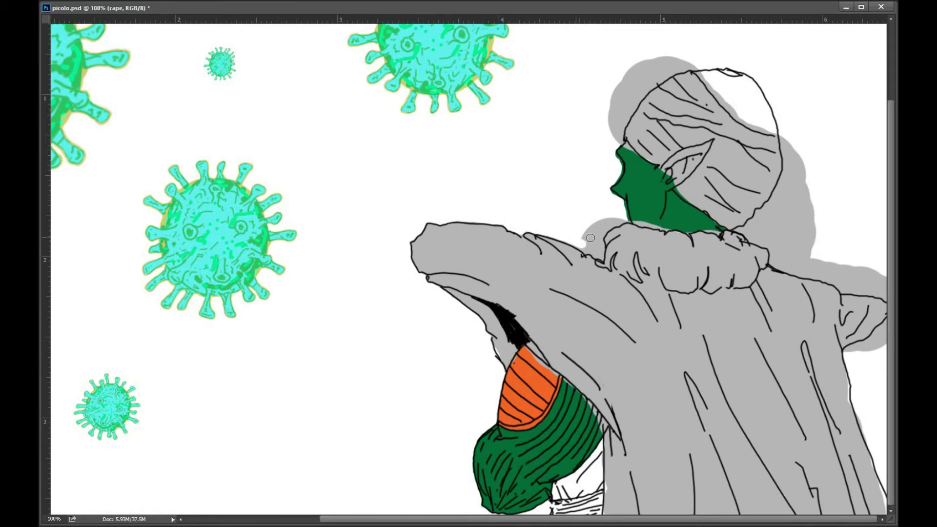
mouse_move(590, 230)
left_mouse_down()
mouse_move(625, 219)
mouse_move(620, 211)
mouse_move(589, 248)
mouse_move(580, 245)
mouse_move(599, 246)
left_mouse_up()
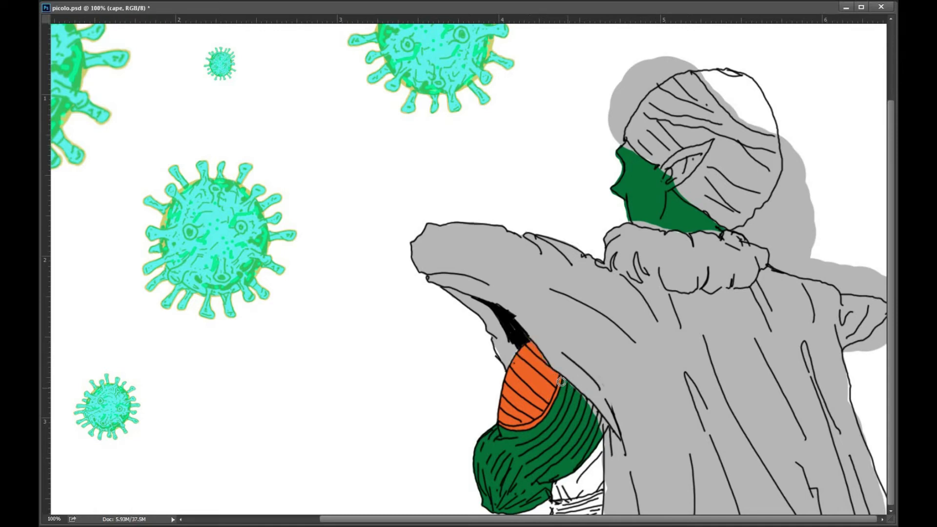
left_click_drag(594, 416, 601, 425)
- Erase the grey covering the brow edge of the face and the pointed ear on the cape layer
key("ctrl+plus")
key("ctrl+plus")
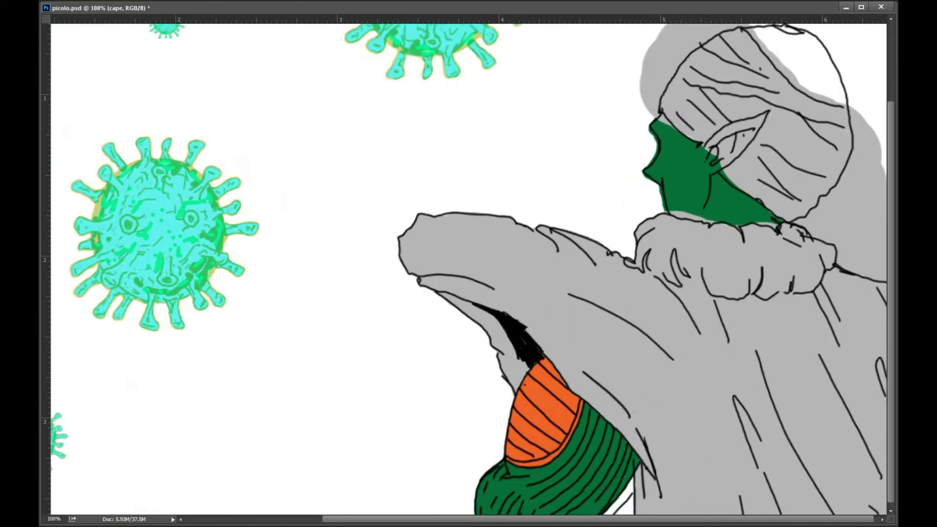
left_click_drag(384, 397, 368, 389)
left_click_drag(859, 205, 417, 372)
mouse_move(446, 299)
left_mouse_down()
mouse_move(541, 324)
mouse_move(499, 320)
mouse_move(539, 335)
mouse_move(607, 343)
mouse_move(625, 332)
mouse_move(696, 345)
mouse_move(711, 335)
mouse_move(674, 314)
left_mouse_up()
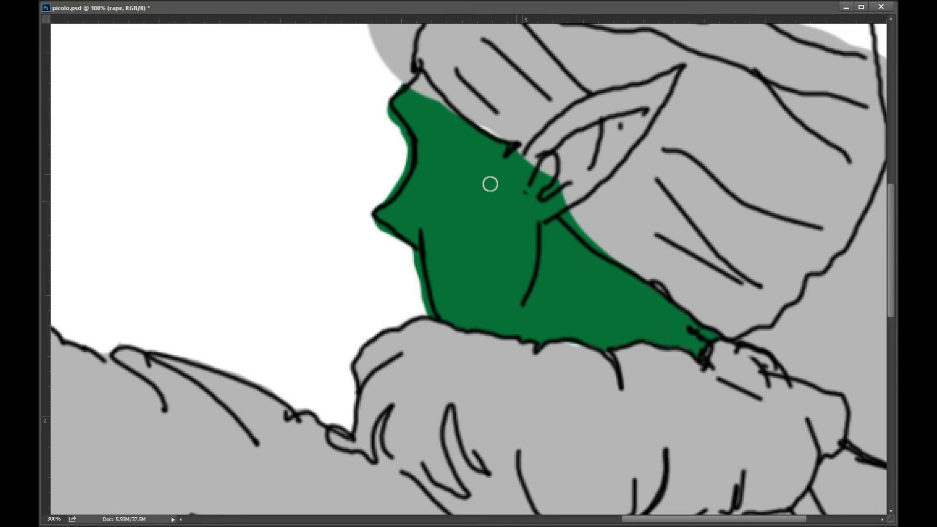
left_click_drag(628, 250, 596, 232)
key("ctrl+z")
mouse_move(416, 92)
left_mouse_down()
mouse_move(439, 106)
mouse_move(419, 79)
left_mouse_up()
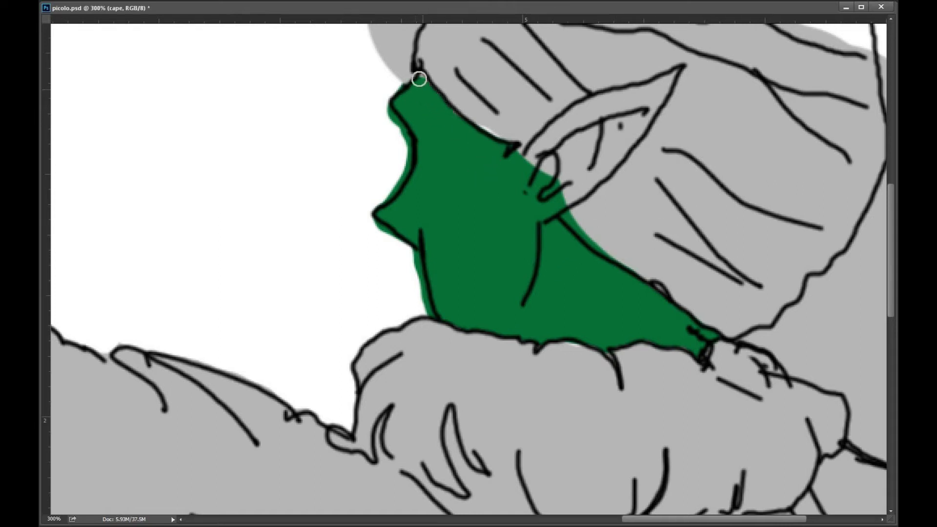
mouse_move(551, 146)
left_mouse_down()
mouse_move(571, 143)
mouse_move(550, 174)
mouse_move(630, 105)
mouse_move(566, 169)
mouse_move(624, 132)
mouse_move(569, 196)
mouse_move(601, 170)
mouse_move(647, 102)
mouse_move(605, 130)
mouse_move(586, 119)
mouse_move(533, 157)
mouse_move(603, 106)
mouse_move(557, 131)
mouse_move(566, 120)
mouse_move(655, 95)
mouse_move(636, 126)
mouse_move(661, 87)
mouse_move(641, 119)
mouse_move(654, 98)
mouse_move(603, 102)
mouse_move(670, 78)
left_mouse_up()
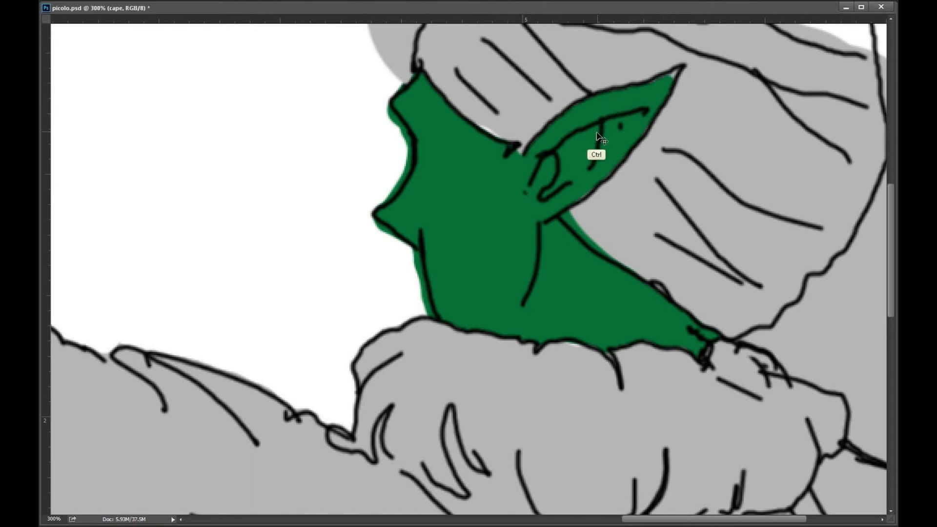
- Erase the grey outside the front of the head wrap and along the edge of the bare crown
key("ctrl+plus")
left_click_drag(566, 184, 393, 320)
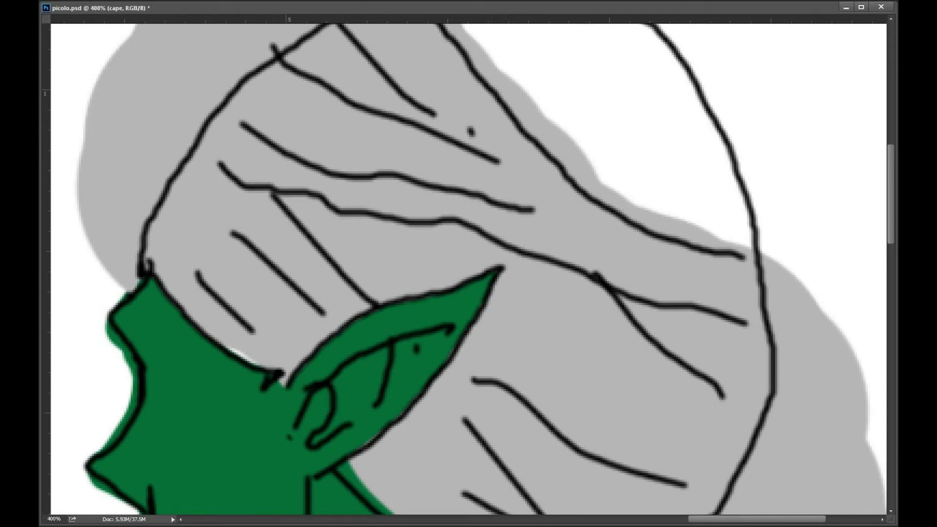
left_click_drag(210, 294, 281, 406)
left_click_drag(226, 150, 173, 345)
mouse_move(183, 281)
left_mouse_down()
mouse_move(178, 375)
mouse_move(232, 100)
mouse_move(494, 63)
mouse_move(239, 179)
mouse_move(393, 100)
mouse_move(307, 158)
mouse_move(229, 251)
mouse_move(269, 232)
mouse_move(210, 344)
mouse_move(207, 374)
left_mouse_up()
mouse_move(263, 132)
left_mouse_down()
mouse_move(429, 117)
mouse_move(539, 91)
mouse_move(512, 122)
mouse_move(654, 273)
mouse_move(722, 324)
mouse_move(814, 358)
left_mouse_up()
left_click_drag(703, 327, 847, 373)
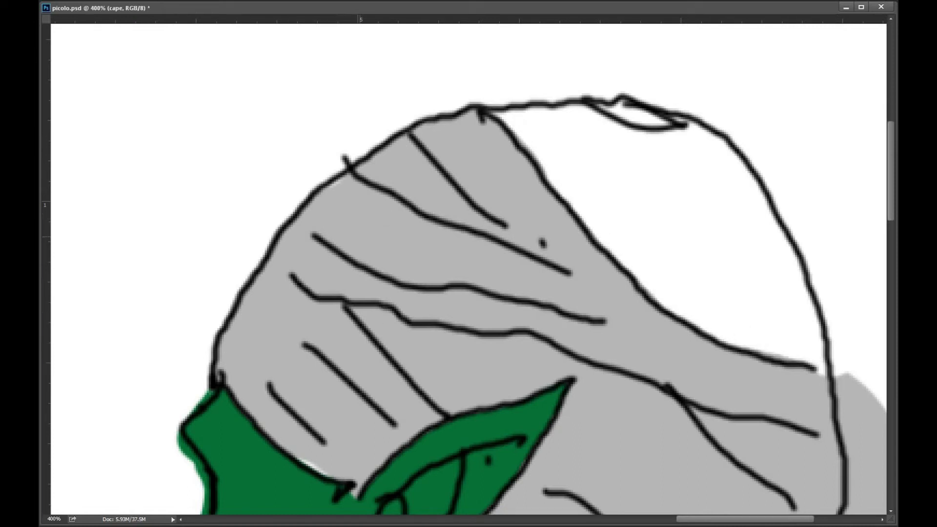
- Erase the excess grey behind the head wrap down to the back of the collar
left_click_drag(628, 508, 347, 318)
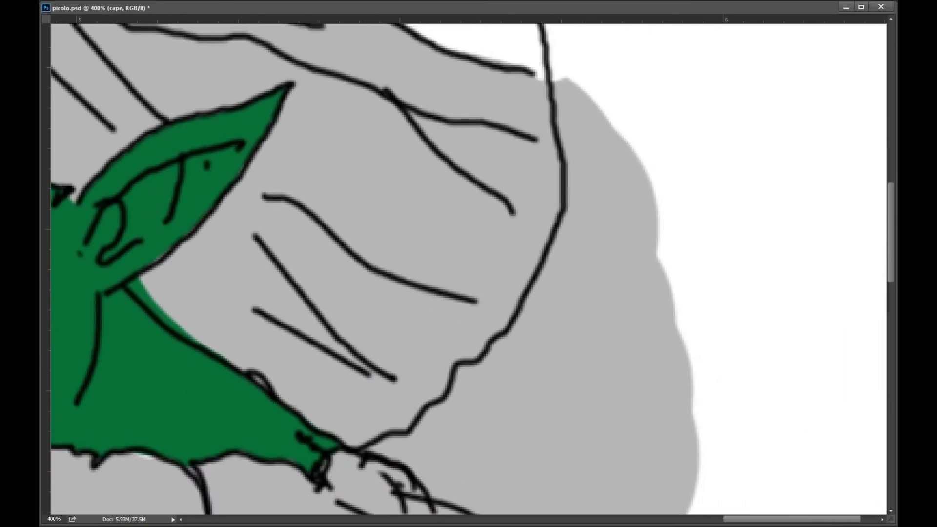
mouse_move(616, 110)
left_mouse_down()
mouse_move(621, 200)
mouse_move(590, 110)
mouse_move(631, 281)
mouse_move(576, 277)
mouse_move(599, 190)
mouse_move(555, 398)
mouse_move(554, 321)
mouse_move(429, 444)
mouse_move(503, 444)
mouse_move(683, 483)
mouse_move(536, 468)
mouse_move(512, 493)
mouse_move(478, 503)
left_mouse_up()
mouse_move(440, 416)
left_mouse_down()
mouse_move(485, 257)
mouse_move(393, 264)
mouse_move(390, 276)
mouse_move(615, 342)
left_mouse_up()
left_click_drag(551, 395, 439, 361)
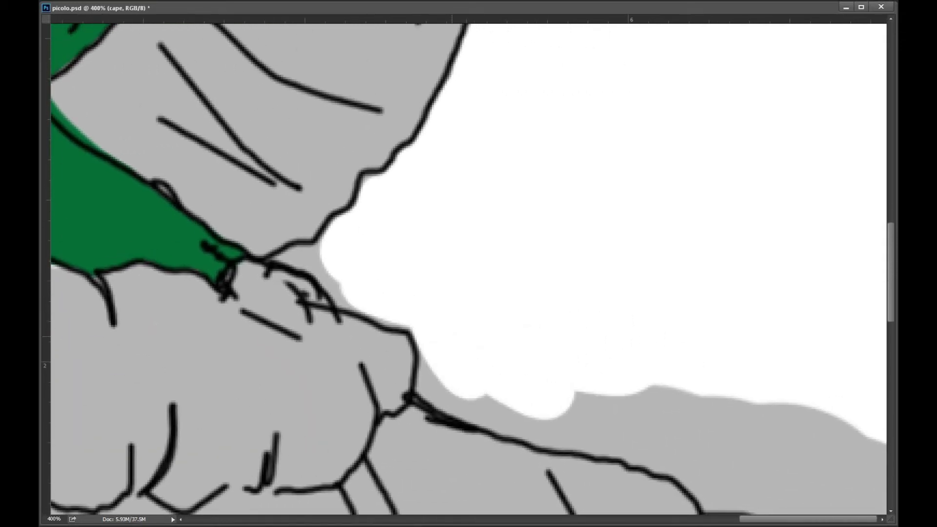
- Erase the grey spilling above the back of the collar and along the top outline of the far shoulder
mouse_move(331, 251)
left_mouse_down()
mouse_move(278, 261)
mouse_move(312, 248)
mouse_move(318, 274)
mouse_move(320, 263)
mouse_move(352, 303)
mouse_move(331, 287)
mouse_move(343, 305)
mouse_move(428, 338)
left_mouse_up()
mouse_move(571, 429)
left_mouse_down()
mouse_move(439, 380)
mouse_move(431, 364)
mouse_move(422, 372)
mouse_move(420, 393)
mouse_move(761, 415)
mouse_move(859, 439)
left_mouse_up()
mouse_move(518, 373)
left_mouse_down()
mouse_move(395, 238)
mouse_move(469, 280)
left_mouse_up()
left_click_drag(727, 295, 864, 337)
mouse_move(800, 354)
left_mouse_down()
mouse_move(668, 315)
mouse_move(517, 303)
mouse_move(762, 373)
mouse_move(849, 378)
mouse_move(881, 393)
left_mouse_up()
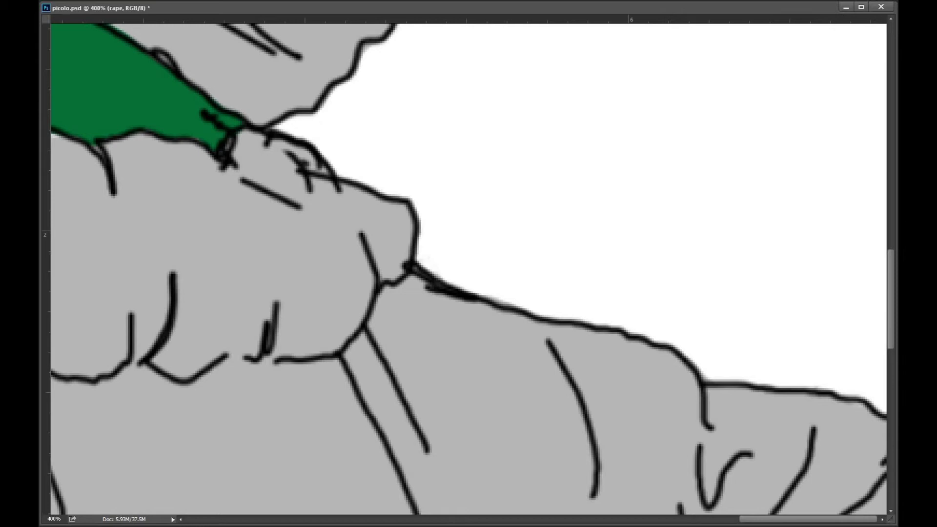
- Erase the green spilling outside the face profile and behind the neck on the skin layer
key("ctrl+minus")
key("ctrl+minus")
key("ctrl+minus")
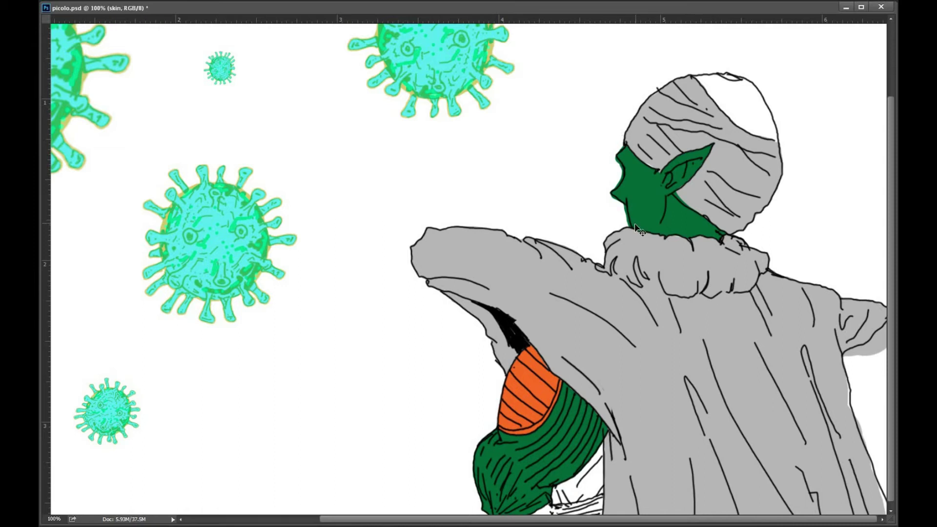
key("ctrl+plus")
key("ctrl+plus")
mouse_move(482, 385)
left_mouse_down()
mouse_move(435, 402)
mouse_move(448, 400)
left_mouse_up()
mouse_move(371, 156)
left_mouse_down()
mouse_move(389, 190)
mouse_move(343, 294)
mouse_move(357, 267)
mouse_move(379, 293)
mouse_move(398, 297)
mouse_move(410, 348)
mouse_move(377, 302)
left_mouse_up()
left_click_drag(554, 254, 606, 297)
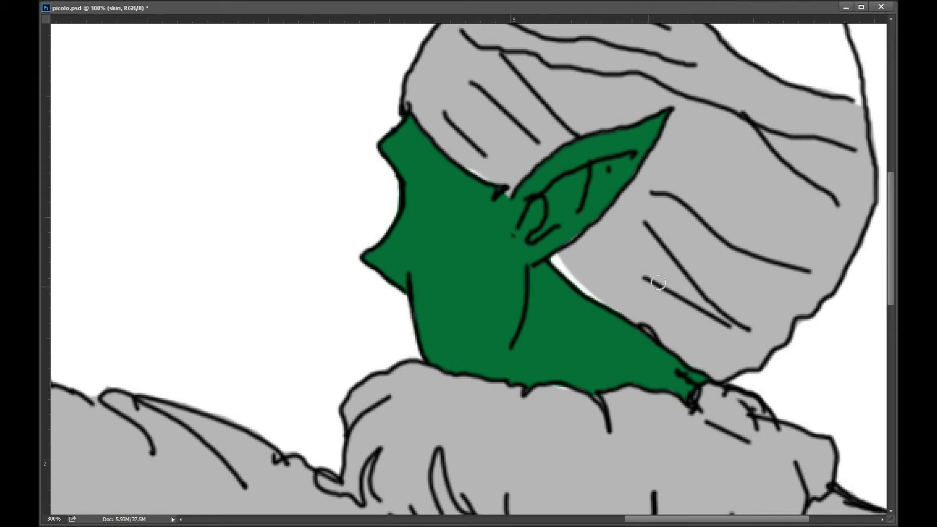
- Fill the white gaps between the head wrap and the skin behind the neck and above the cheek with light grey on the cape layer
left_click_drag(581, 258, 576, 260)
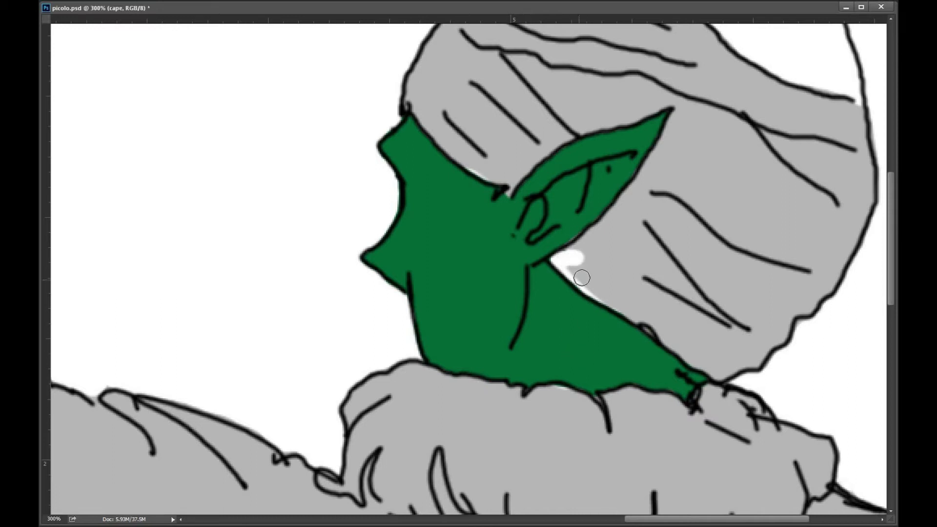
key("ctrl+z")
mouse_move(581, 274)
left_mouse_down()
mouse_move(556, 261)
mouse_move(602, 295)
mouse_move(584, 270)
left_mouse_up()
left_click_drag(473, 155, 470, 162)
key("ctrl+plus")
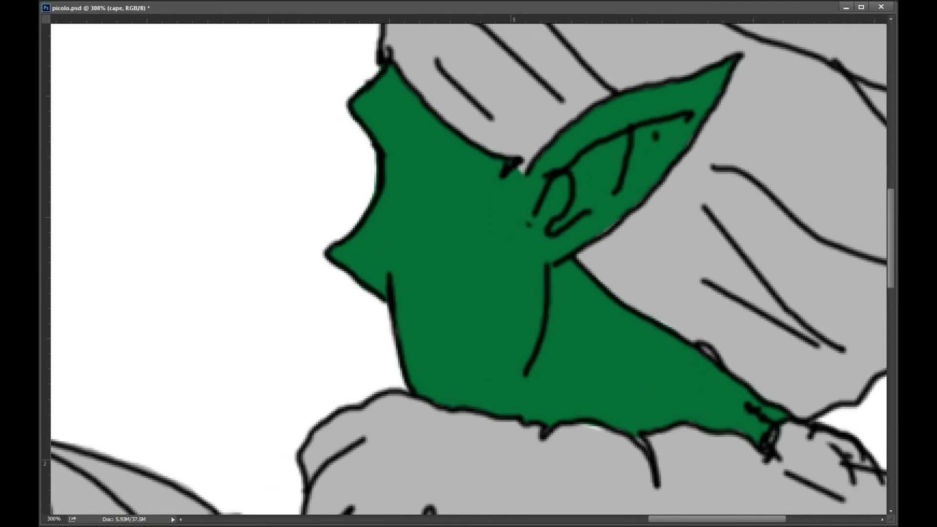
key("ctrl+minus")
key("ctrl+minus")
key("ctrl+minus")
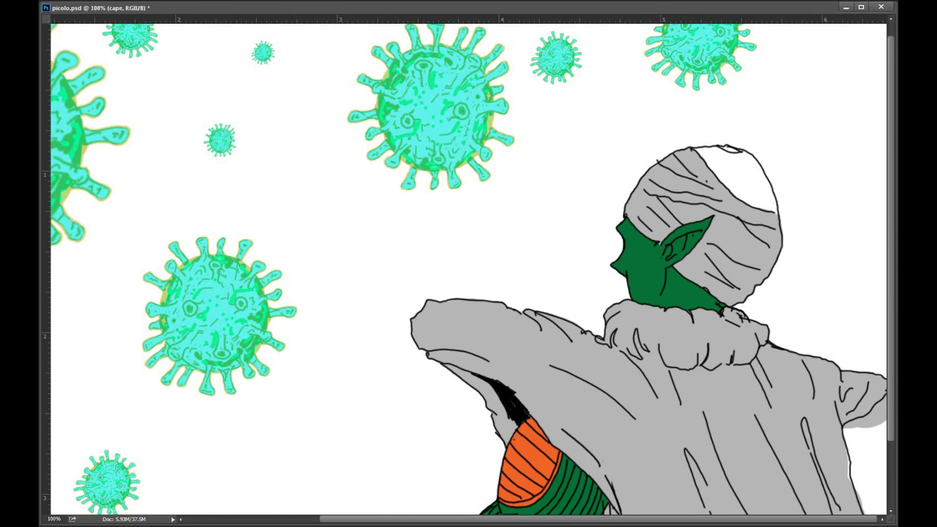
mouse_move(742, 172)
left_mouse_down()
mouse_move(744, 158)
mouse_move(766, 195)
mouse_move(724, 168)
mouse_move(766, 201)
left_mouse_up()
key("ctrl+plus")
key("ctrl+plus")
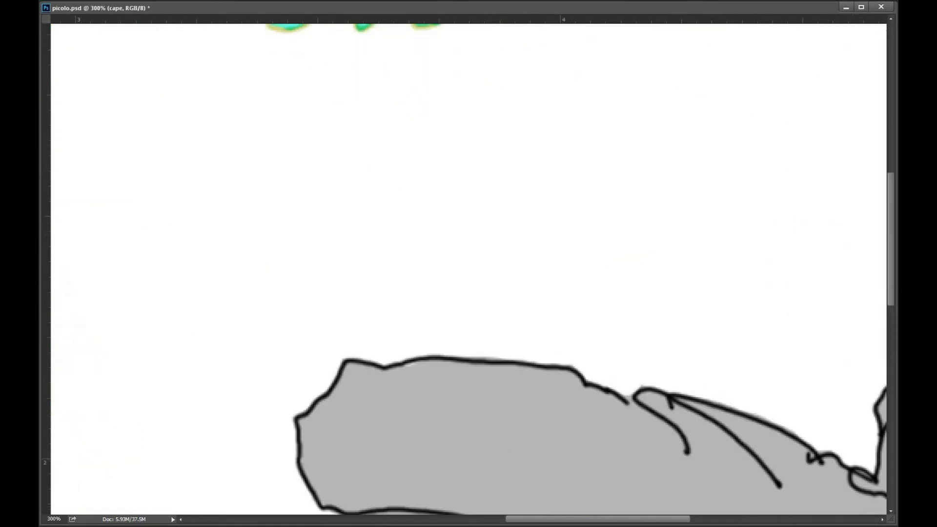
- Touch up the grey along the outline of the raised cape sleeve and undo the stray stroke
mouse_move(549, 347)
left_mouse_down()
mouse_move(489, 239)
mouse_move(311, 469)
left_mouse_up()
mouse_move(554, 296)
left_mouse_down()
mouse_move(588, 309)
mouse_move(608, 288)
mouse_move(625, 337)
mouse_move(615, 288)
mouse_move(558, 186)
mouse_move(498, 188)
mouse_move(455, 203)
mouse_move(485, 259)
mouse_move(462, 235)
mouse_move(523, 288)
mouse_move(610, 329)
mouse_move(518, 280)
left_mouse_up()
key("ctrl+z")
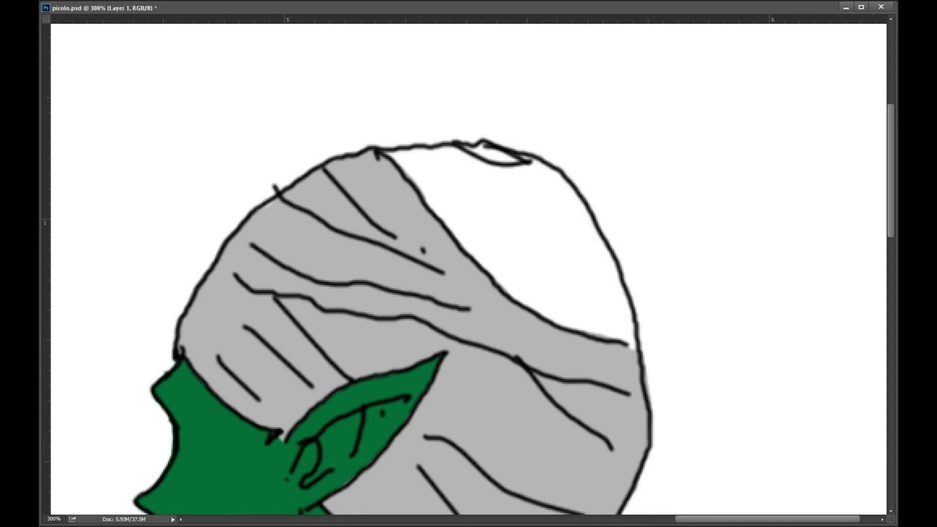
- Paint the crown of the head dark purple on the cape2 layer and erase the purple spilling over its outline and onto the head wrap
mouse_move(575, 270)
left_mouse_down()
mouse_move(527, 239)
mouse_move(576, 226)
mouse_move(521, 269)
mouse_move(553, 314)
mouse_move(583, 329)
mouse_move(619, 317)
mouse_move(604, 288)
mouse_move(608, 312)
mouse_move(561, 184)
mouse_move(398, 154)
mouse_move(456, 210)
mouse_move(466, 244)
mouse_move(462, 203)
mouse_move(529, 188)
mouse_move(385, 152)
mouse_move(447, 188)
left_mouse_up()
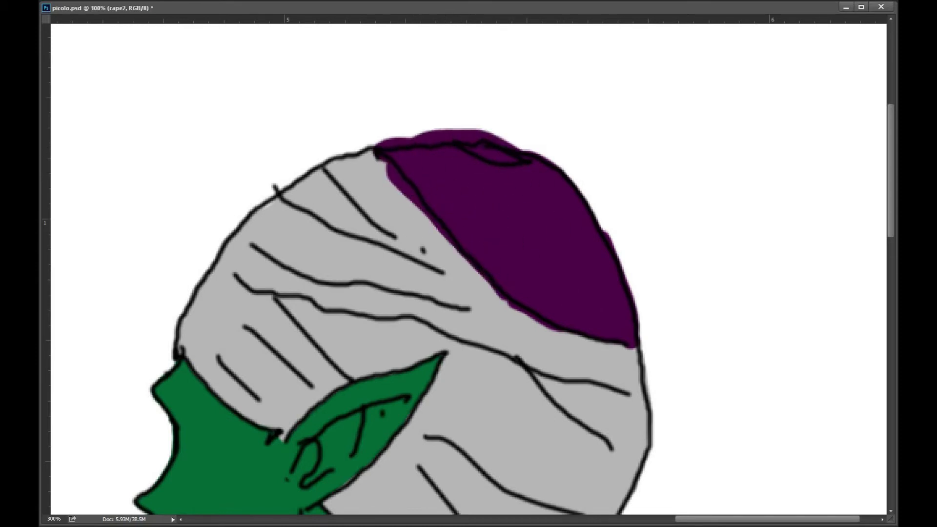
left_click_drag(363, 156, 407, 203)
left_click_drag(435, 232, 433, 227)
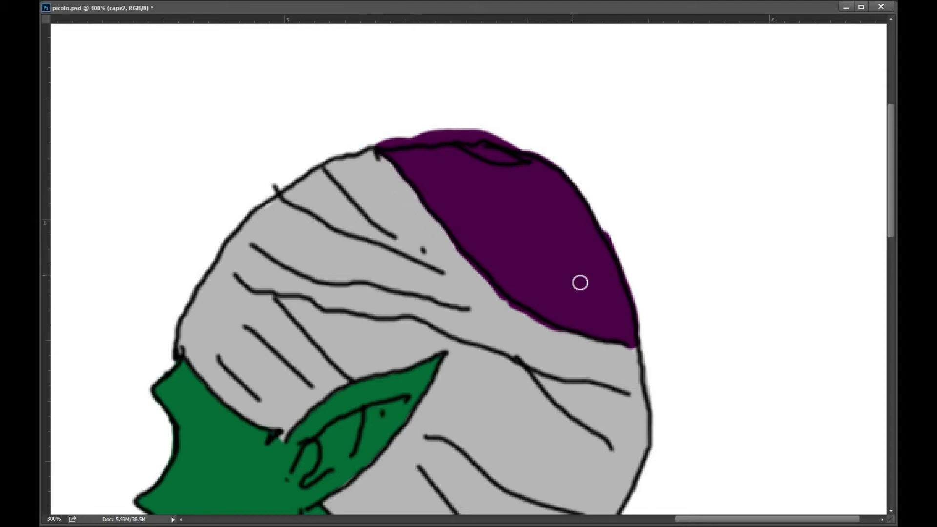
left_click_drag(554, 337, 533, 326)
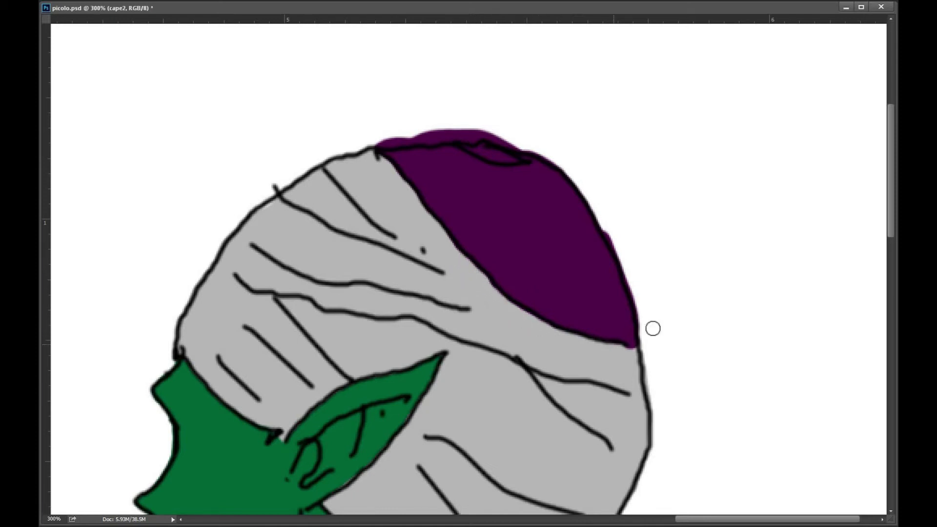
left_click_drag(617, 226, 648, 337)
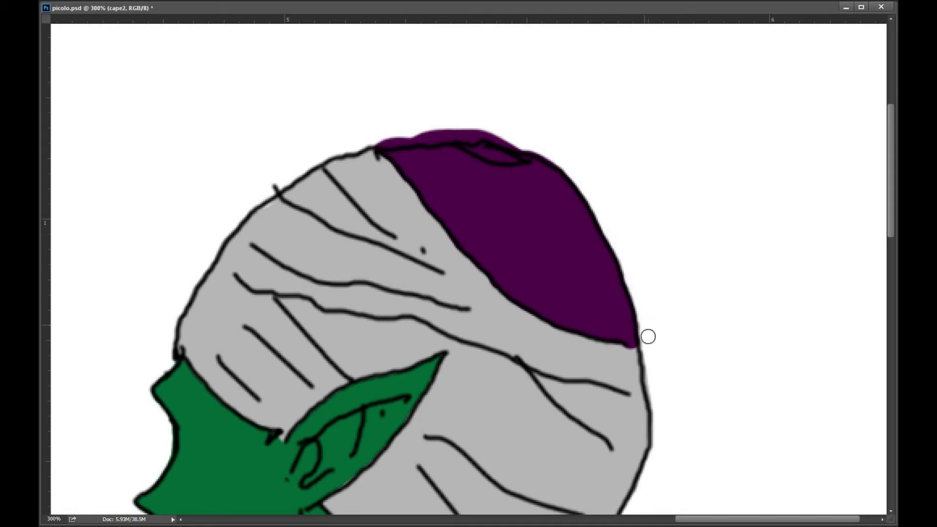
mouse_move(394, 128)
left_mouse_down()
mouse_move(510, 134)
mouse_move(389, 139)
mouse_move(472, 127)
mouse_move(368, 135)
left_mouse_up()
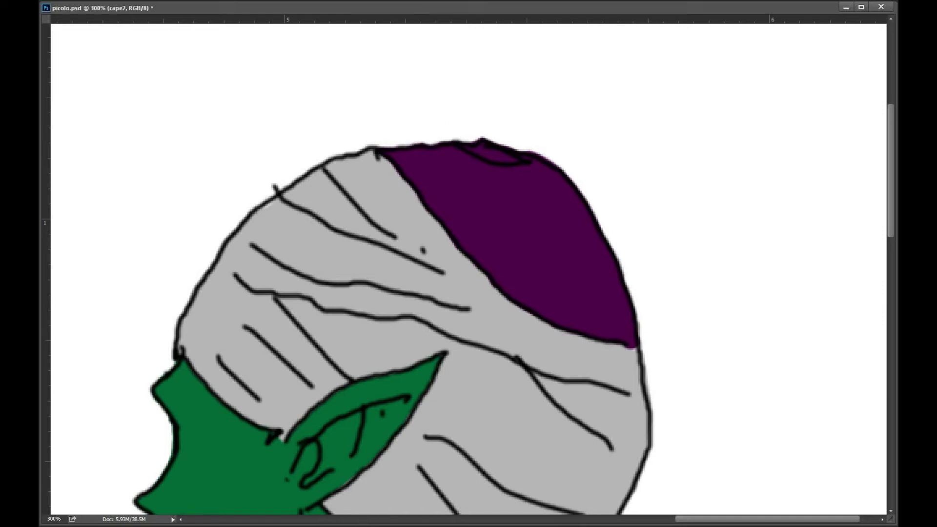
- Clean up the cape layer's far side edge below the small sleeve, filling the white gap with grey and erasing the spill outside the outline
key("ctrl+minus")
key("ctrl+minus")
key("ctrl+minus")
key("ctrl+minus")
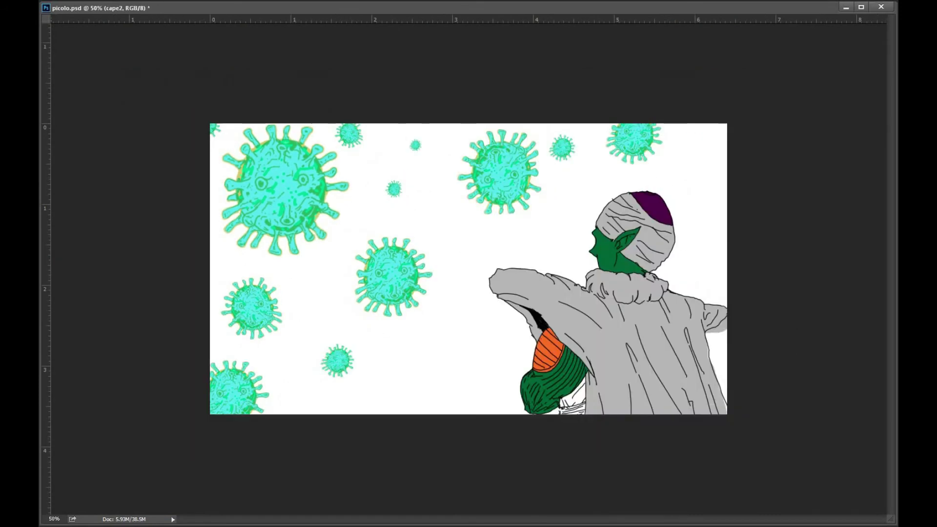
key("ctrl+plus")
key("ctrl+plus")
key("ctrl+plus")
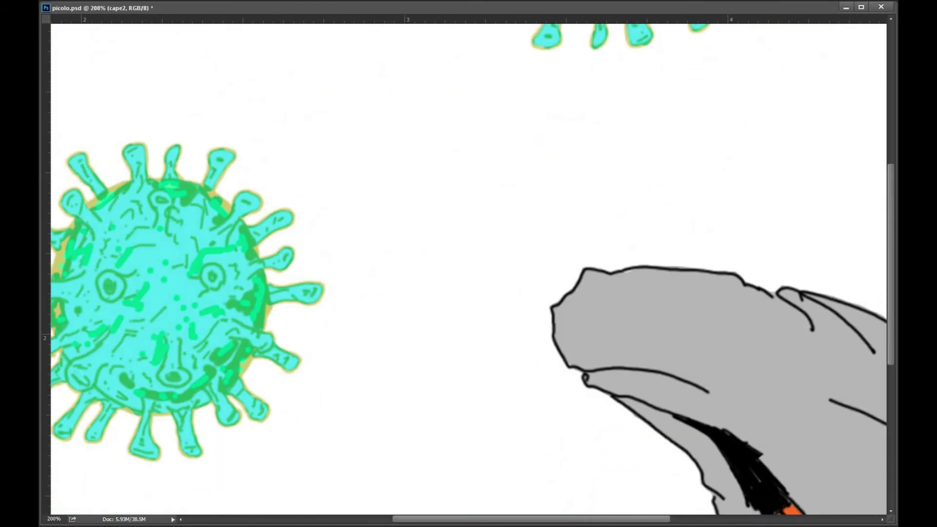
scroll(468, 269, "right", 10)
scroll(468, 269, "down", 5)
scroll(468, 269, "up", 2)
mouse_move(867, 290)
left_mouse_down()
mouse_move(887, 270)
mouse_move(826, 298)
mouse_move(809, 291)
mouse_move(868, 271)
mouse_move(874, 249)
mouse_move(849, 275)
left_mouse_up()
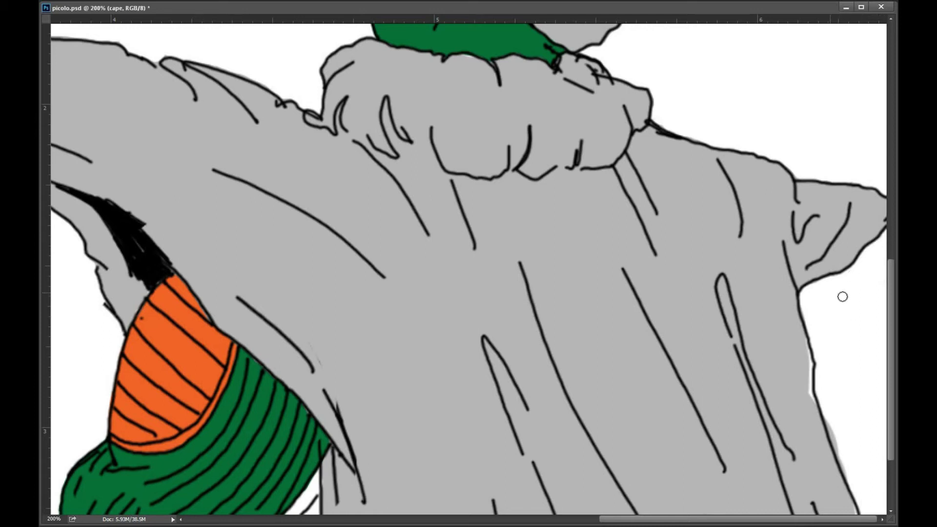
left_click_drag(735, 357, 792, 345)
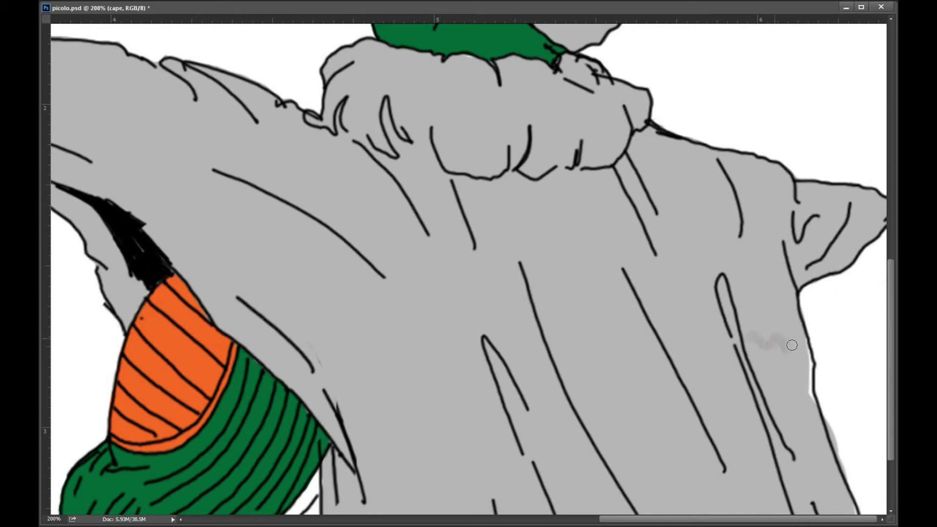
key("ctrl+z")
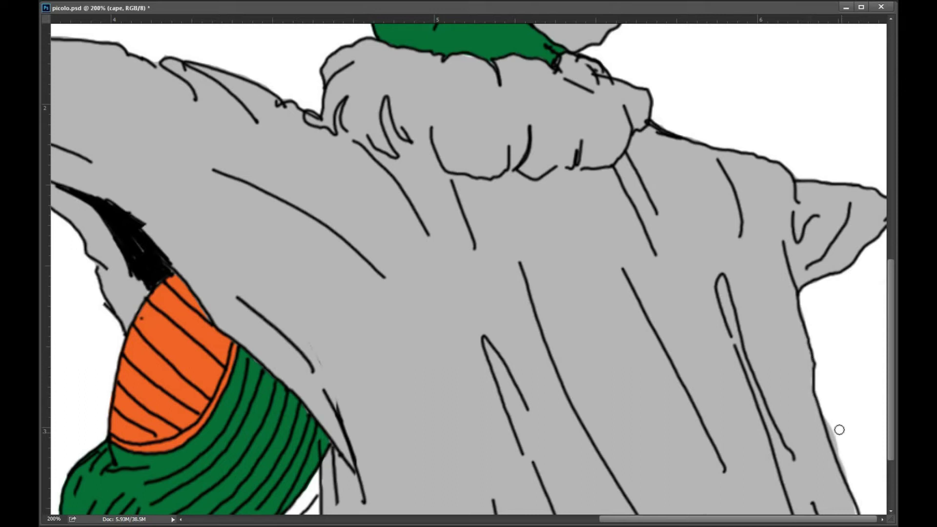
left_click_drag(830, 421, 850, 475)
mouse_move(567, 81)
left_mouse_down()
mouse_move(595, 132)
mouse_move(561, 151)
mouse_move(538, 140)
mouse_move(546, 177)
left_mouse_up()
mouse_move(388, 103)
left_mouse_down()
mouse_move(341, 97)
mouse_move(336, 117)
mouse_move(454, 176)
mouse_move(534, 121)
mouse_move(442, 79)
mouse_move(514, 140)
mouse_move(600, 88)
mouse_move(610, 133)
mouse_move(669, 248)
left_mouse_up()
key("ctrl+alt+z")
key("ctrl+alt+z")
key("ctrl+alt+z")
key("ctrl+alt+z")
key("ctrl+alt+z")
key("ctrl+alt+z")
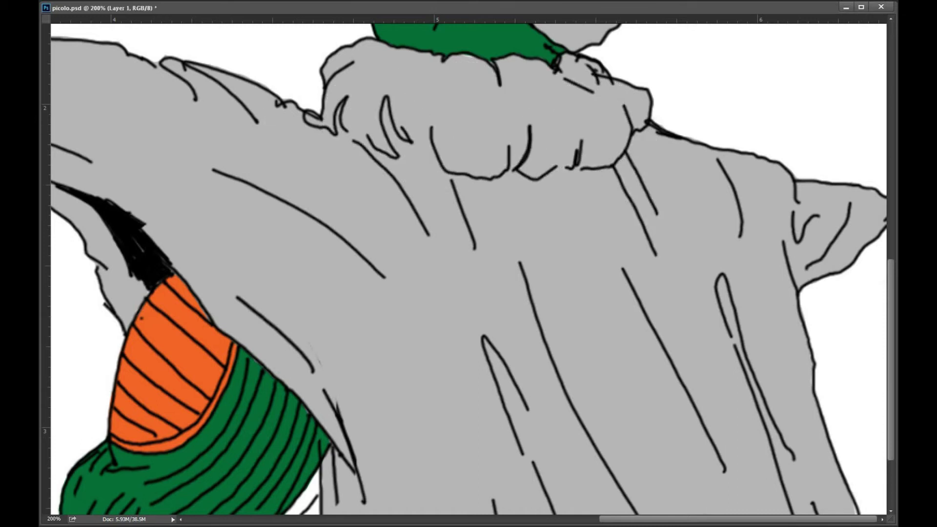
key("Escape")
- Paint a broad white highlight on the cape3 layer from below the collar down the middle of the back, following the fold lines
left_click_drag(550, 181, 616, 348)
mouse_move(560, 247)
left_mouse_down()
mouse_move(540, 184)
mouse_move(576, 279)
mouse_move(524, 220)
mouse_move(545, 290)
mouse_move(497, 207)
left_mouse_up()
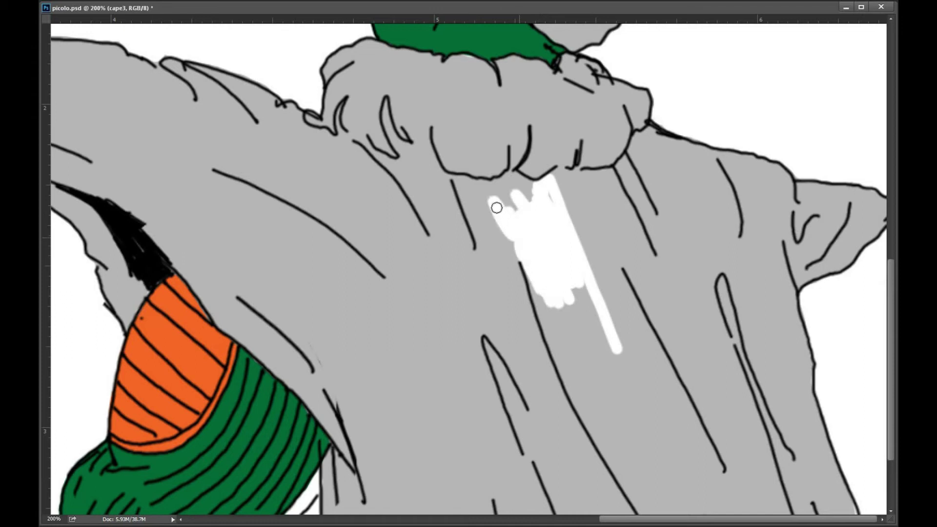
mouse_move(554, 198)
left_mouse_down()
mouse_move(565, 209)
mouse_move(496, 182)
mouse_move(477, 200)
mouse_move(487, 232)
mouse_move(583, 341)
mouse_move(608, 321)
mouse_move(569, 278)
mouse_move(620, 332)
mouse_move(659, 408)
mouse_move(652, 388)
mouse_move(686, 487)
mouse_move(587, 357)
mouse_move(642, 449)
mouse_move(644, 502)
left_mouse_up()
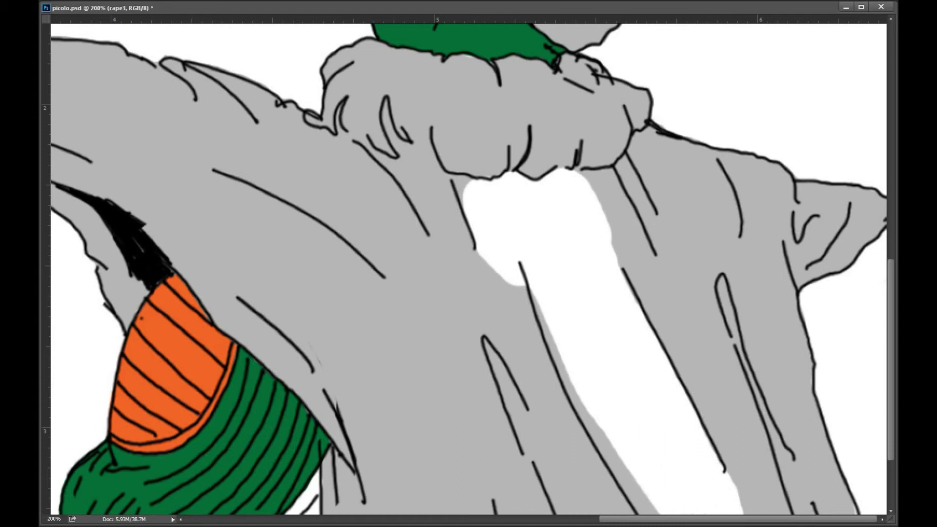
- Paint white highlights across the far shoulder and down the far side of the cape, leaving grey in the inner folds
mouse_move(754, 172)
left_mouse_down()
mouse_move(768, 202)
mouse_move(727, 174)
mouse_move(750, 285)
mouse_move(746, 247)
mouse_move(765, 308)
mouse_move(759, 217)
left_mouse_up()
mouse_move(750, 286)
left_mouse_down()
mouse_move(756, 334)
mouse_move(753, 289)
mouse_move(741, 277)
mouse_move(771, 340)
mouse_move(773, 327)
mouse_move(777, 367)
mouse_move(768, 362)
mouse_move(820, 471)
left_mouse_up()
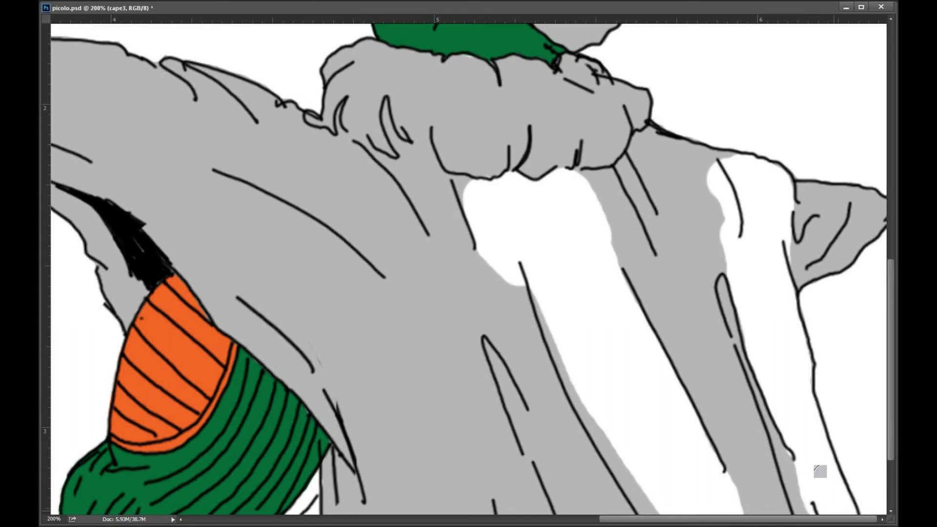
mouse_move(773, 383)
left_mouse_down()
mouse_move(786, 423)
mouse_move(748, 337)
mouse_move(814, 493)
left_mouse_up()
mouse_move(748, 322)
left_mouse_down()
mouse_move(699, 163)
mouse_move(715, 159)
mouse_move(638, 136)
mouse_move(637, 156)
left_mouse_up()
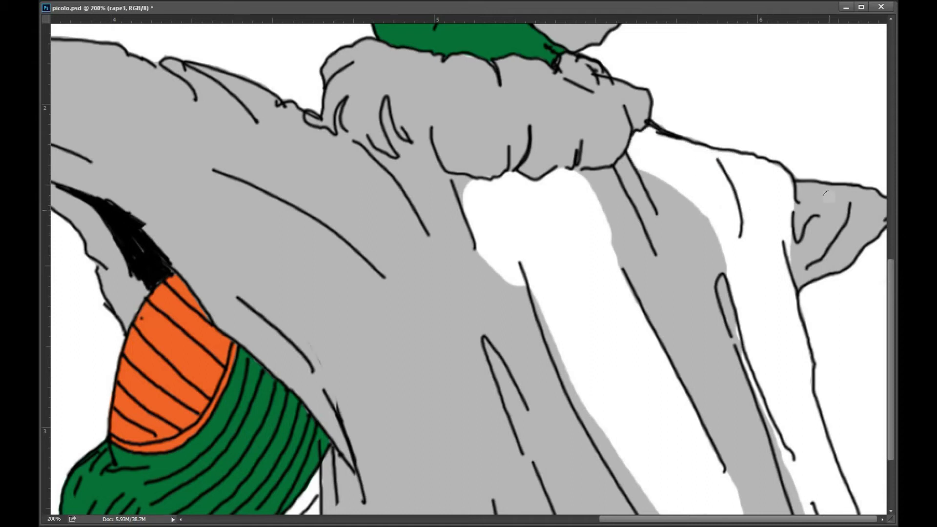
- Paint white highlights on the small far sleeve and in the narrow fold beneath the back of the collar
mouse_move(804, 263)
left_mouse_down()
mouse_move(845, 213)
mouse_move(842, 192)
mouse_move(845, 203)
mouse_move(829, 191)
mouse_move(849, 192)
mouse_move(824, 188)
mouse_move(836, 217)
mouse_move(796, 285)
mouse_move(790, 248)
mouse_move(790, 267)
mouse_move(819, 223)
left_mouse_up()
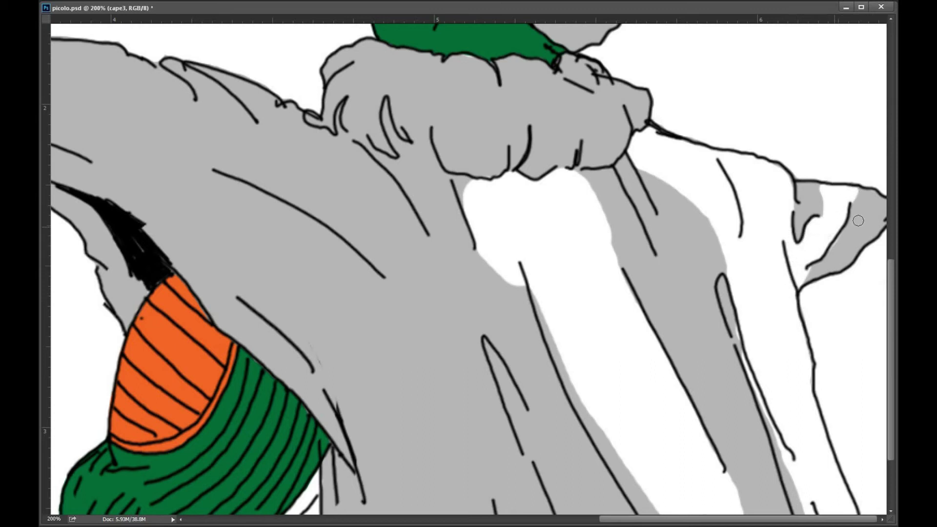
left_click_drag(624, 158, 653, 240)
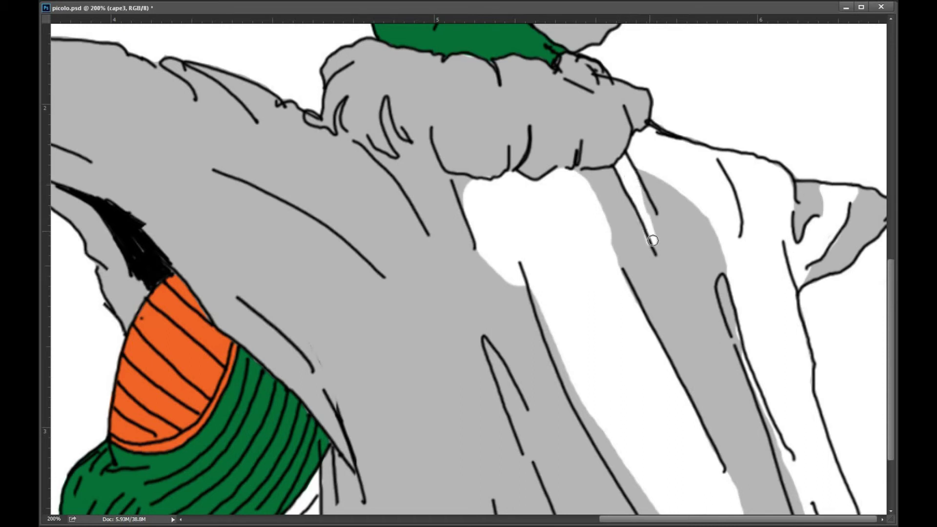
key("ctrl+z")
- Paint a wide curved white highlight across the raised arm's cape, from the black armpit shadow down toward the near side of the back
left_click_drag(208, 172, 319, 286)
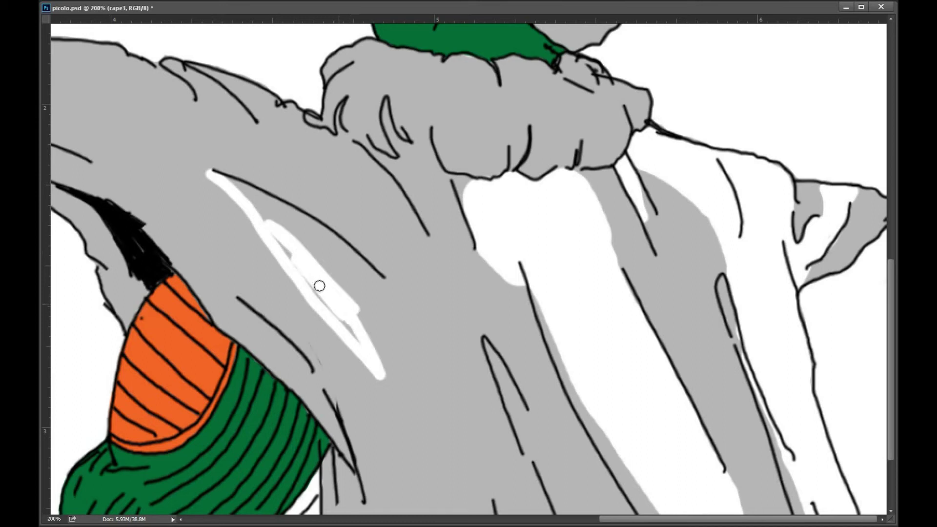
mouse_move(359, 310)
left_mouse_down()
mouse_move(234, 214)
mouse_move(375, 323)
mouse_move(309, 277)
left_mouse_up()
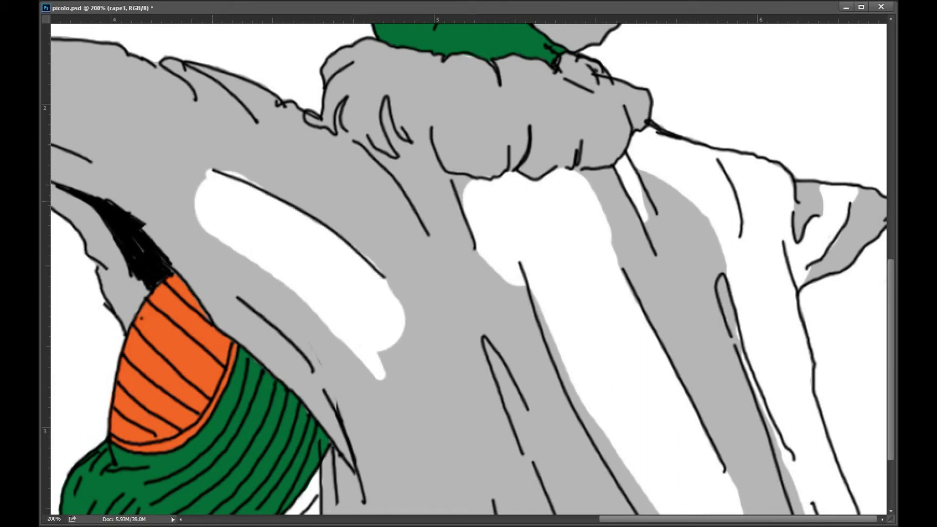
left_click_drag(205, 200, 132, 178)
mouse_move(211, 228)
left_mouse_down()
mouse_move(117, 204)
mouse_move(284, 274)
mouse_move(254, 259)
mouse_move(277, 285)
mouse_move(207, 230)
mouse_move(272, 306)
mouse_move(182, 220)
left_mouse_up()
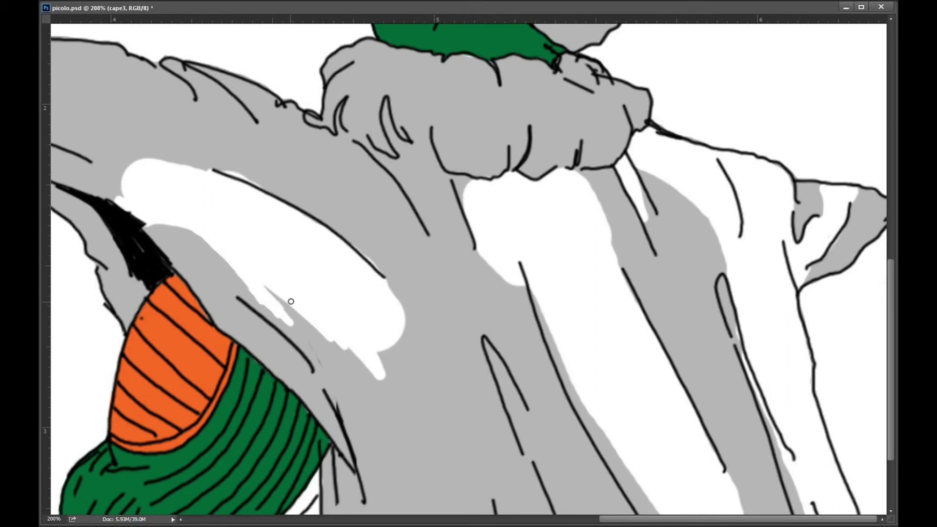
mouse_move(277, 292)
left_mouse_down()
mouse_move(264, 279)
mouse_move(317, 341)
mouse_move(243, 272)
mouse_move(346, 342)
mouse_move(379, 318)
mouse_move(416, 391)
mouse_move(415, 493)
mouse_move(327, 357)
mouse_move(374, 491)
mouse_move(468, 512)
mouse_move(483, 468)
left_mouse_up()
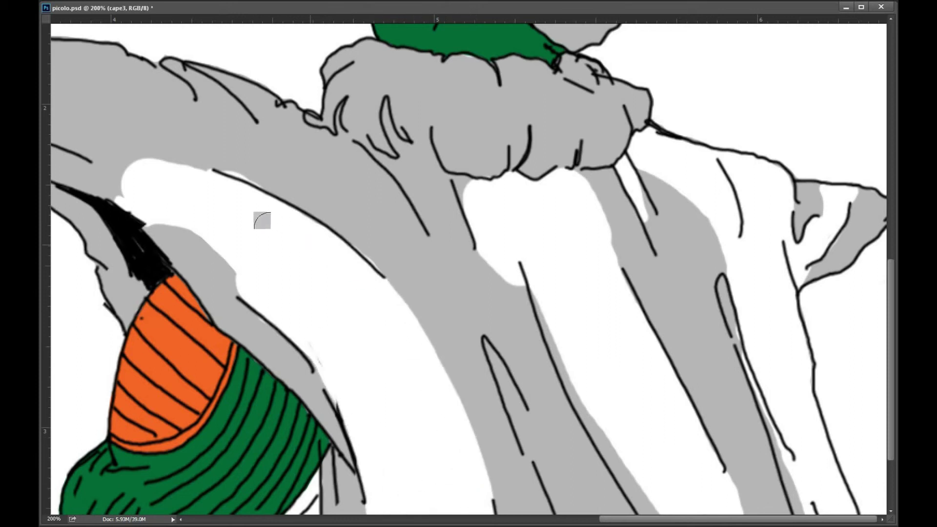
mouse_move(240, 202)
left_mouse_down()
mouse_move(331, 247)
mouse_move(225, 185)
mouse_move(385, 321)
mouse_move(351, 295)
mouse_move(387, 413)
mouse_move(376, 489)
mouse_move(349, 510)
left_mouse_up()
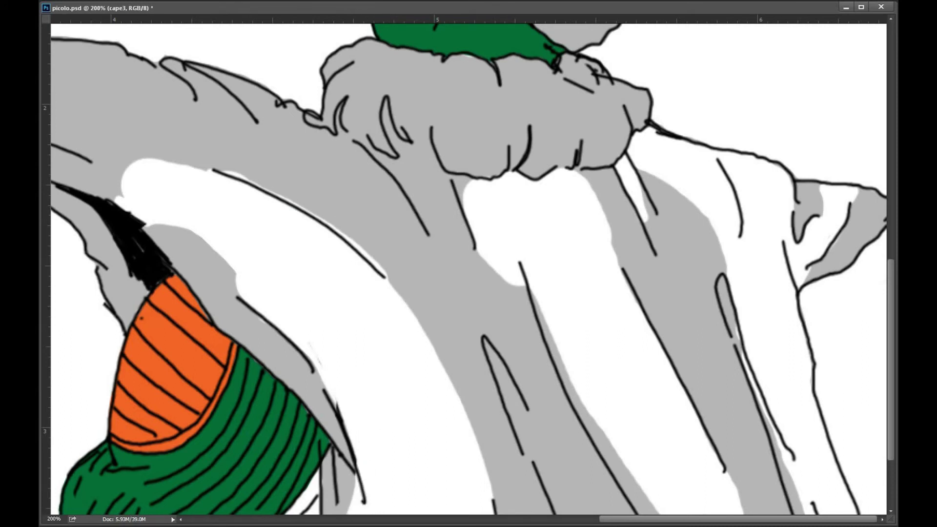
- Extend the white highlights down to the bottom of the cape on the far side, middle and near side
key("ctrl+minus")
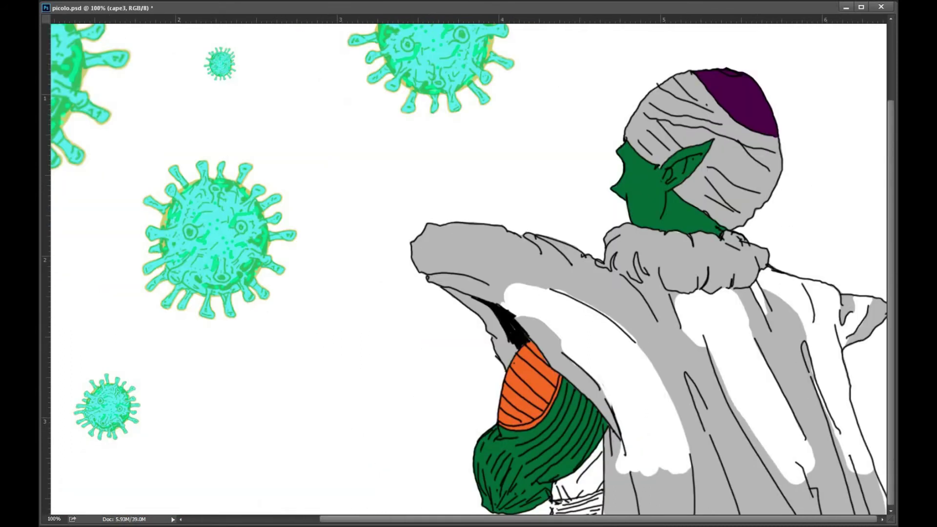
mouse_move(855, 498)
left_mouse_down()
mouse_move(868, 477)
mouse_move(878, 511)
mouse_move(867, 484)
mouse_move(867, 519)
left_mouse_up()
mouse_move(852, 446)
left_mouse_down()
mouse_move(863, 510)
mouse_move(833, 407)
left_mouse_up()
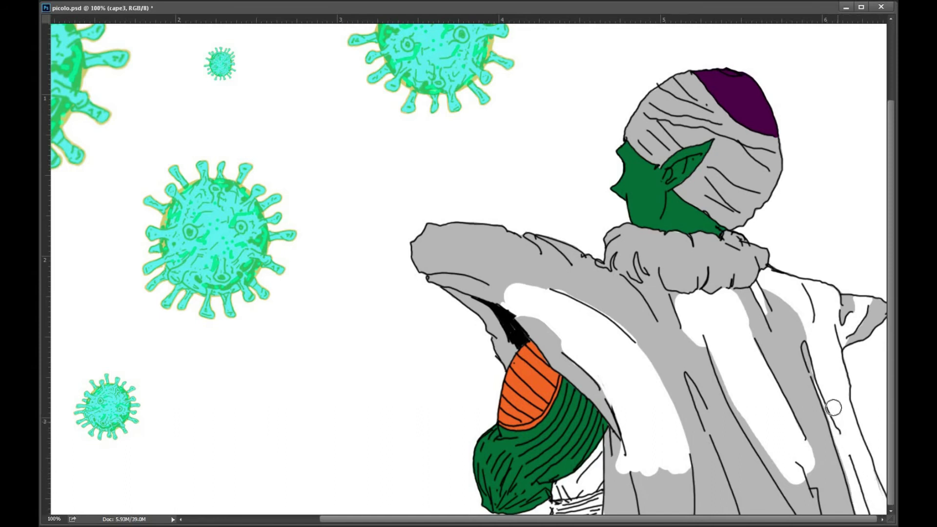
mouse_move(789, 472)
left_mouse_down()
mouse_move(807, 476)
mouse_move(822, 508)
mouse_move(801, 512)
mouse_move(721, 359)
mouse_move(771, 460)
mouse_move(793, 449)
left_mouse_up()
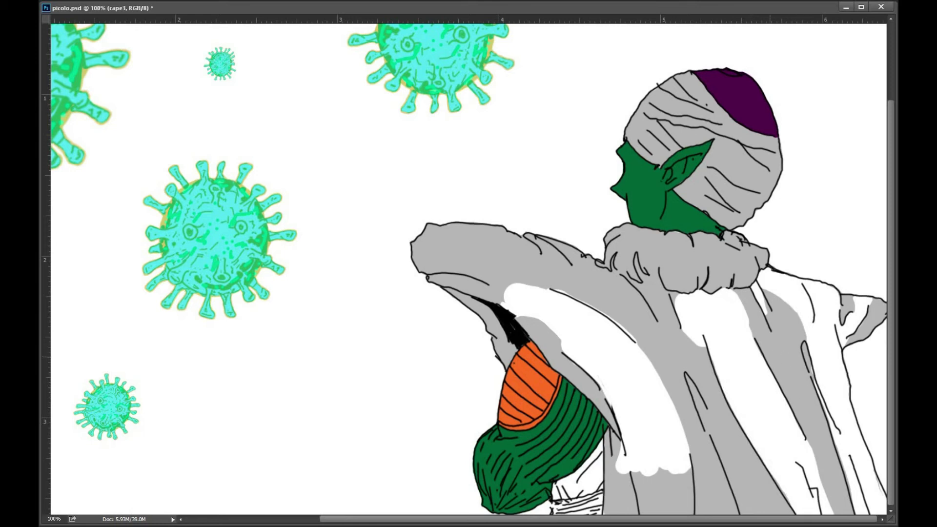
mouse_move(676, 419)
left_mouse_down()
mouse_move(662, 439)
mouse_move(654, 486)
mouse_move(671, 499)
mouse_move(675, 448)
mouse_move(681, 520)
mouse_move(639, 466)
mouse_move(647, 513)
mouse_move(633, 460)
mouse_move(617, 475)
mouse_move(618, 460)
mouse_move(616, 503)
mouse_move(614, 460)
mouse_move(618, 485)
left_mouse_up()
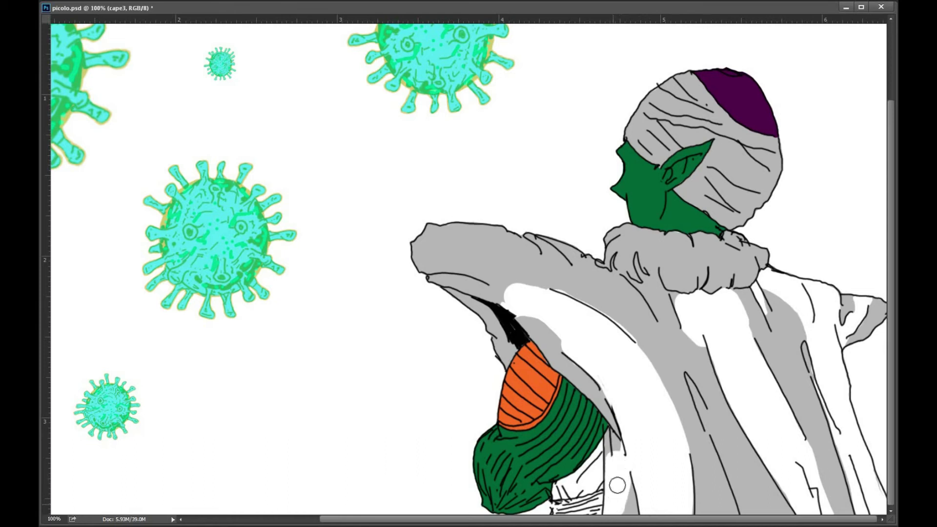
mouse_move(695, 431)
left_mouse_down()
mouse_move(678, 402)
mouse_move(696, 441)
mouse_move(690, 490)
mouse_move(667, 403)
left_mouse_up()
- Paint white highlights on the cape just below the collar and on the collar's front puffs, undoing the unwanted strokes
mouse_move(689, 325)
left_mouse_down()
mouse_move(644, 280)
mouse_move(634, 253)
mouse_move(645, 237)
mouse_move(626, 271)
mouse_move(651, 276)
mouse_move(686, 310)
left_mouse_up()
mouse_move(654, 236)
left_mouse_down()
mouse_move(636, 261)
mouse_move(649, 254)
mouse_move(646, 268)
left_mouse_up()
mouse_move(696, 240)
left_mouse_down()
mouse_move(701, 298)
mouse_move(706, 245)
mouse_move(715, 273)
mouse_move(719, 257)
mouse_move(667, 242)
mouse_move(663, 283)
mouse_move(676, 278)
mouse_move(682, 243)
mouse_move(699, 246)
mouse_move(709, 270)
mouse_move(699, 252)
mouse_move(704, 289)
mouse_move(699, 248)
mouse_move(757, 271)
mouse_move(758, 246)
left_mouse_up()
key("ctrl+alt+z")
key("ctrl+alt+z")
key("ctrl+alt+z")
key("ctrl+alt+z")
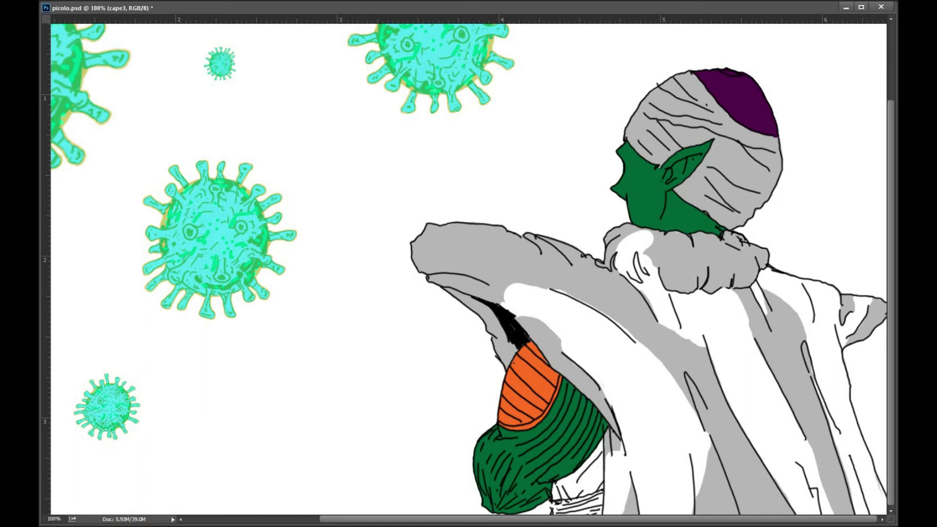
- Paint the front of the collar and the top of the raised sleeve white, using a smaller brush
mouse_move(643, 253)
left_mouse_down()
mouse_move(619, 240)
mouse_move(617, 260)
mouse_move(615, 252)
mouse_move(622, 274)
mouse_move(664, 316)
mouse_move(619, 275)
mouse_move(583, 262)
mouse_move(595, 282)
mouse_move(589, 259)
mouse_move(553, 240)
mouse_move(580, 252)
left_mouse_up()
key("bracketleft")
key("bracketleft")
key("bracketleft")
mouse_move(508, 247)
left_mouse_down()
mouse_move(532, 247)
mouse_move(484, 271)
mouse_move(491, 280)
mouse_move(417, 249)
mouse_move(420, 265)
mouse_move(468, 272)
mouse_move(425, 268)
mouse_move(439, 267)
mouse_move(424, 236)
mouse_move(470, 257)
mouse_move(455, 234)
mouse_move(471, 223)
mouse_move(509, 228)
mouse_move(472, 235)
mouse_move(482, 256)
left_mouse_up()
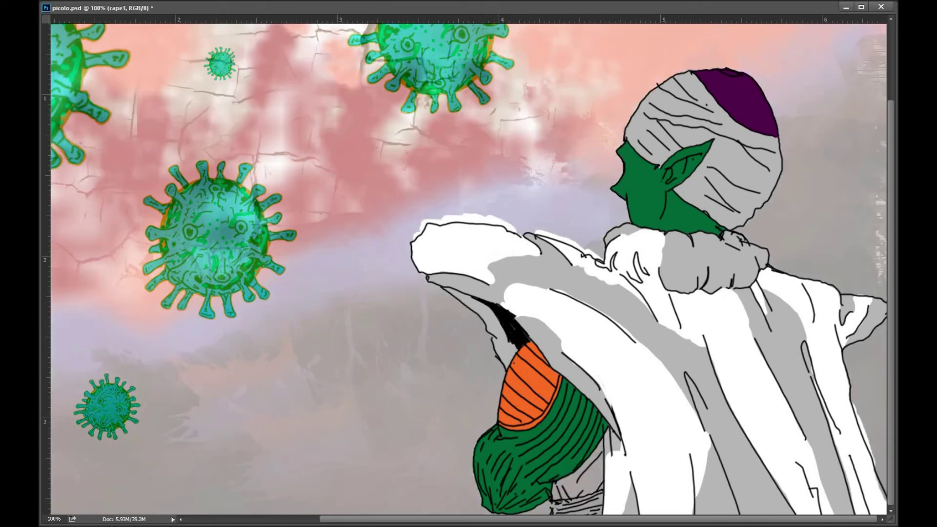
- Paint white highlights on the sleeve's underside beside the orange cuff and along the cape edge above the green arm
left_click_drag(495, 289, 506, 308)
mouse_move(512, 348)
left_mouse_down()
mouse_move(495, 344)
mouse_move(505, 363)
mouse_move(489, 344)
left_mouse_up()
left_click_drag(521, 316, 602, 379)
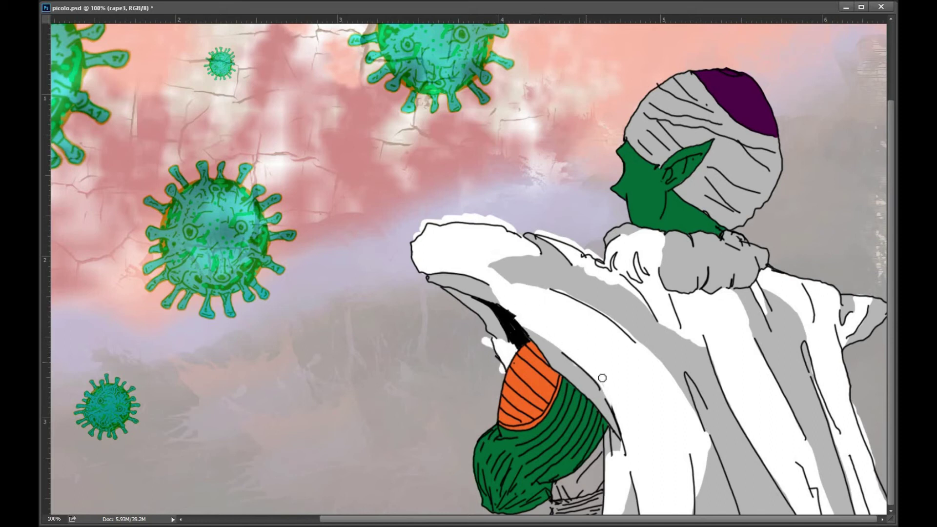
- Paint white over the grey between the folds below the collar and on the collar's middle and back puffs
mouse_move(647, 305)
left_mouse_down()
mouse_move(693, 424)
mouse_move(671, 347)
mouse_move(681, 391)
mouse_move(639, 341)
mouse_move(652, 363)
mouse_move(621, 279)
mouse_move(574, 261)
mouse_move(649, 309)
left_mouse_up()
mouse_move(697, 241)
left_mouse_down()
mouse_move(719, 266)
mouse_move(706, 286)
mouse_move(716, 251)
mouse_move(708, 236)
mouse_move(710, 284)
mouse_move(692, 280)
mouse_move(688, 244)
mouse_move(673, 234)
mouse_move(681, 240)
mouse_move(662, 244)
mouse_move(692, 250)
mouse_move(694, 281)
mouse_move(690, 273)
mouse_move(681, 286)
mouse_move(686, 270)
mouse_move(680, 286)
mouse_move(666, 242)
mouse_move(693, 298)
mouse_move(667, 263)
mouse_move(697, 307)
left_mouse_up()
mouse_move(749, 256)
left_mouse_down()
mouse_move(736, 288)
mouse_move(738, 246)
mouse_move(729, 236)
mouse_move(744, 250)
left_mouse_up()
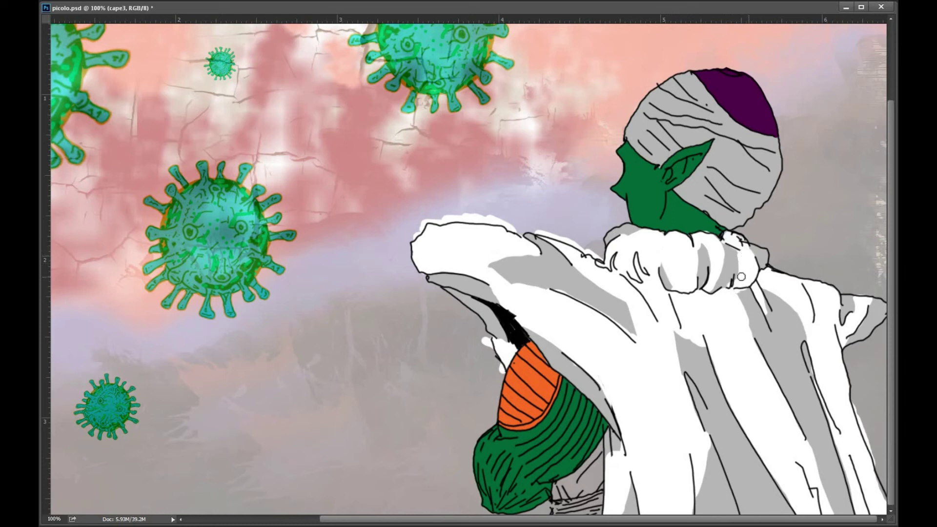
- Add white along the folds on the back and far side of the cape and cover the front part of the raised sleeve's grey patch
left_click_drag(761, 298, 771, 323)
mouse_move(811, 449)
left_mouse_down()
mouse_move(841, 507)
mouse_move(824, 453)
mouse_move(831, 389)
left_mouse_up()
left_click_drag(488, 256, 543, 288)
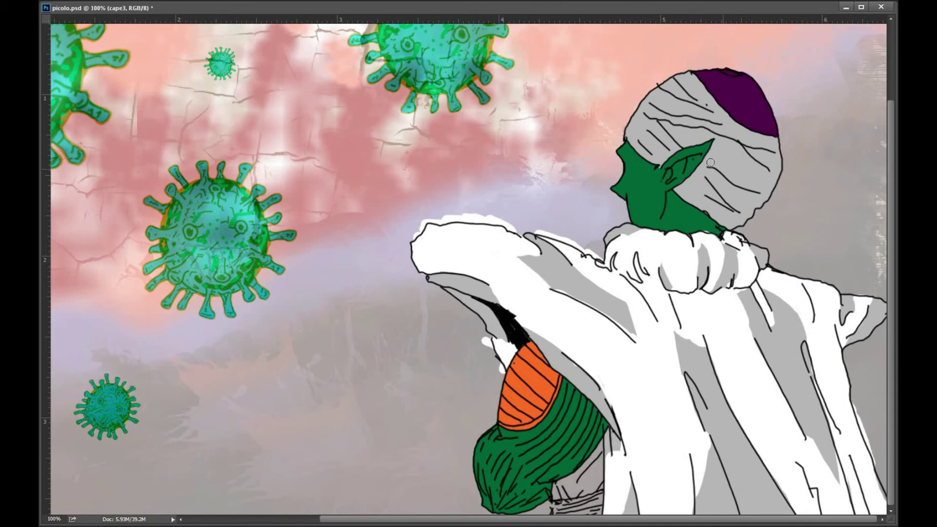
- Paint white highlights on the head wrap in front of and behind the ear, leaving grey shadows along the folds and back edge
mouse_move(686, 88)
left_mouse_down()
mouse_move(703, 97)
mouse_move(678, 79)
mouse_move(664, 97)
mouse_move(661, 88)
mouse_move(686, 74)
mouse_move(629, 138)
mouse_move(656, 99)
left_mouse_up()
mouse_move(646, 156)
left_mouse_down()
mouse_move(663, 157)
mouse_move(656, 163)
mouse_move(635, 144)
mouse_move(681, 148)
left_mouse_up()
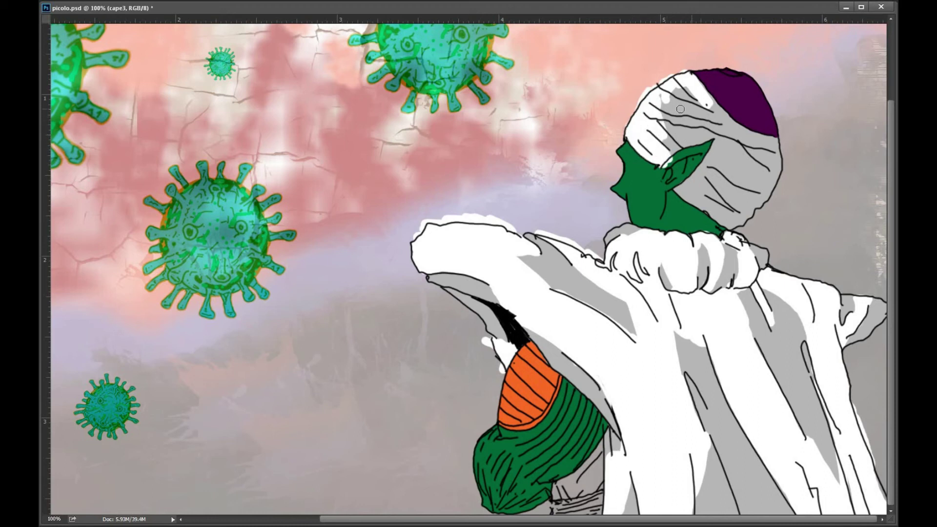
mouse_move(667, 107)
left_mouse_down()
mouse_move(713, 113)
mouse_move(705, 97)
mouse_move(739, 136)
mouse_move(674, 109)
mouse_move(716, 119)
mouse_move(746, 142)
mouse_move(735, 128)
mouse_move(758, 137)
mouse_move(729, 145)
mouse_move(724, 130)
mouse_move(731, 145)
mouse_move(711, 158)
mouse_move(742, 173)
mouse_move(725, 149)
mouse_move(756, 178)
mouse_move(719, 162)
mouse_move(755, 182)
mouse_move(743, 197)
mouse_move(718, 187)
mouse_move(719, 206)
mouse_move(693, 192)
mouse_move(723, 218)
mouse_move(760, 177)
mouse_move(722, 224)
mouse_move(699, 203)
mouse_move(722, 180)
mouse_move(680, 194)
mouse_move(702, 208)
left_mouse_up()
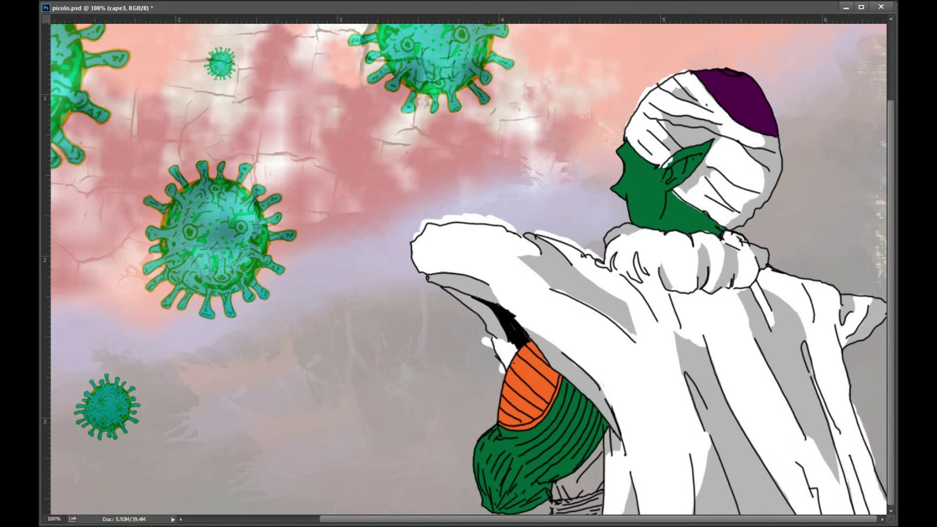
left_click_drag(683, 192, 678, 188)
left_click_drag(677, 137, 680, 139)
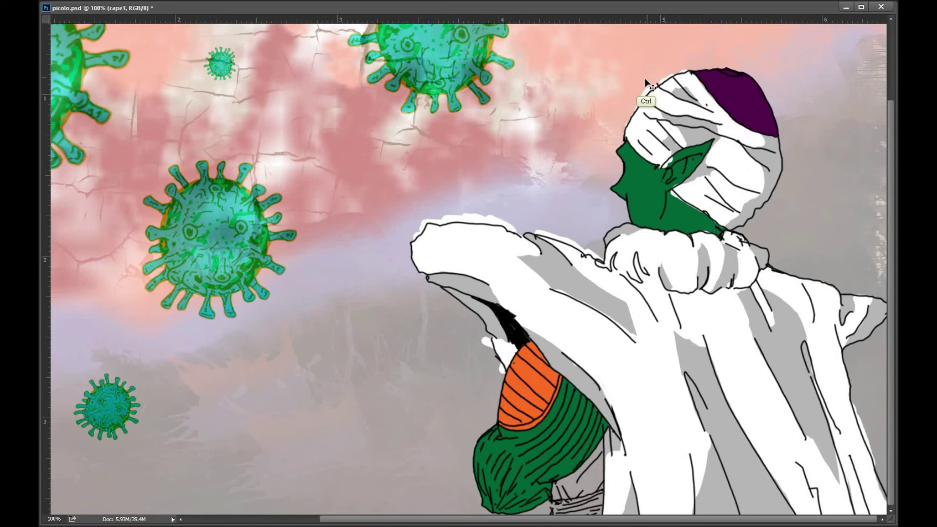
- Erase the white from the collar's back knot below the head wrap, leaving that part in grey shadow
key("ctrl+plus")
mouse_move(645, 159)
left_mouse_down()
mouse_move(494, 280)
mouse_move(297, 495)
left_mouse_up()
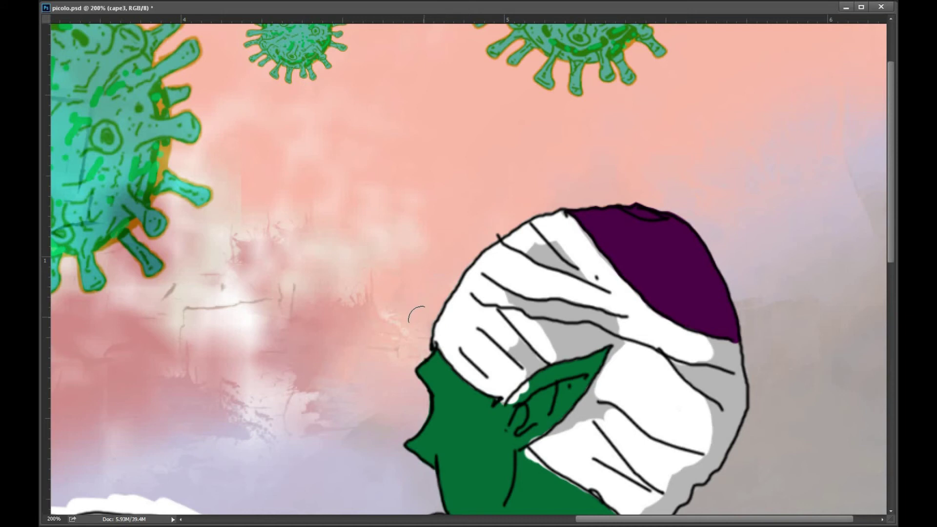
key("alt+bracketright")
key("alt+bracketright")
left_click_drag(453, 388, 397, 228)
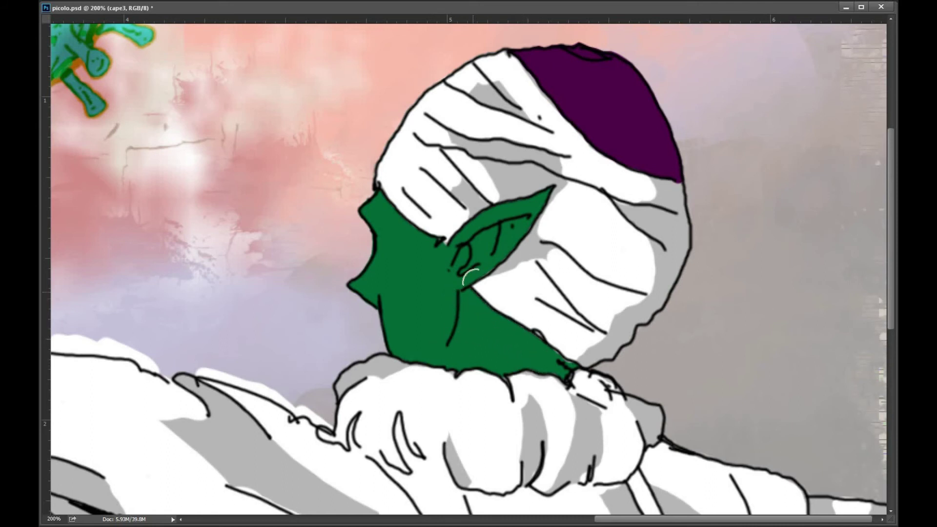
left_click_drag(578, 380, 604, 392)
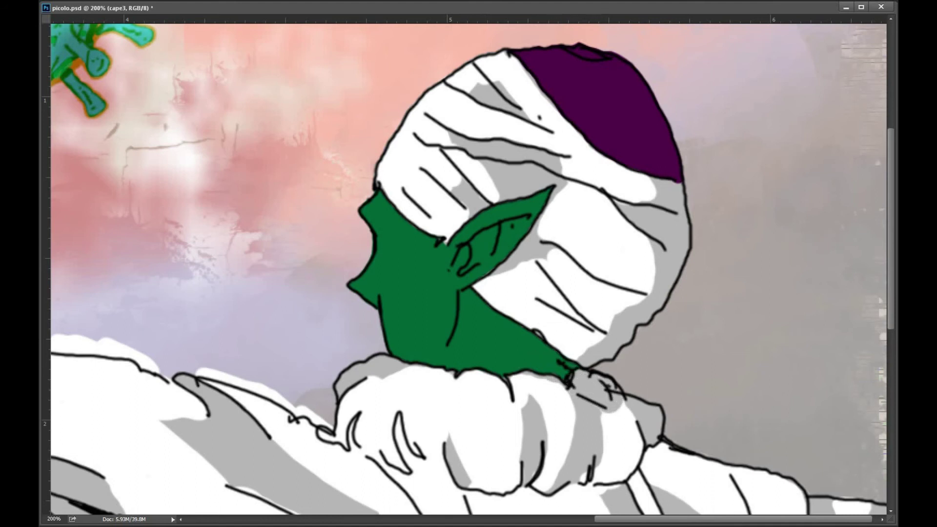
- Erase the white overspill outside the outline along the shoulder, the raised sleeve and the small patch beside the orange cuff
left_click_drag(277, 370, 318, 414)
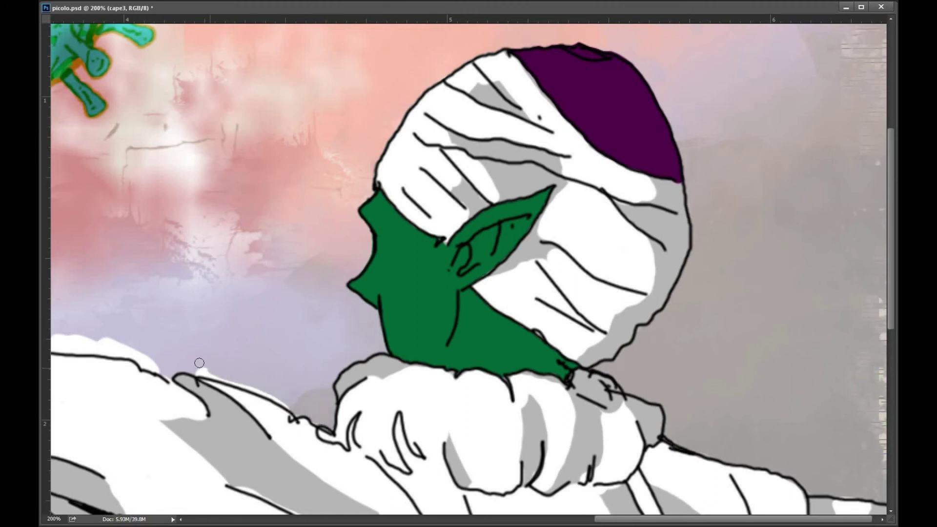
mouse_move(254, 386)
left_mouse_down()
mouse_move(273, 396)
mouse_move(425, 400)
mouse_move(324, 379)
mouse_move(206, 383)
mouse_move(185, 417)
left_mouse_up()
mouse_move(308, 384)
left_mouse_down()
mouse_move(359, 388)
mouse_move(290, 379)
mouse_move(239, 387)
left_mouse_up()
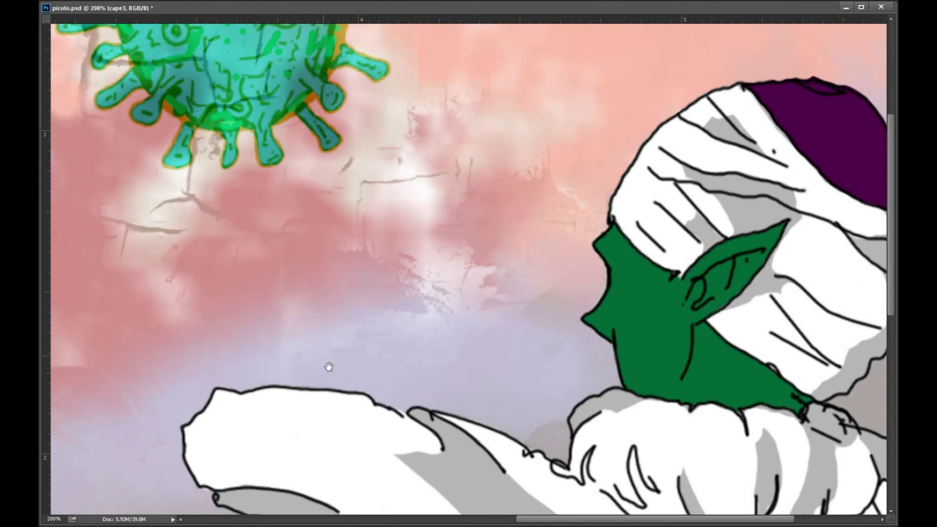
left_click_drag(328, 366, 276, 144)
mouse_move(275, 418)
left_mouse_down()
mouse_move(274, 394)
mouse_move(287, 413)
left_mouse_up()
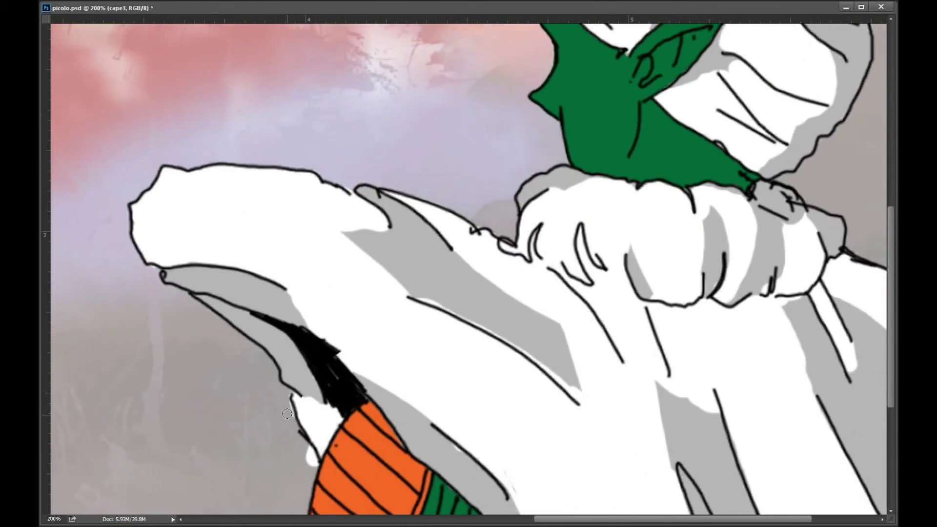
left_click_drag(305, 471, 309, 472)
- Erase white inside the collar's front creases and along the cape fold beneath them to form grey shadows
mouse_move(550, 350)
left_mouse_down()
mouse_move(578, 400)
mouse_move(559, 375)
left_mouse_up()
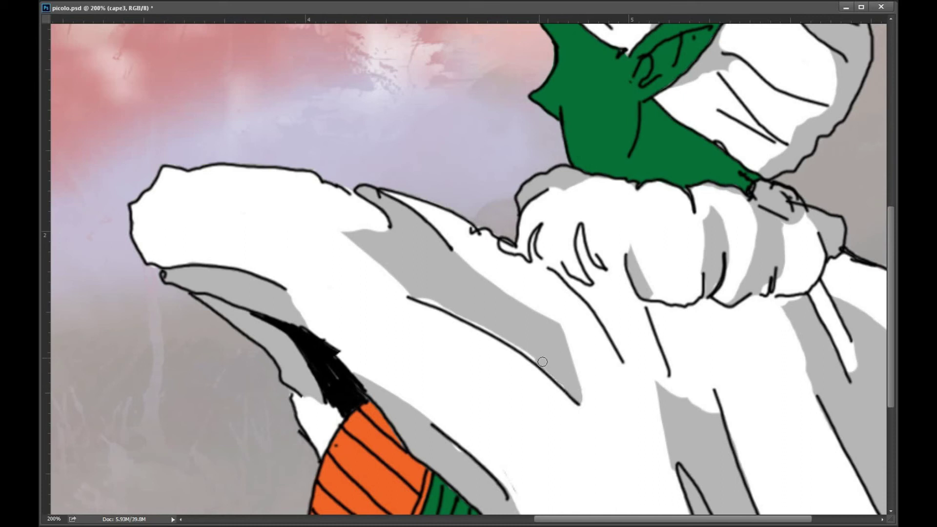
left_click_drag(421, 292, 449, 306)
mouse_move(537, 237)
left_mouse_down()
mouse_move(541, 264)
mouse_move(540, 235)
mouse_move(598, 281)
mouse_move(593, 298)
mouse_move(575, 282)
mouse_move(604, 309)
mouse_move(595, 312)
mouse_move(599, 292)
mouse_move(616, 347)
left_mouse_up()
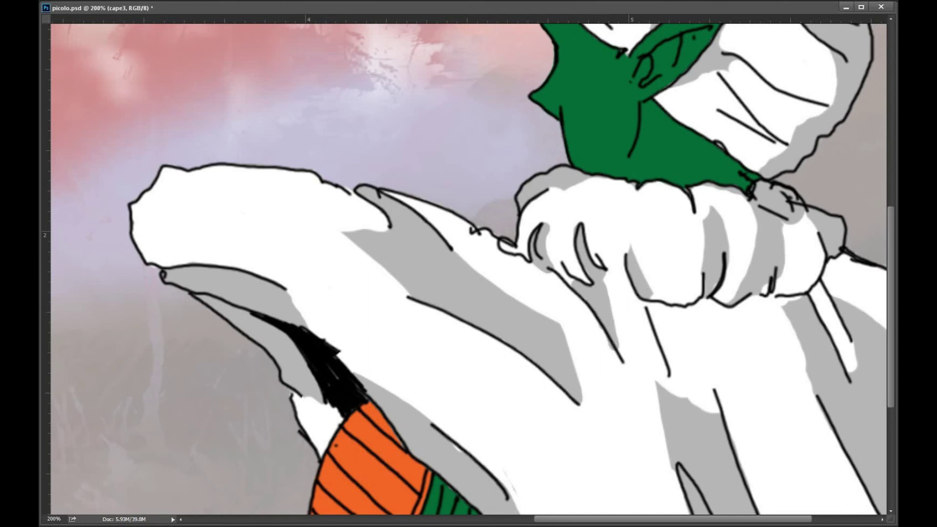
left_click_drag(388, 366, 324, 322)
left_click_drag(586, 387, 455, 314)
- Erase white along the back shoulder fold and the upper back edge of the cape, leaving grey shadow strips
mouse_move(588, 211)
left_mouse_down()
mouse_move(583, 186)
mouse_move(600, 183)
mouse_move(581, 180)
mouse_move(621, 263)
left_mouse_up()
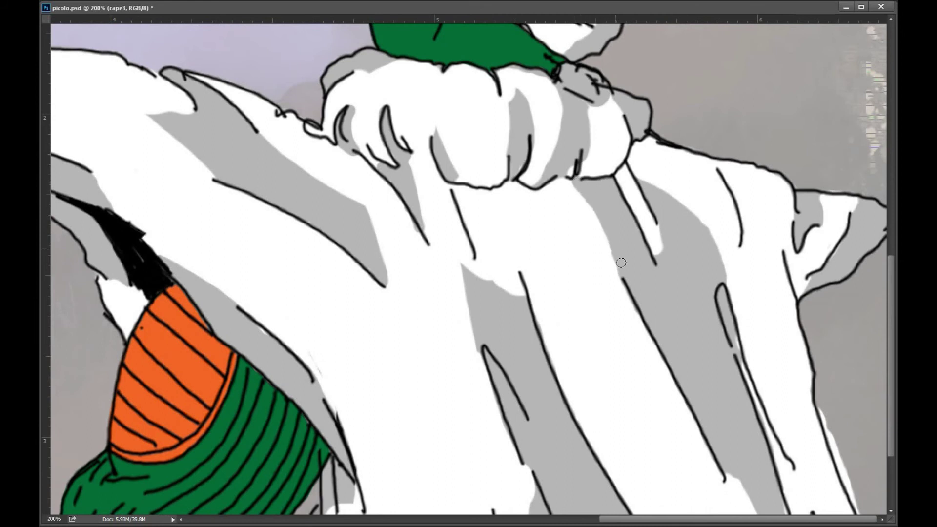
left_click_drag(665, 221, 658, 263)
mouse_move(723, 170)
left_mouse_down()
mouse_move(748, 252)
mouse_move(769, 270)
mouse_move(751, 217)
mouse_move(769, 285)
mouse_move(779, 267)
mouse_move(795, 332)
mouse_move(788, 295)
left_mouse_up()
mouse_move(827, 407)
left_mouse_down()
mouse_move(854, 503)
mouse_move(830, 456)
mouse_move(843, 488)
left_mouse_up()
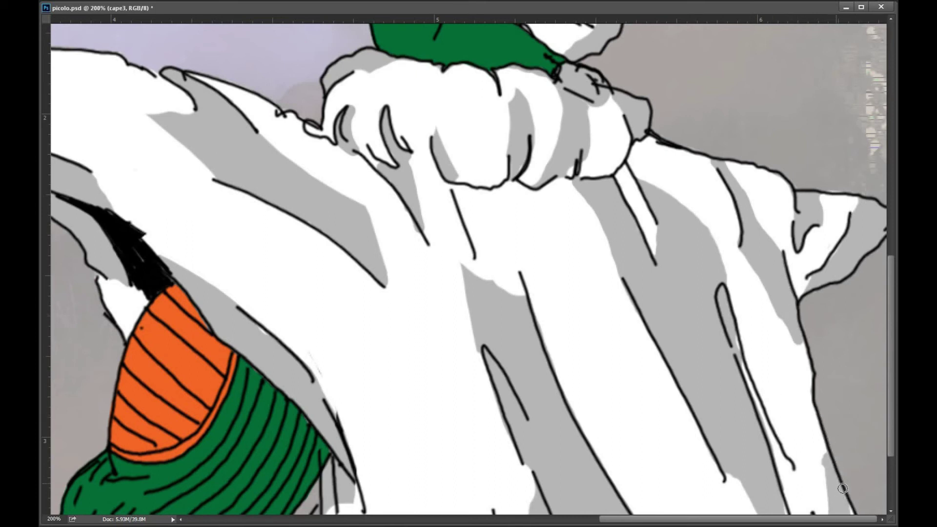
left_click_drag(827, 451, 826, 513)
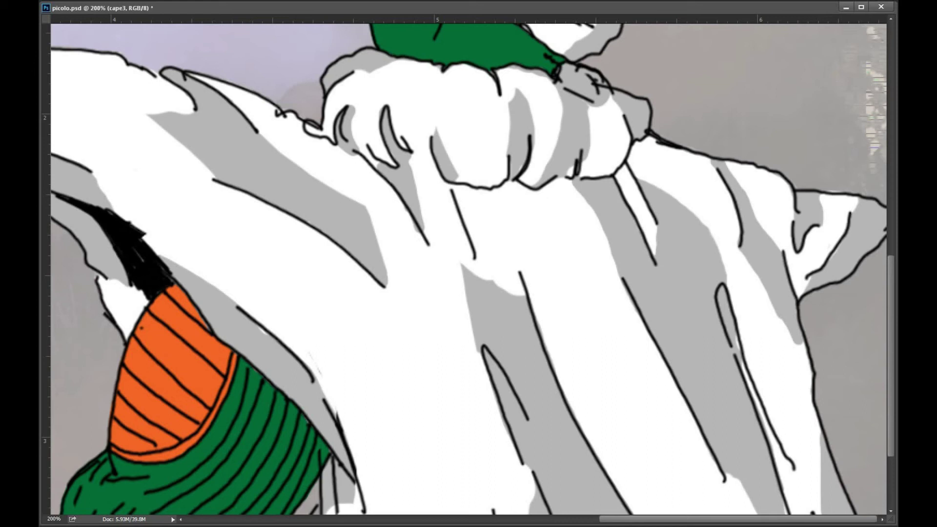
- Erase white down the cape's lower back edge and around the small angular fold to shape grey shadows
left_click_drag(457, 424, 342, 238)
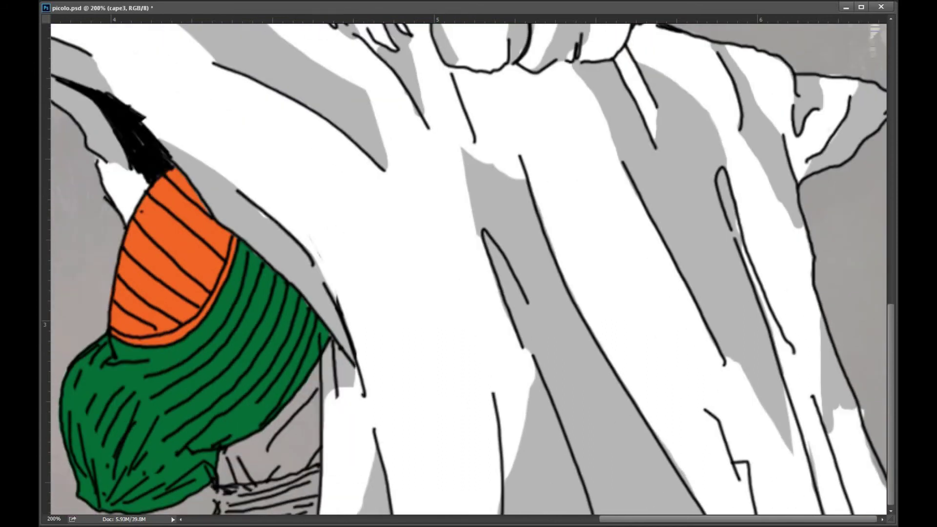
mouse_move(853, 402)
left_mouse_down()
mouse_move(831, 420)
mouse_move(849, 506)
mouse_move(852, 478)
mouse_move(863, 504)
mouse_move(872, 494)
mouse_move(870, 447)
mouse_move(883, 517)
left_mouse_up()
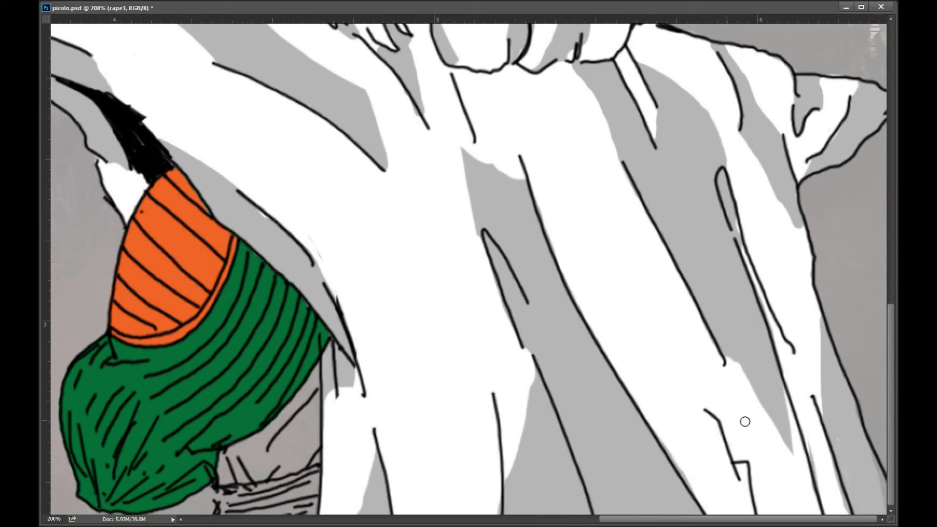
mouse_move(707, 405)
left_mouse_down()
mouse_move(759, 510)
mouse_move(760, 464)
left_mouse_up()
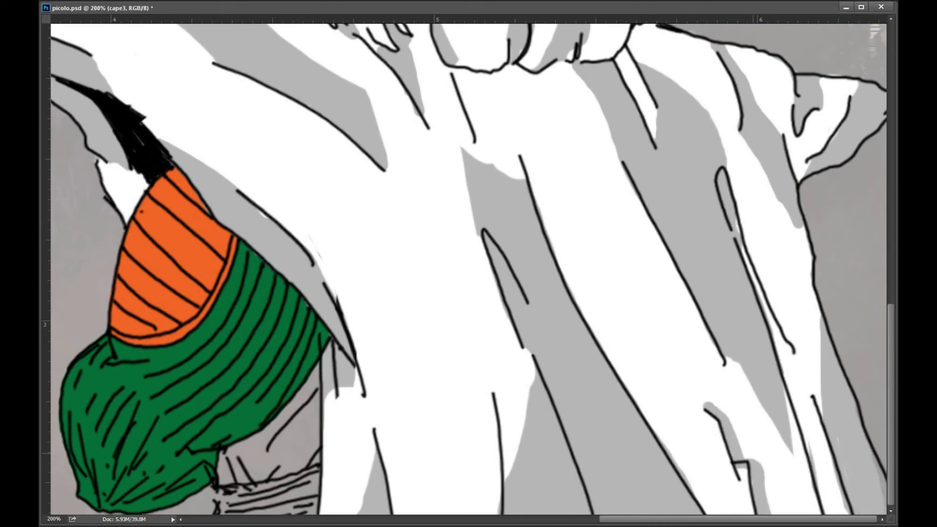
mouse_move(516, 380)
left_mouse_down()
mouse_move(536, 393)
mouse_move(531, 351)
mouse_move(540, 369)
left_mouse_up()
scroll(92, 184, "down", 6)
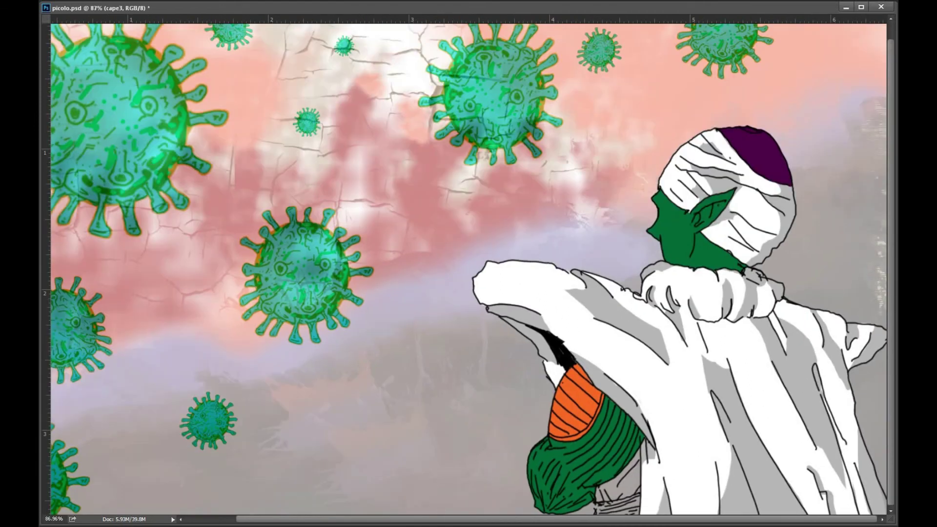
- Add a new layer named "skn shad" and set the foreground colour to dark green #023518
key("ctrl+shift+alt+n")
key("alt+]")
key("BackSpace")
type("d")
key("Return")
key("alt+]")
key("alt+[")
left_click(525, 223)
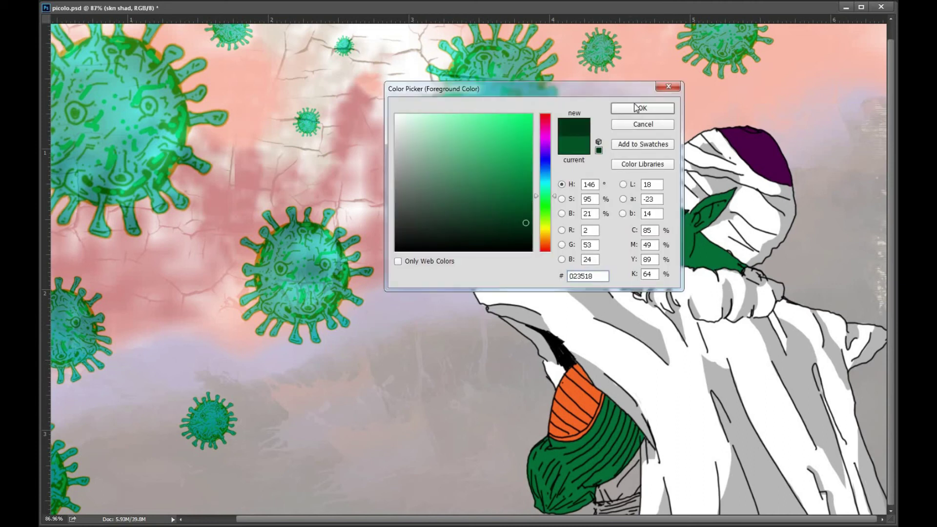
left_click(635, 104)
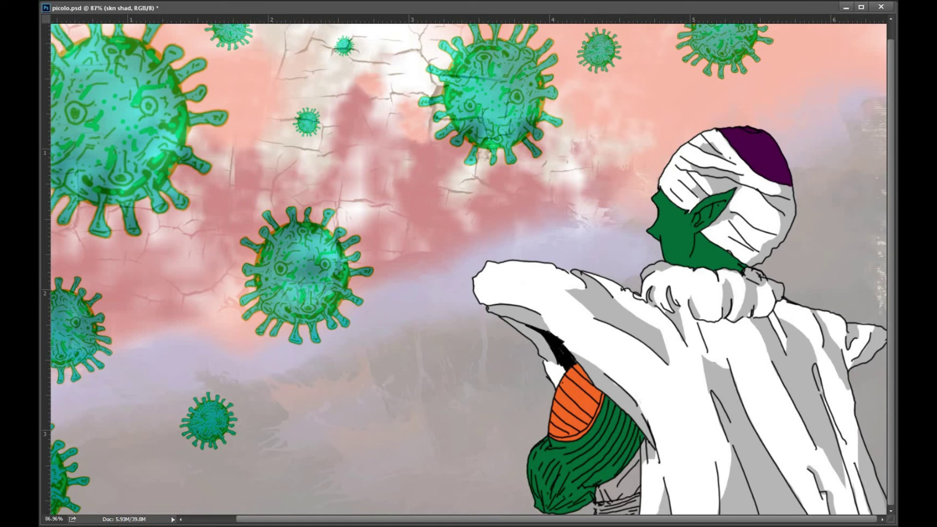
- Paint dark green shadows on the arm's underside, folds and hand, undoing the stroke along the hand's outer edge
mouse_move(623, 464)
left_mouse_down()
mouse_move(642, 437)
mouse_move(631, 440)
mouse_move(635, 430)
mouse_move(607, 468)
mouse_move(632, 423)
mouse_move(602, 472)
mouse_move(615, 472)
mouse_move(561, 511)
mouse_move(594, 486)
mouse_move(571, 509)
left_mouse_up()
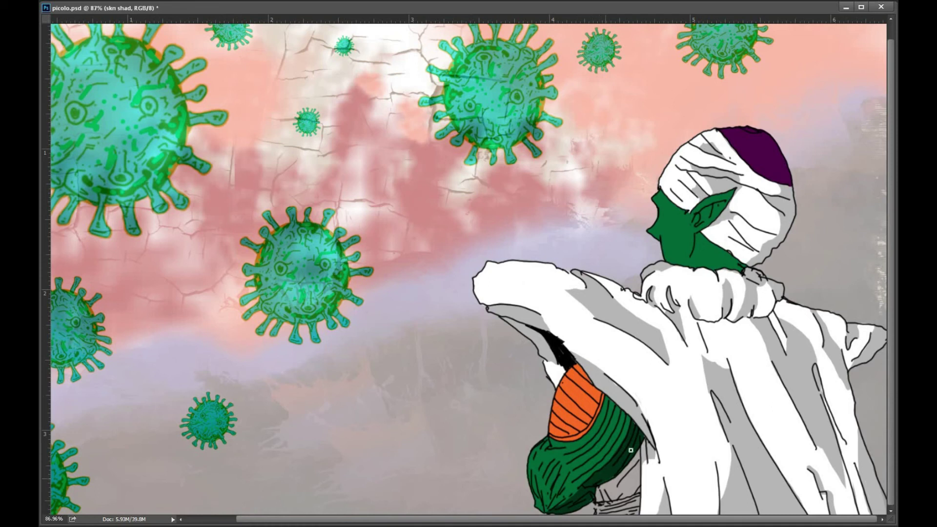
mouse_move(634, 424)
left_mouse_down()
mouse_move(616, 451)
mouse_move(627, 414)
mouse_move(587, 482)
mouse_move(538, 507)
mouse_move(550, 506)
left_mouse_up()
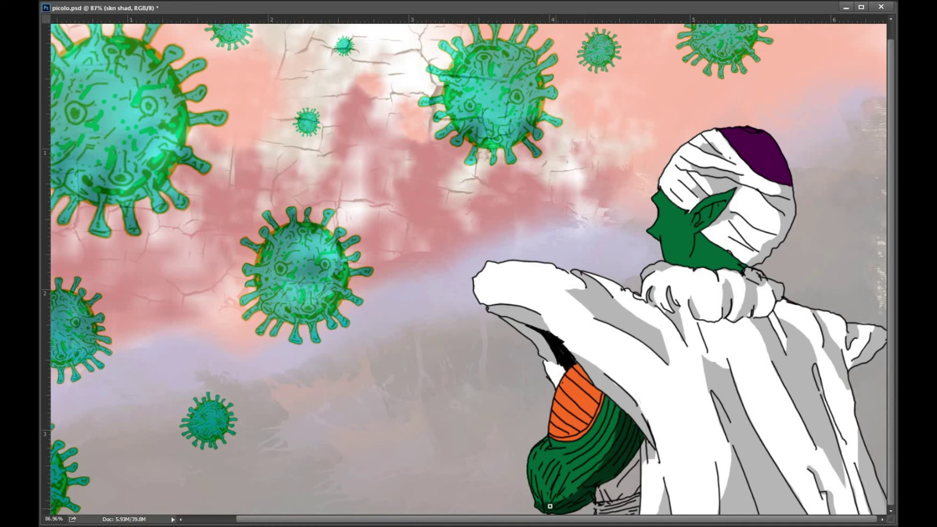
left_click_drag(548, 446, 527, 479)
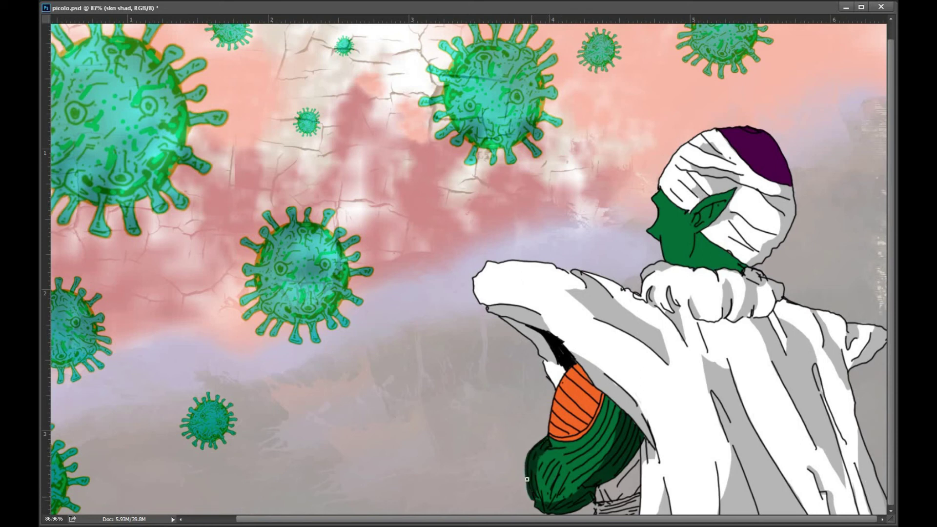
key("ctrl+z")
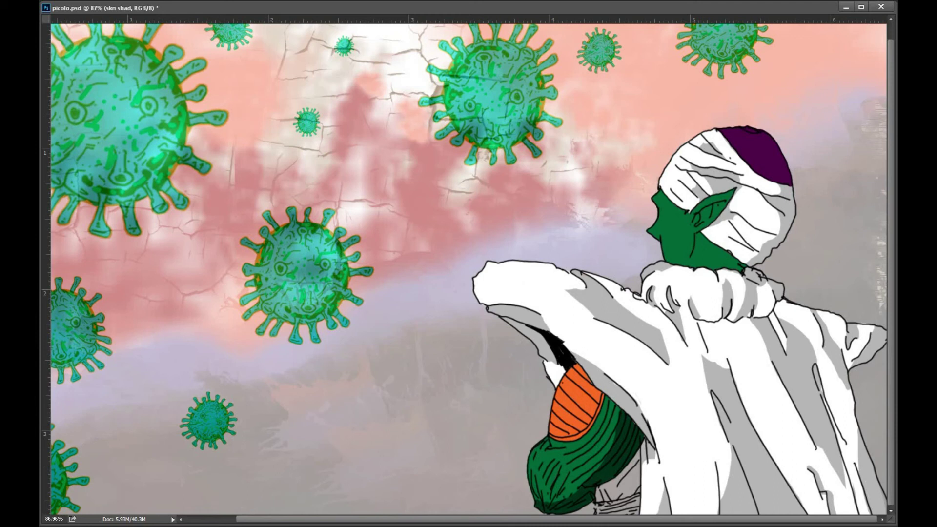
left_click_drag(546, 442, 551, 455)
mouse_move(609, 403)
left_mouse_down()
mouse_move(603, 431)
mouse_move(569, 483)
mouse_move(570, 467)
mouse_move(560, 476)
mouse_move(571, 468)
left_mouse_up()
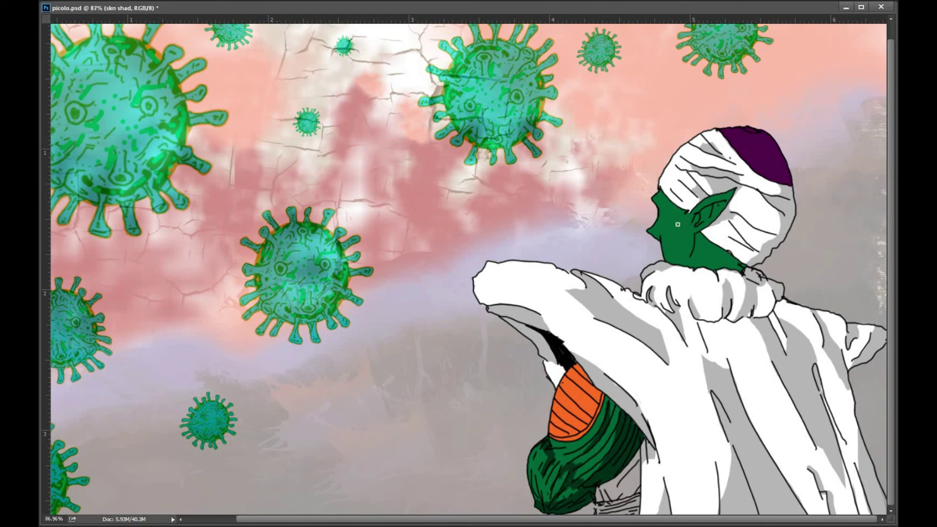
- Paint dark green shadows on the neck behind the jaw, inside the ear and along the collar edge
mouse_move(744, 272)
left_mouse_down()
mouse_move(699, 236)
mouse_move(730, 268)
mouse_move(700, 237)
mouse_move(717, 263)
left_mouse_up()
left_click_drag(696, 223, 703, 214)
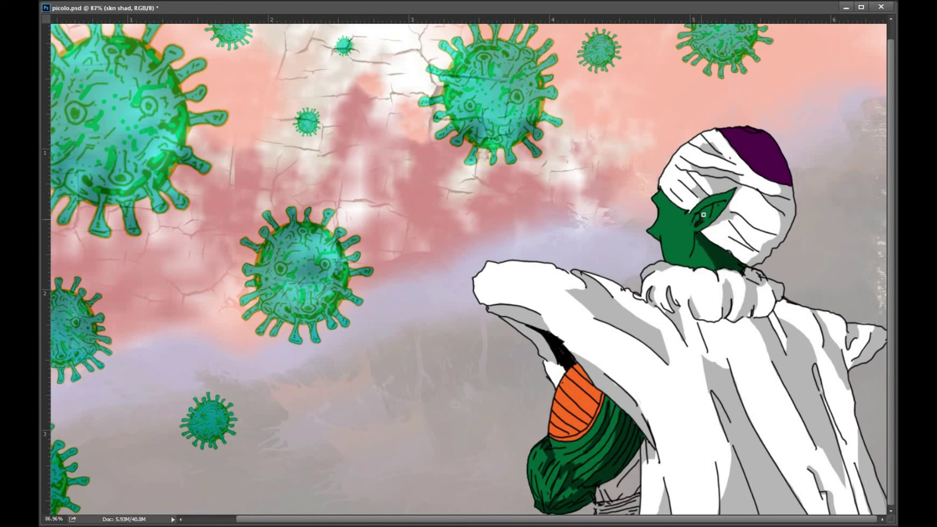
left_click_drag(682, 265, 691, 256)
- Add a new layer named "shrt" and choose dark purple #440e62 as the shirt colour
key("ctrl+shift+alt+n")
key("Escape")
key("alt+bracketleft")
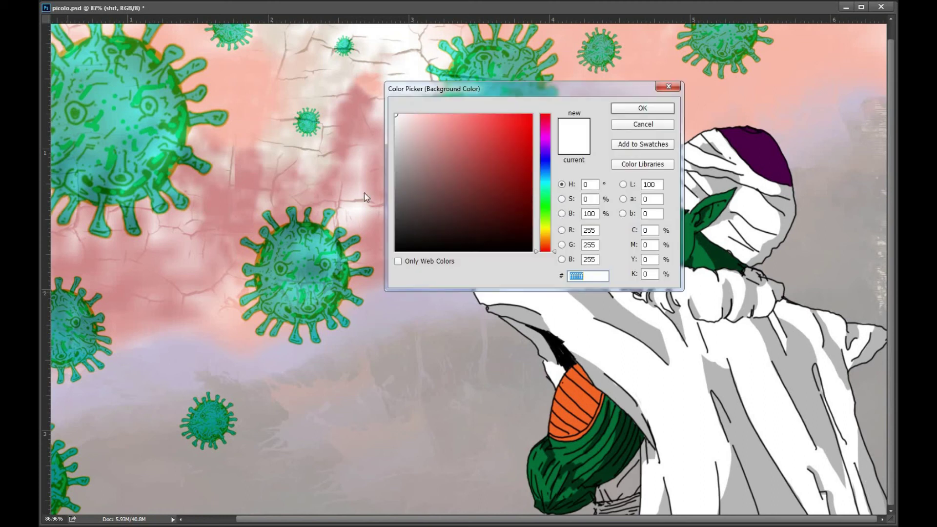
left_click(545, 139)
left_click(509, 187)
left_click(512, 165)
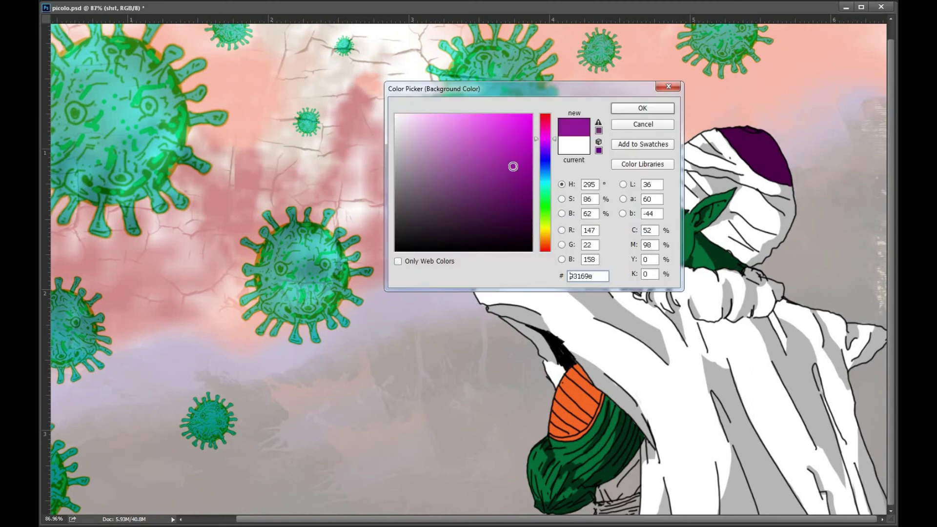
left_click(520, 128)
left_click(505, 169)
left_click(629, 108)
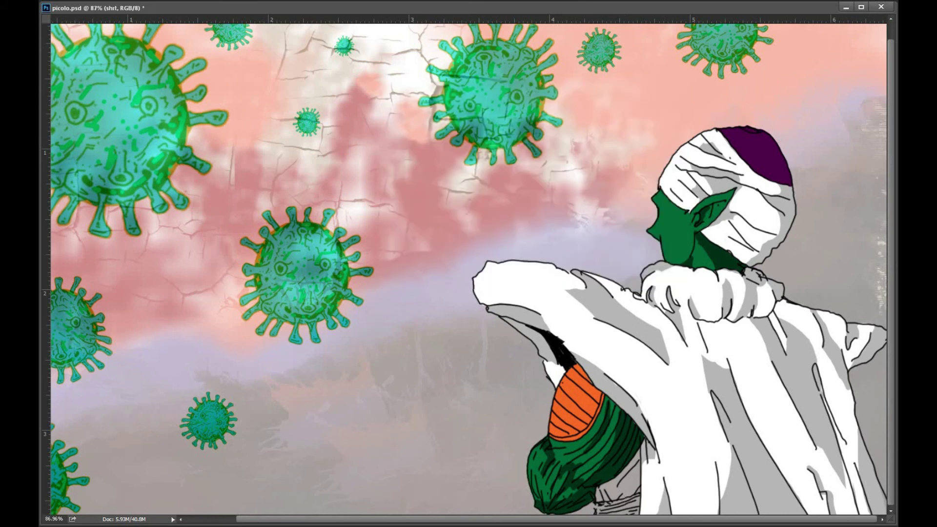
- Paint the shirt area between the green arm and the cape in dark purple
key("ctrl+plus")
key("ctrl+plus")
left_click_drag(540, 408, 47, 86)
mouse_move(352, 449)
left_mouse_down()
mouse_move(365, 413)
mouse_move(274, 482)
mouse_move(283, 479)
mouse_move(279, 450)
mouse_move(277, 470)
mouse_move(313, 443)
mouse_move(284, 453)
mouse_move(334, 416)
mouse_move(325, 426)
mouse_move(367, 368)
mouse_move(365, 399)
mouse_move(317, 445)
mouse_move(367, 387)
mouse_move(366, 438)
mouse_move(367, 381)
mouse_move(371, 463)
mouse_move(352, 438)
mouse_move(292, 468)
mouse_move(281, 458)
mouse_move(282, 479)
mouse_move(330, 466)
mouse_move(283, 465)
mouse_move(337, 467)
mouse_move(276, 479)
left_mouse_up()
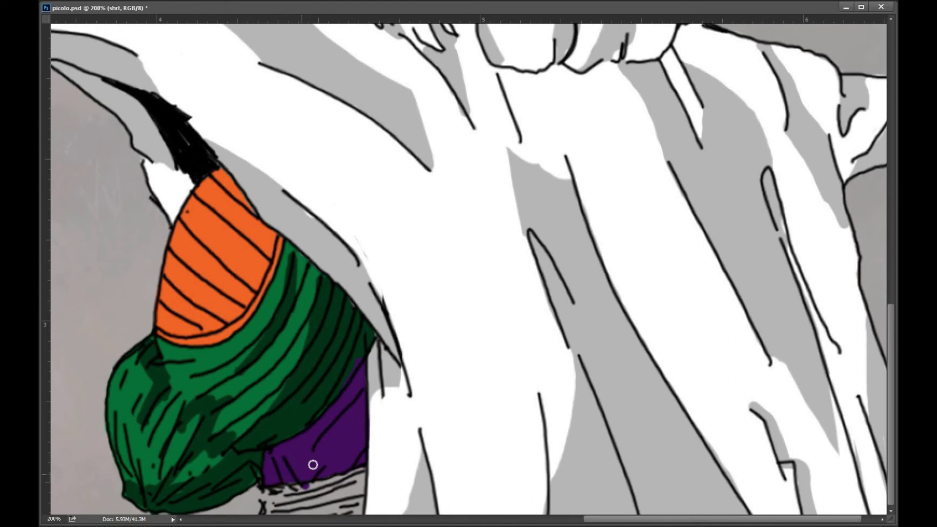
left_click_drag(357, 384, 358, 443)
- Add a new layer named "belt" and paint the lined belt below the shirt in a darker purple
key("ctrl+shift+alt+n")
key("alt+bracketright")
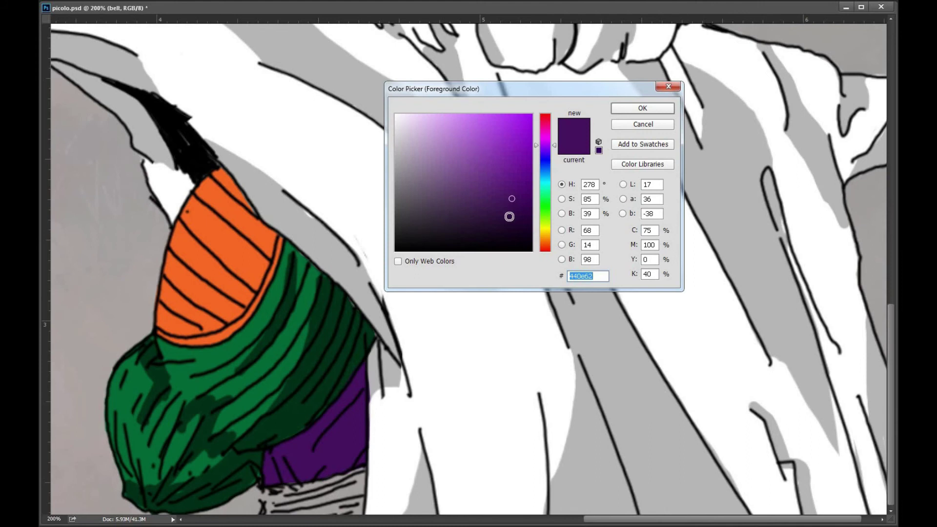
left_click(509, 217)
left_click(642, 108)
mouse_move(337, 511)
left_mouse_down()
mouse_move(363, 478)
mouse_move(358, 514)
mouse_move(349, 513)
mouse_move(358, 481)
mouse_move(345, 487)
mouse_move(354, 476)
mouse_move(325, 508)
mouse_move(354, 473)
mouse_move(330, 511)
mouse_move(362, 478)
mouse_move(317, 512)
mouse_move(321, 492)
mouse_move(270, 511)
mouse_move(269, 502)
mouse_move(305, 486)
mouse_move(269, 490)
mouse_move(299, 487)
mouse_move(276, 511)
left_mouse_up()
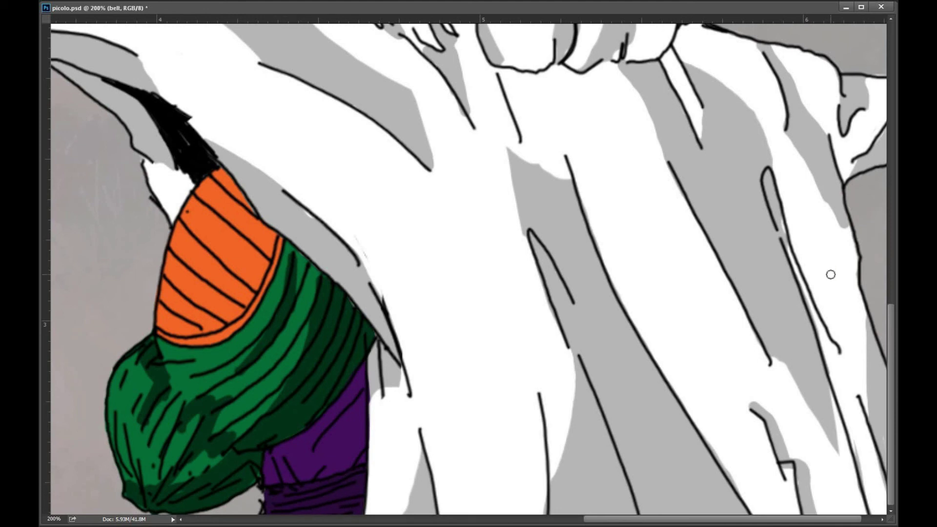
- Add a new layer named "shaddd" and paint near-black purple shadows on the shirt under the arm and beside the cape
key("ctrl+shift+alt+n")
key("Return")
left_click(510, 235)
left_click(651, 110)
mouse_move(361, 373)
left_mouse_down()
mouse_move(353, 397)
mouse_move(357, 385)
mouse_move(335, 401)
mouse_move(353, 380)
mouse_move(349, 420)
left_mouse_up()
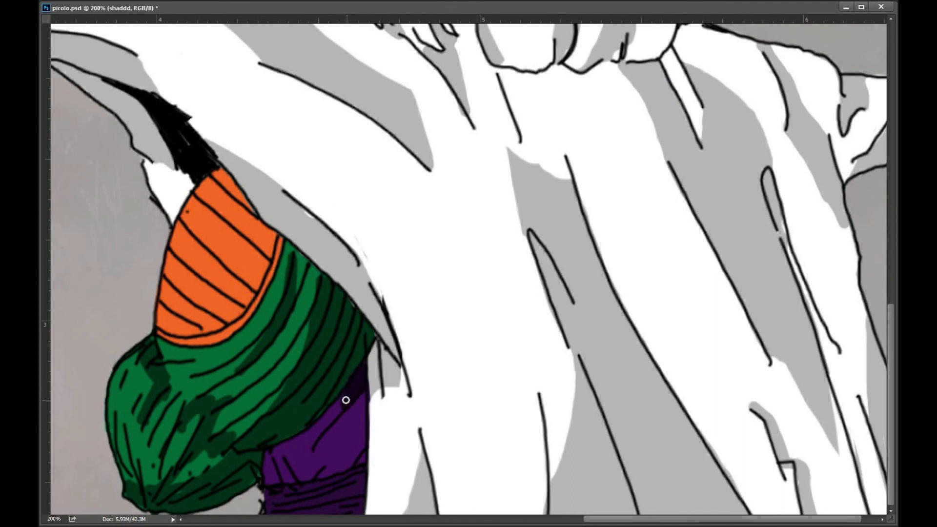
left_click_drag(360, 385, 359, 470)
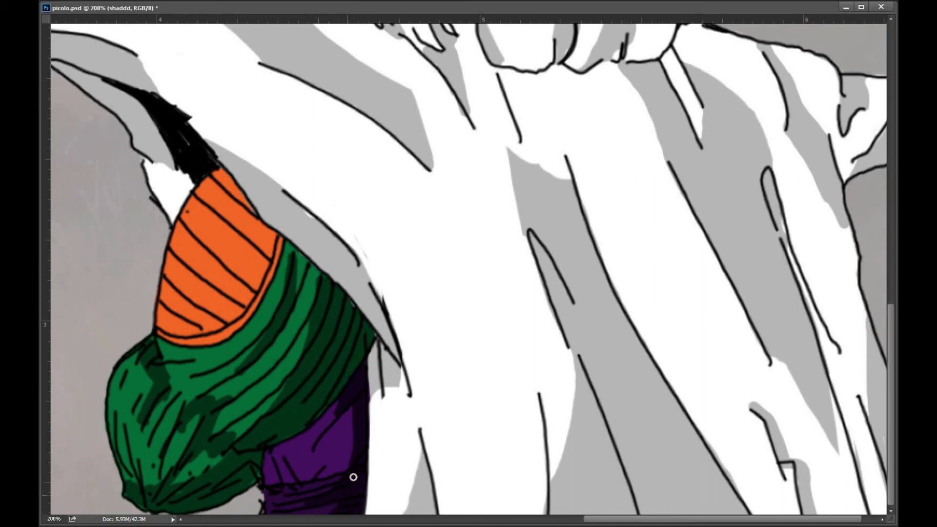
- Add near-black purple shadows along the shirt's inner folds and refine the shading near the arm and belt
mouse_move(302, 466)
left_mouse_down()
mouse_move(282, 456)
mouse_move(301, 468)
mouse_move(326, 406)
left_mouse_up()
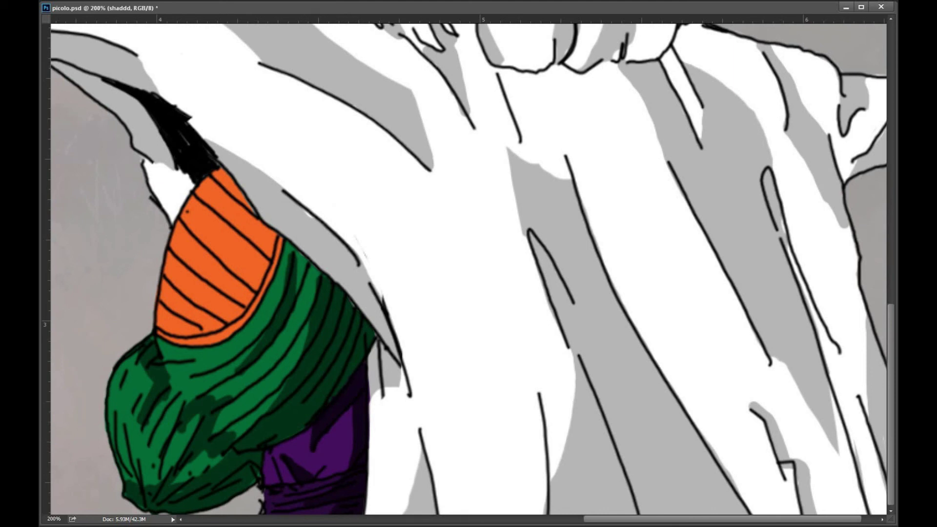
key("ctrl+plus")
left_click_drag(163, 498, 391, 376)
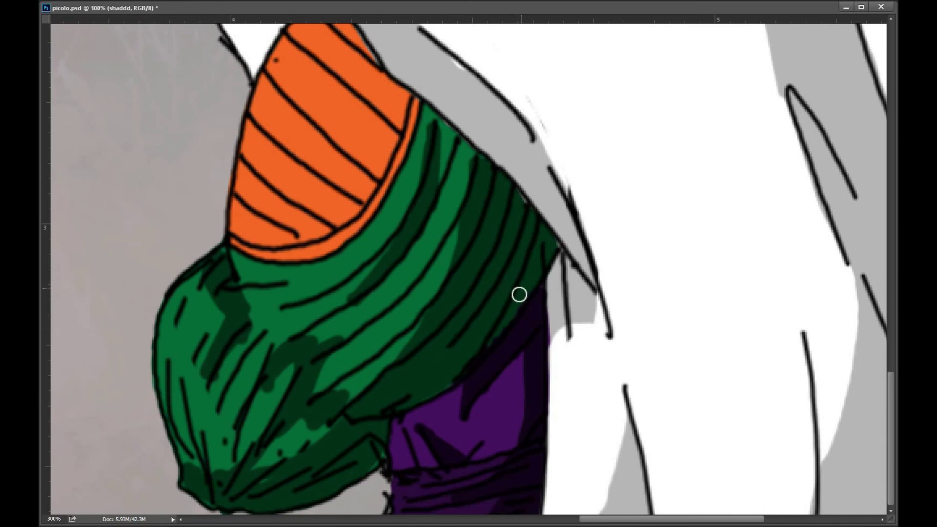
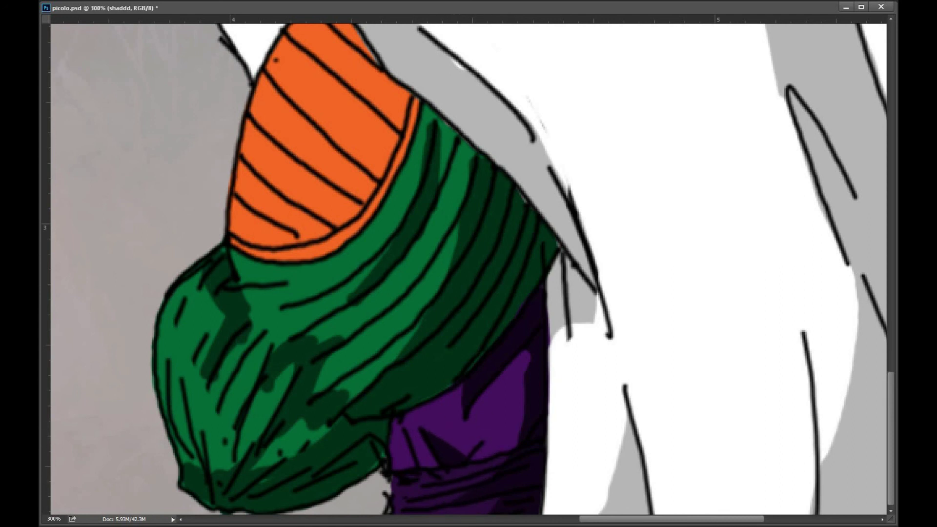
scroll(467, 269, "down", 7)
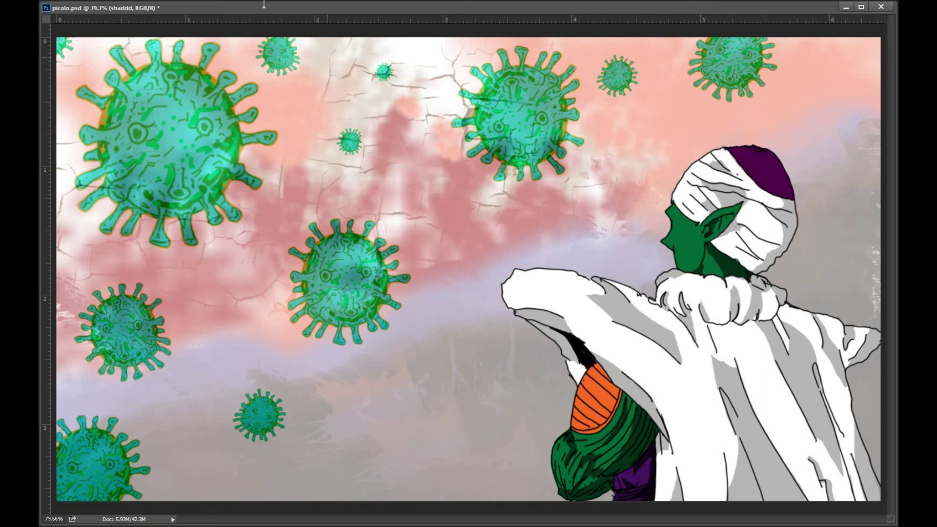
key("alt+t")
mouse_move(311, 143)
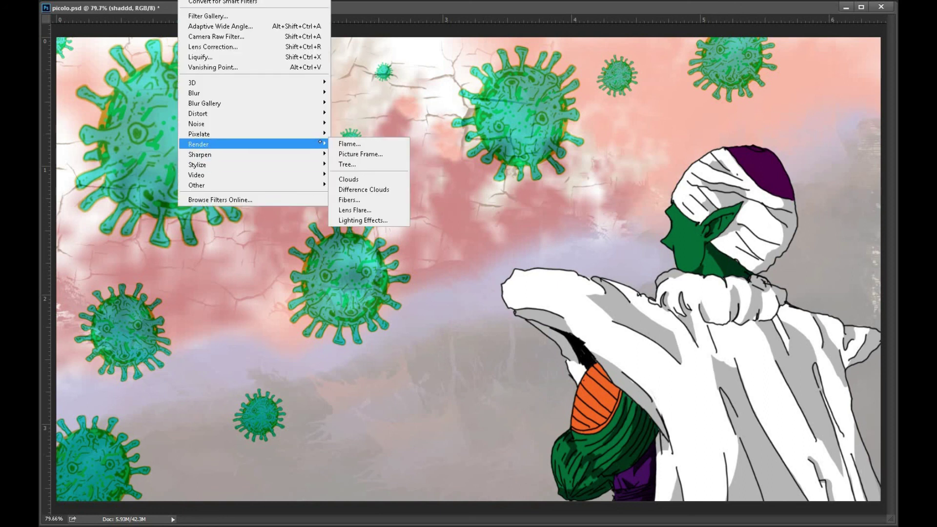
left_click(362, 211)
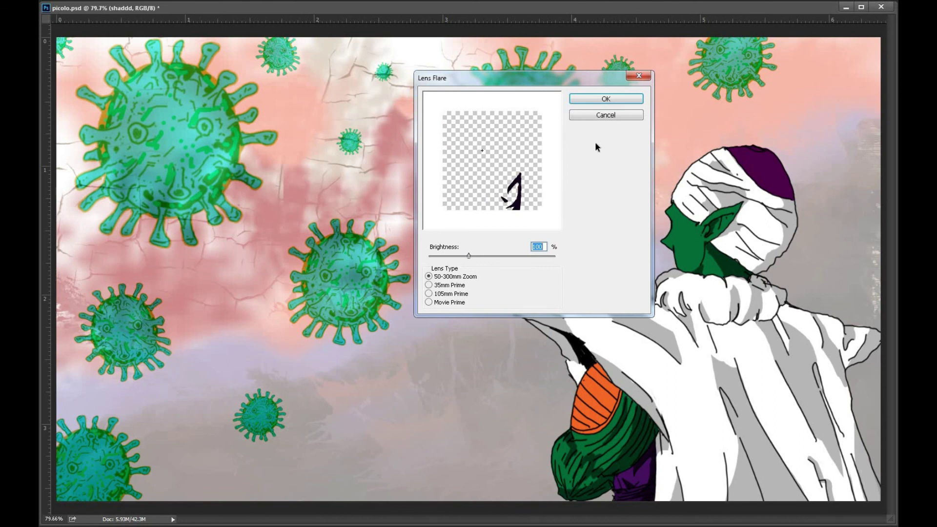
left_click(643, 77)
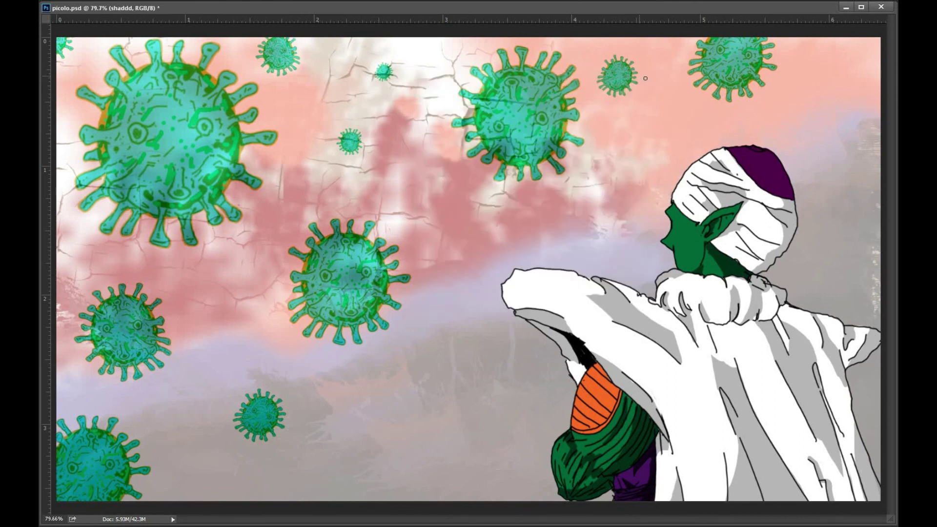
- Add a new layer named "render" and try to render a lens flare on it
key("ctrl+shift+alt+n")
key("Return")
key("alt+t")
mouse_move(313, 144)
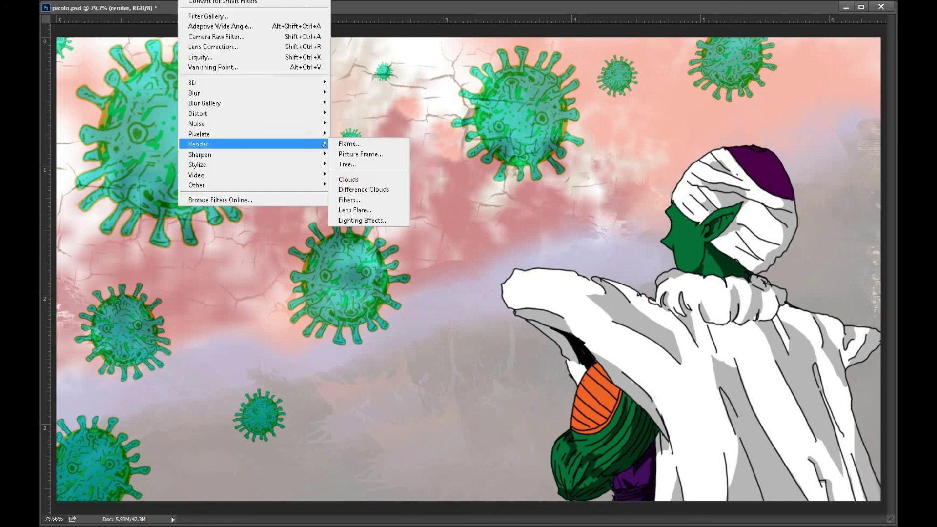
left_click(380, 210)
left_click(542, 181)
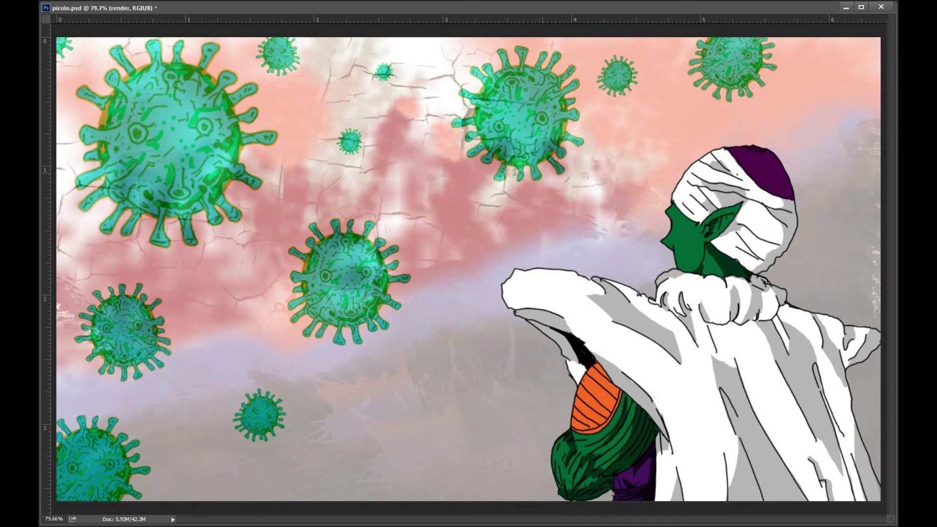
key("alt+t")
mouse_move(298, 144)
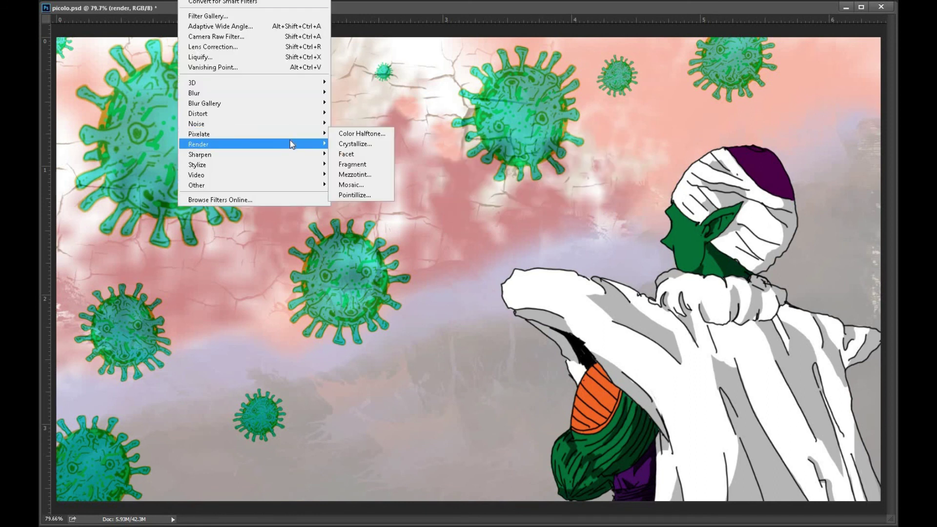
left_click(355, 210)
left_click(533, 182)
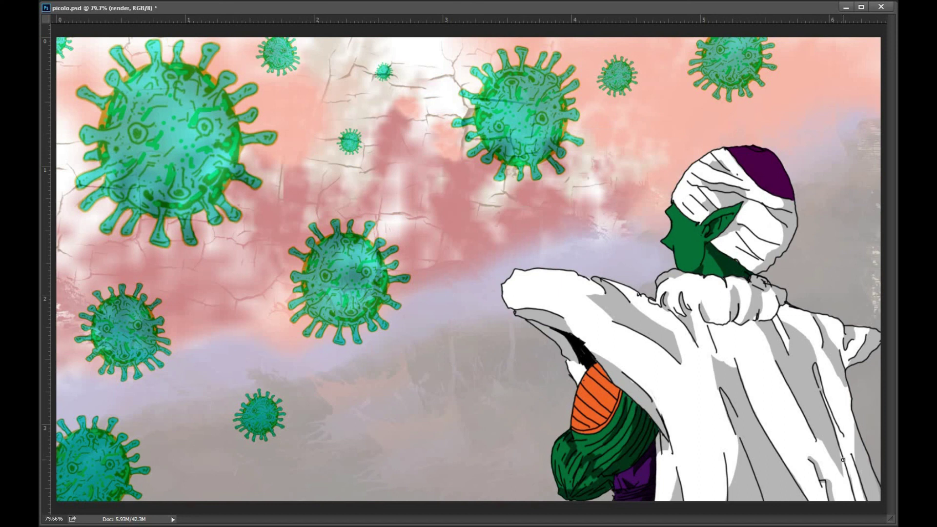
- Render a brighter 50-300mm Zoom lens flare in the upper-left sky of the "landscape" layer
key("alt+bracketleft")
key("alt+t")
mouse_move(312, 143)
left_click(373, 207)
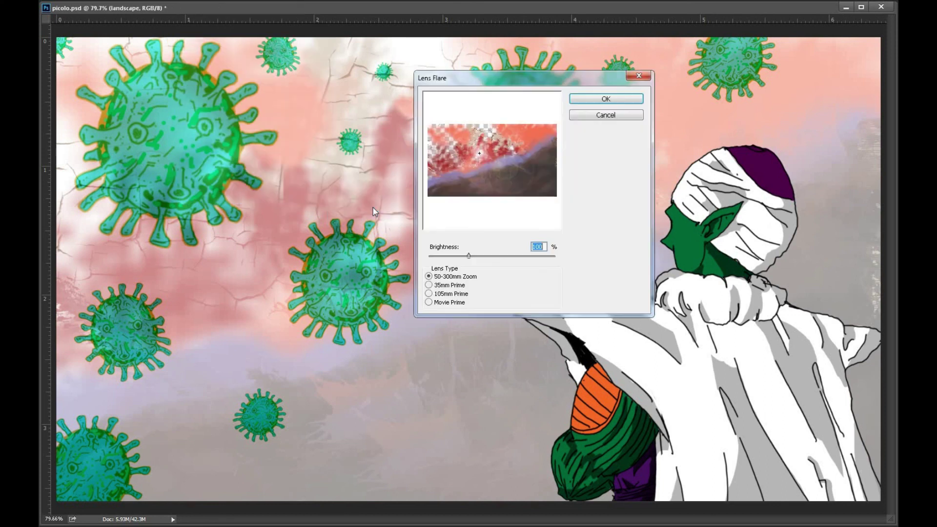
left_click_drag(479, 150, 459, 139)
left_click_drag(468, 255, 493, 256)
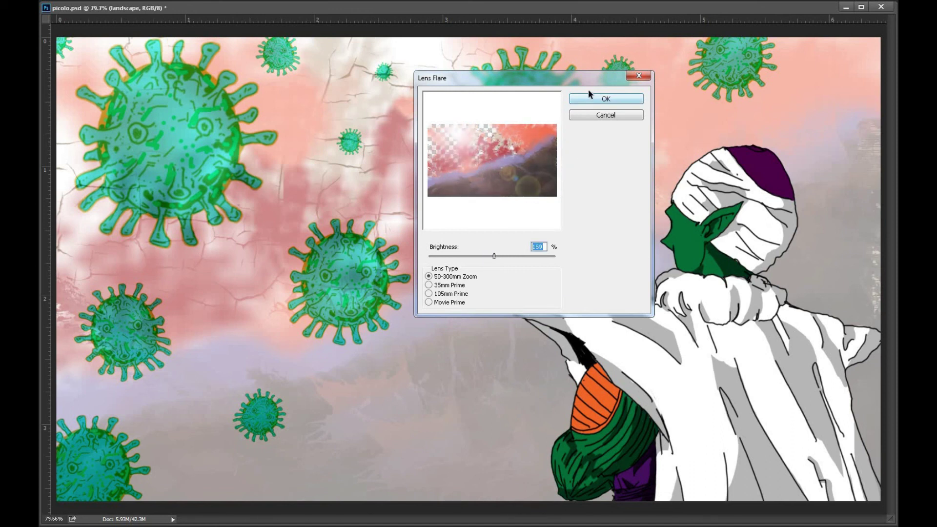
left_click(600, 98)
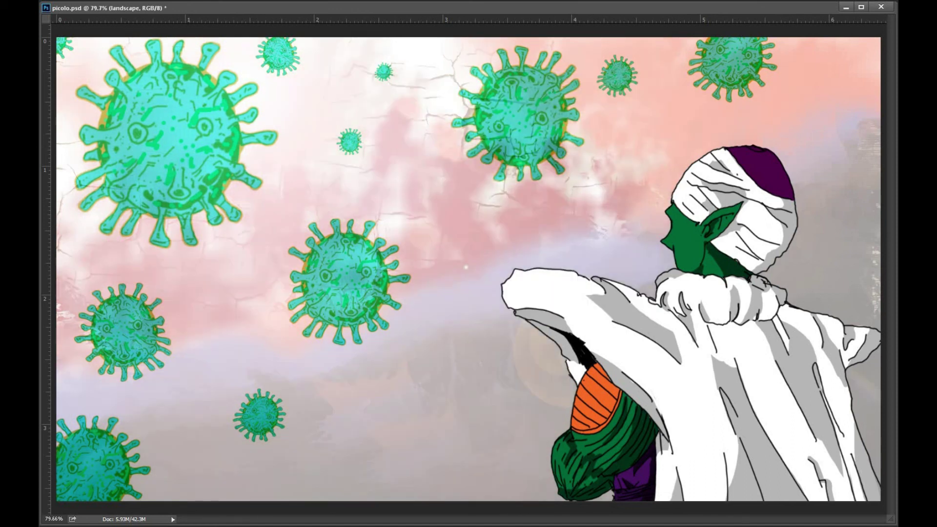
- Raise the "landscape" layer to 100% opacity and undo its lens flare
key("0")
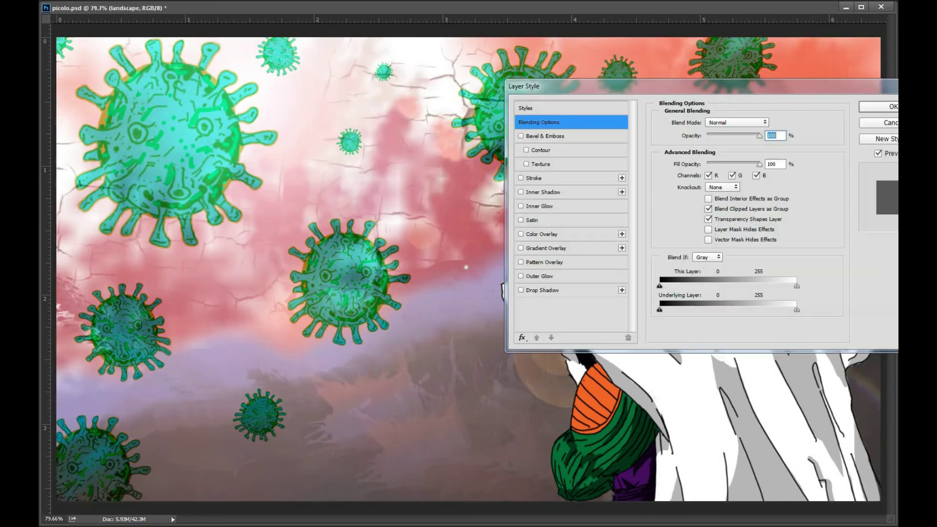
key("Escape")
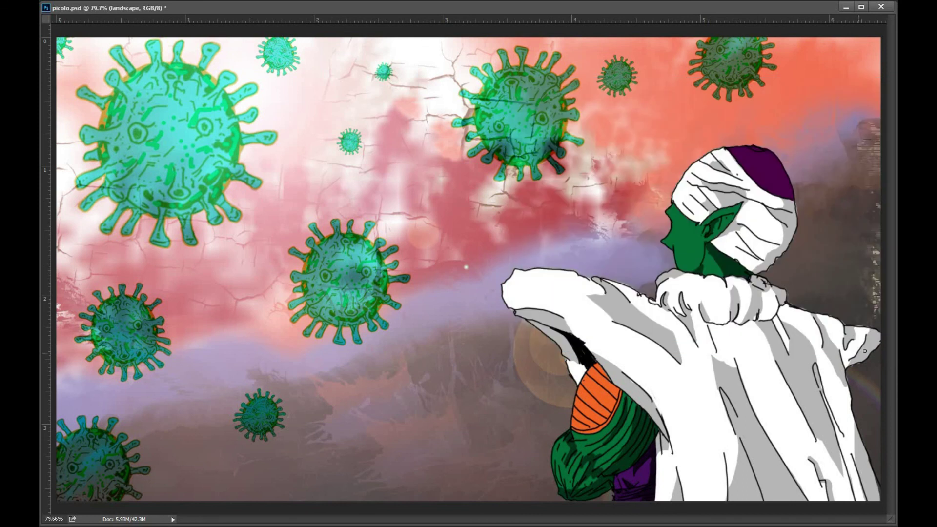
key("ctrl+alt+z")
key("ctrl+alt+z")
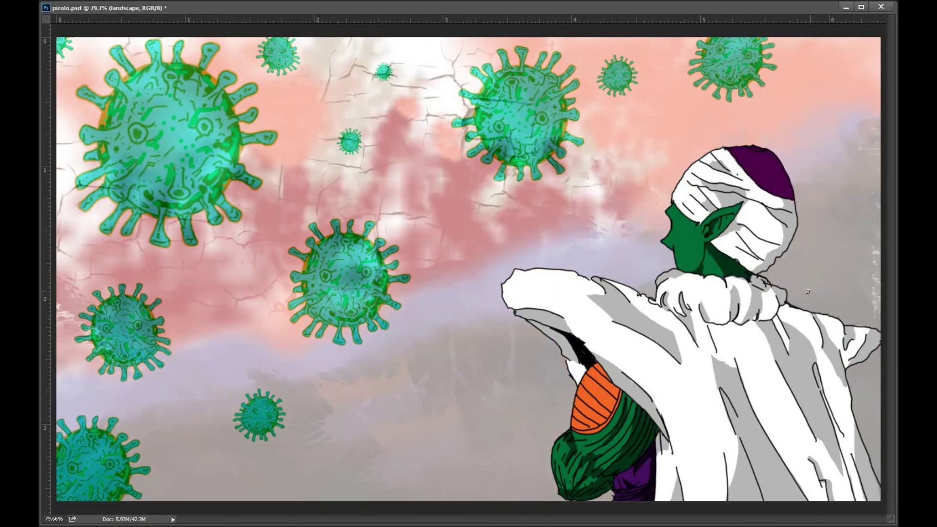
key("ctrl+alt+z")
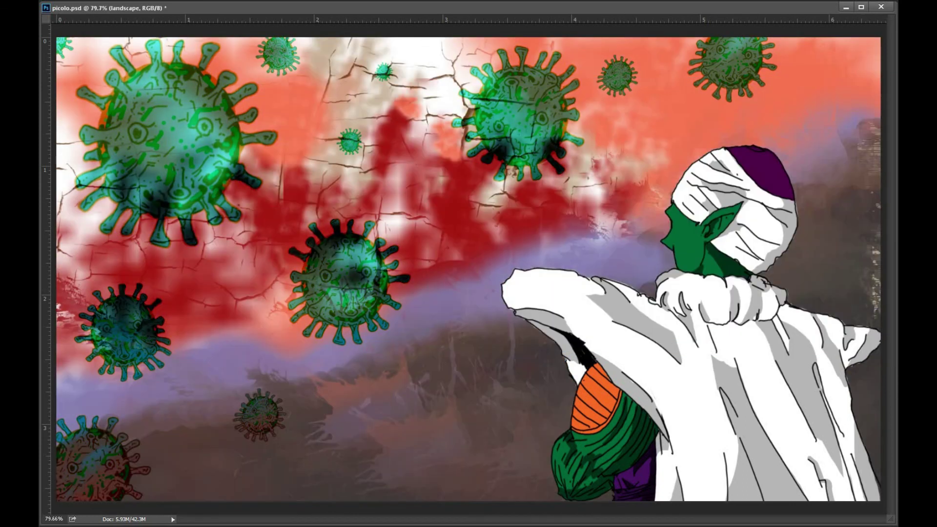
- Try a 105mm Prime lens flare on the "landscape" layer, then undo it
left_click(190, 1)
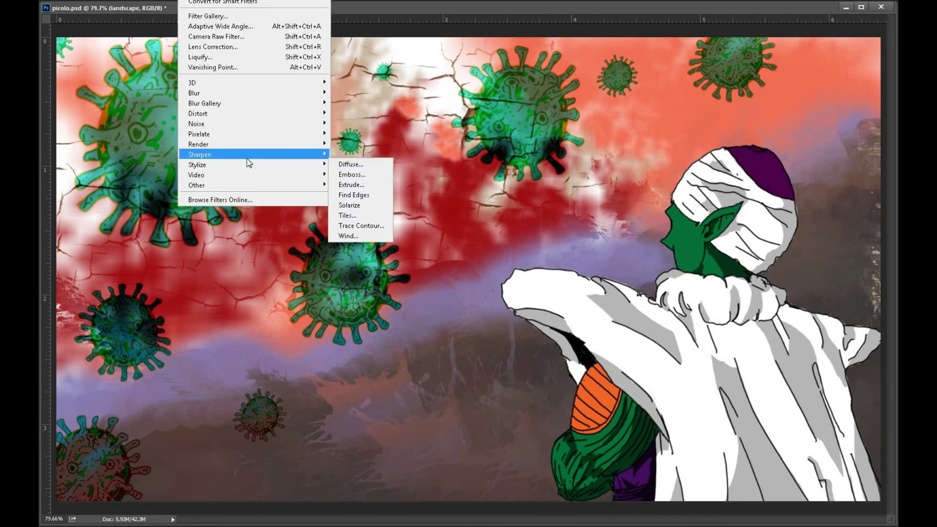
mouse_move(322, 146)
left_click(366, 210)
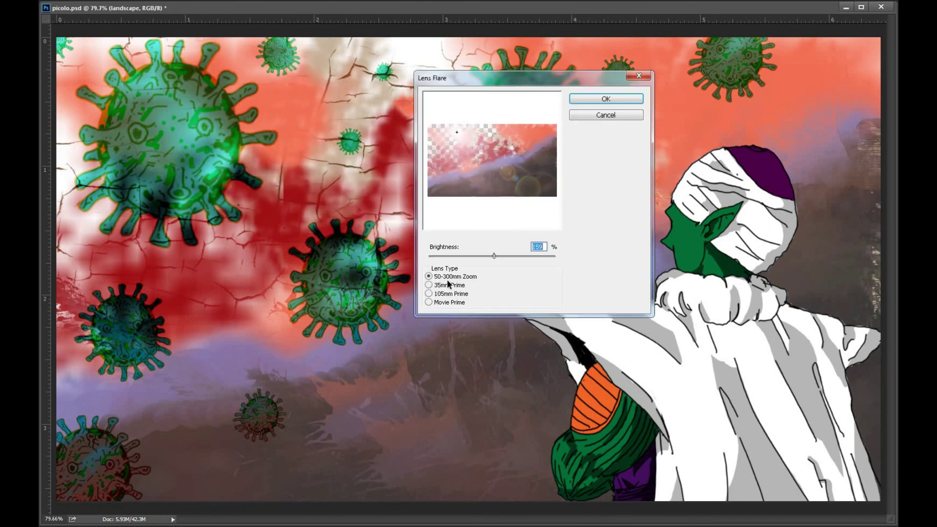
left_click(429, 285)
left_click(429, 293)
left_click(606, 98)
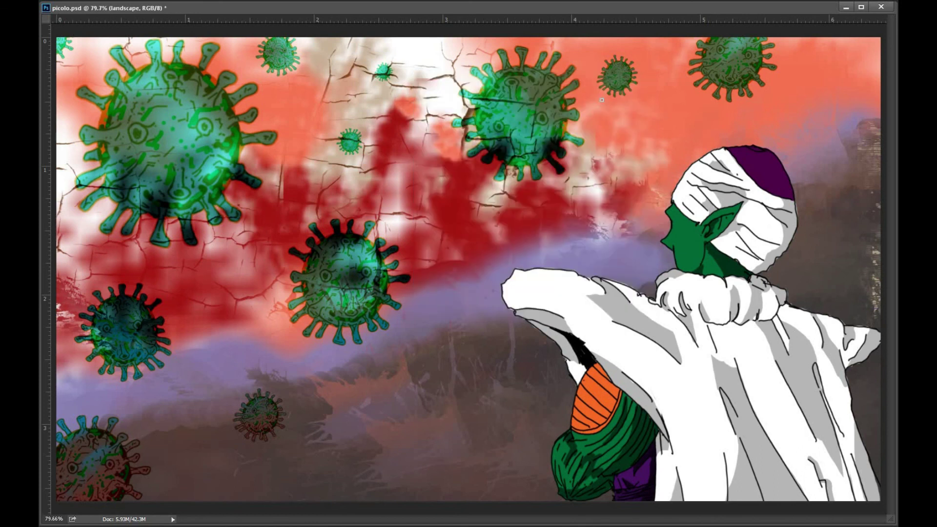
key("ctrl+z")
- Render a 105mm Prime lens flare at 136% brightness on the "landscape" layer, centred behind the largest virus
key("alt+t")
mouse_move(263, 145)
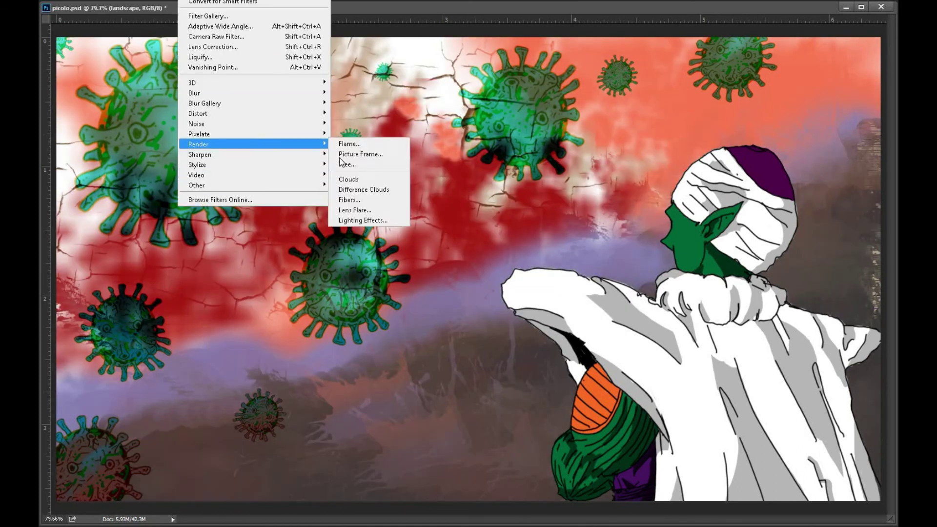
left_click(367, 214)
left_click_drag(467, 256, 484, 256)
left_click(442, 136)
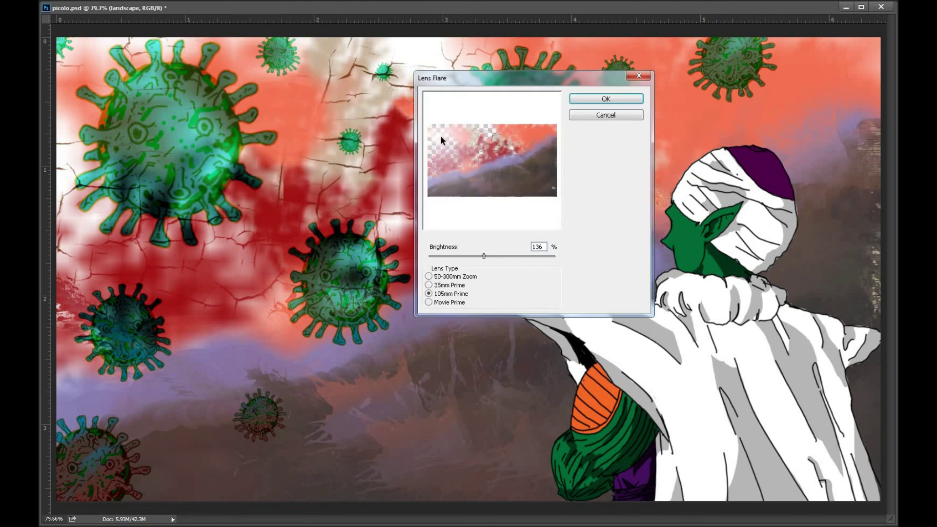
key("Return")
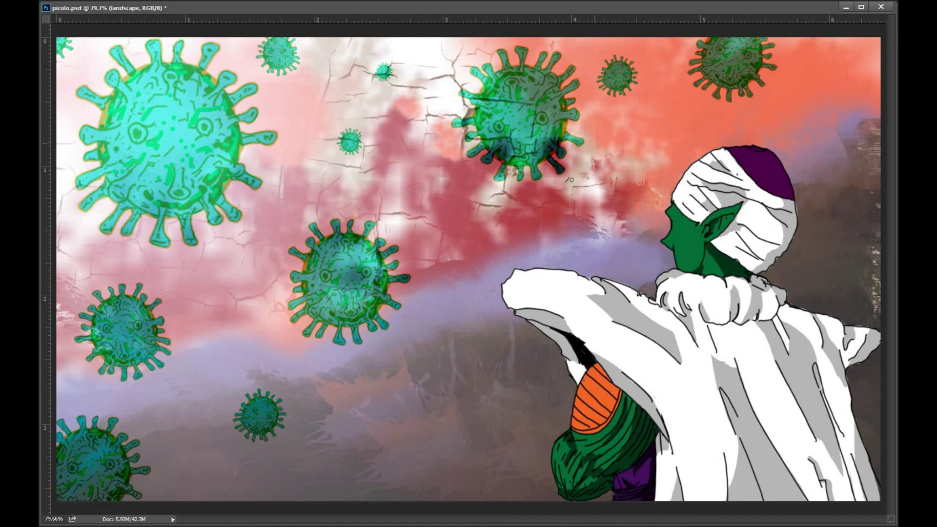
right_click(39, 119)
left_click(65, 125)
key("ctrl+z")
mouse_move(393, 276)
left_mouse_down()
mouse_move(395, 247)
mouse_move(392, 271)
left_mouse_up()
key("ctrl+z")
right_click(38, 119)
left_click(53, 120)
- Try a soft 30 px and a hard 55 px round brush on the "landscape" layer, undoing the test stroke
key("F5")
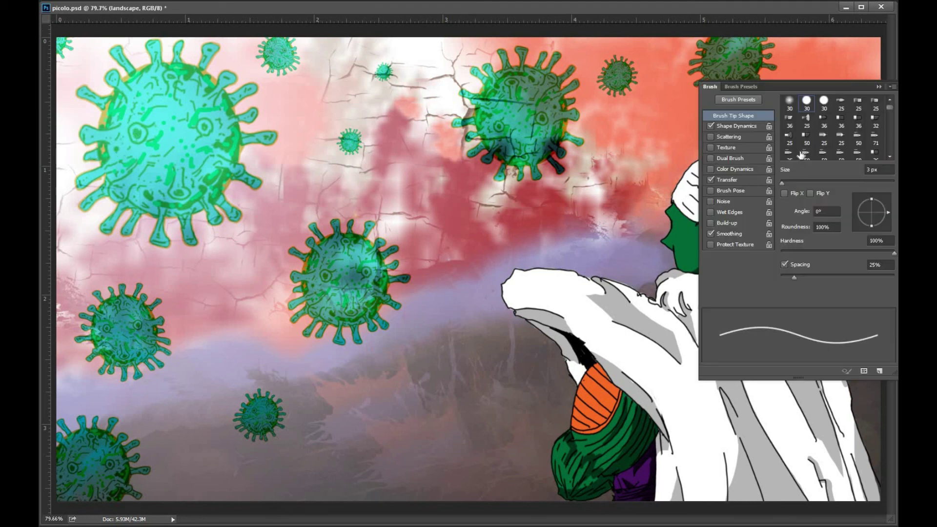
left_click(789, 101)
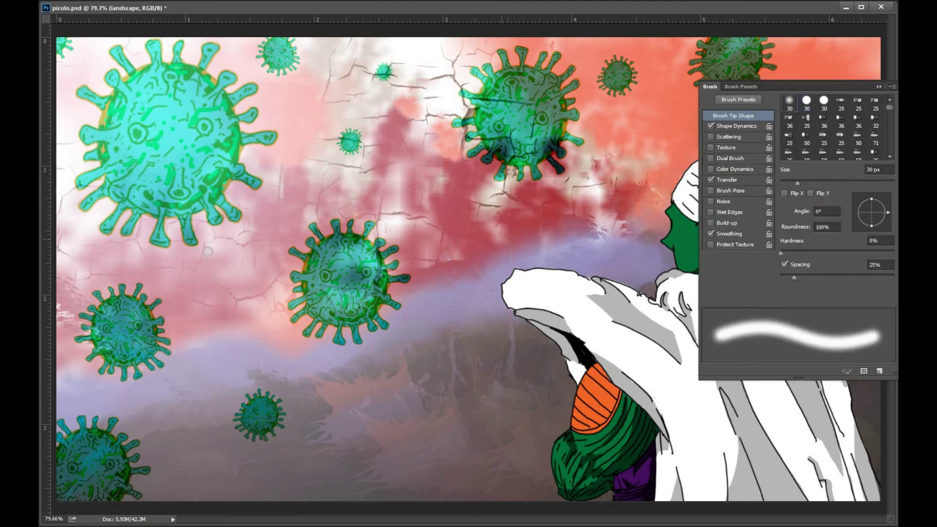
key("F5")
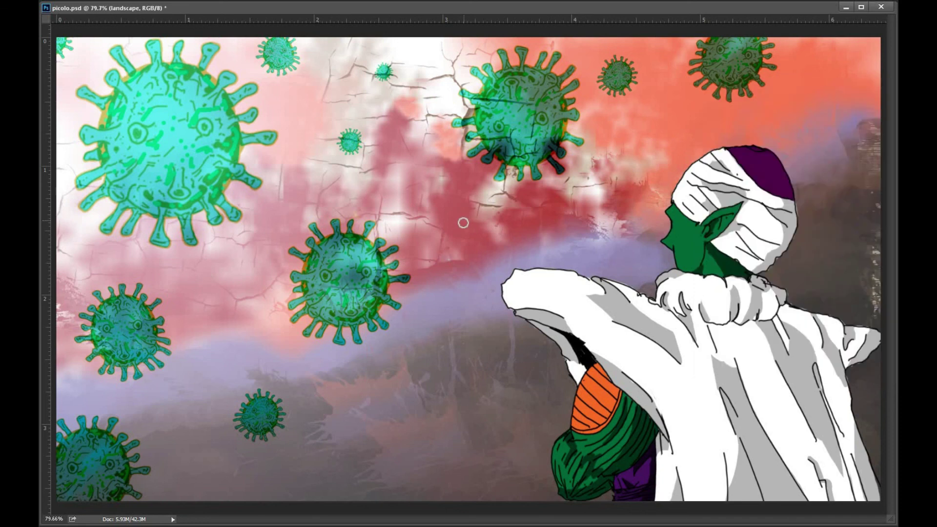
key("F5")
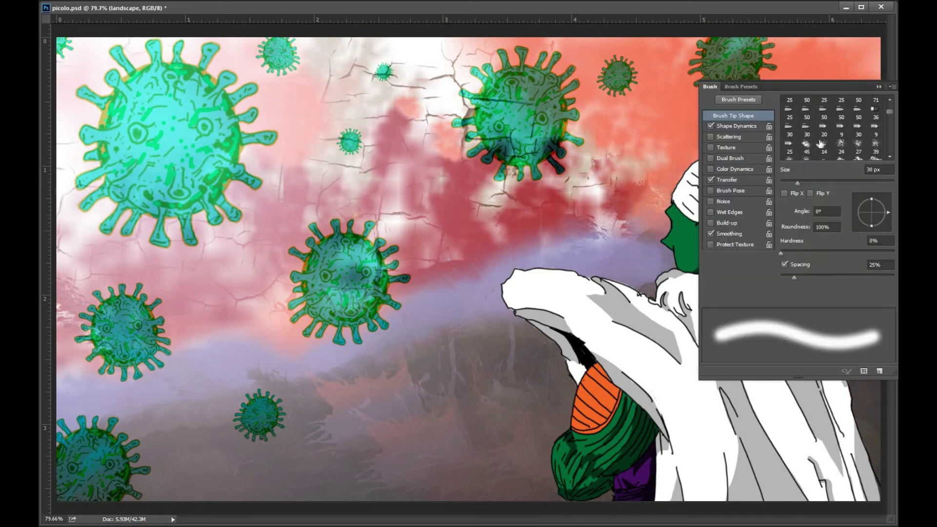
left_click(876, 136)
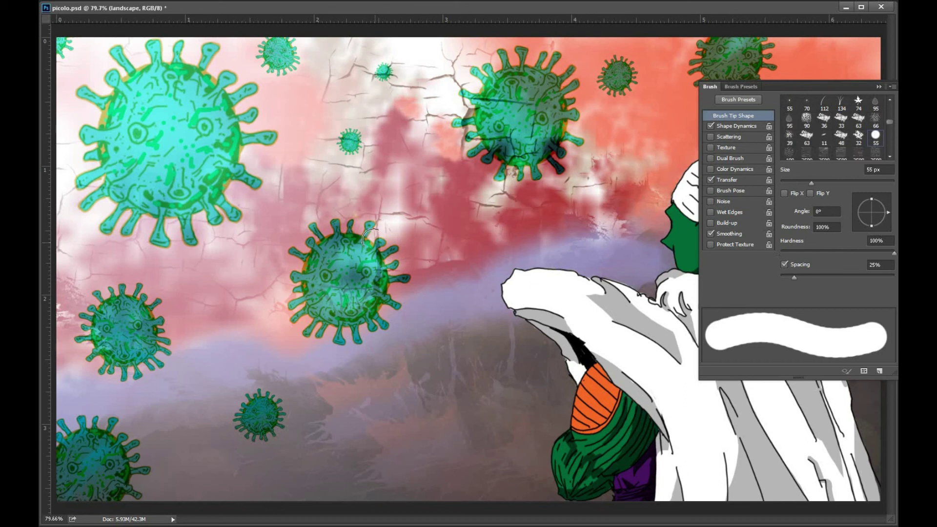
key("F5")
key("ctrl+z")
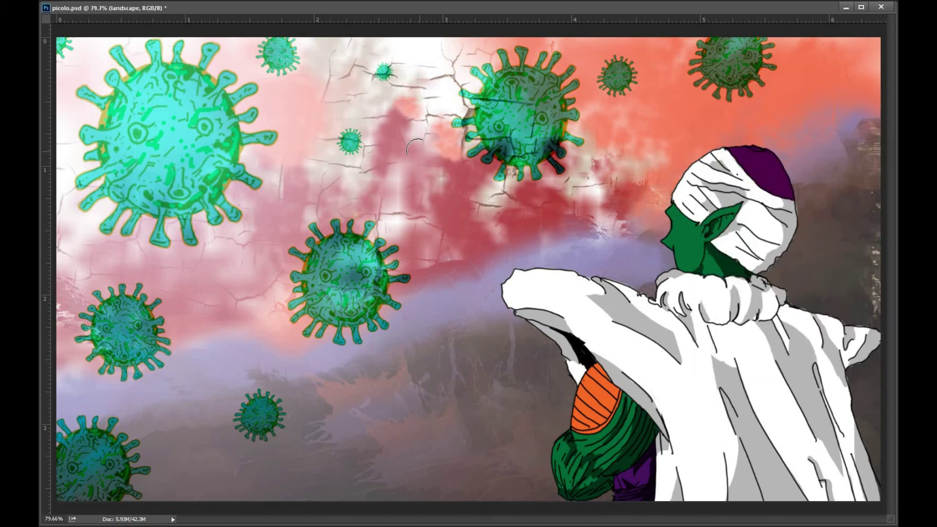
- Try a hard 30 px round brush on the upper edge of the central virus and undo the dab
key("F5")
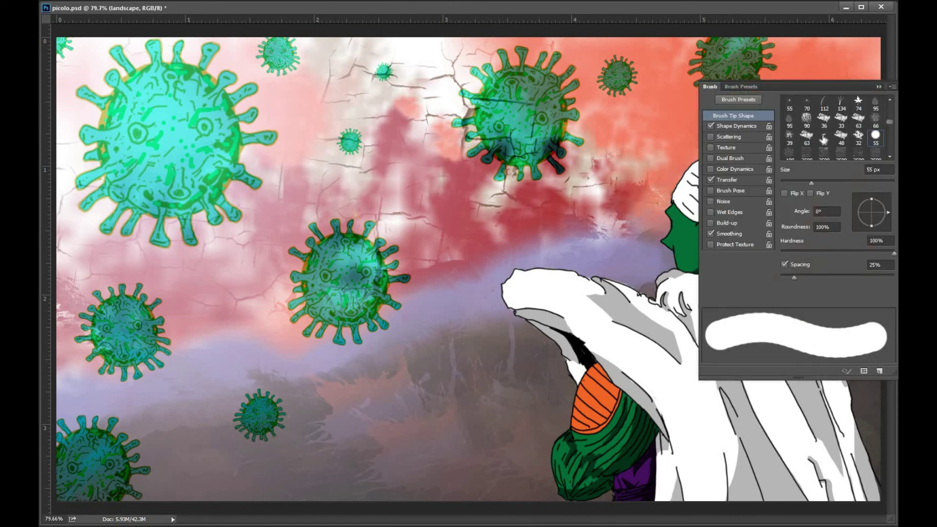
left_click(824, 126)
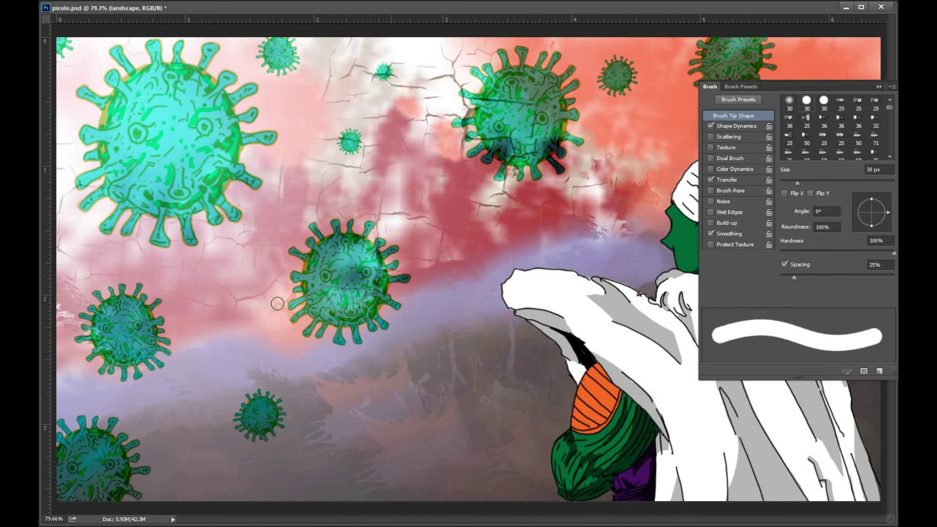
key("F5")
left_click(370, 239)
key("ctrl+z")
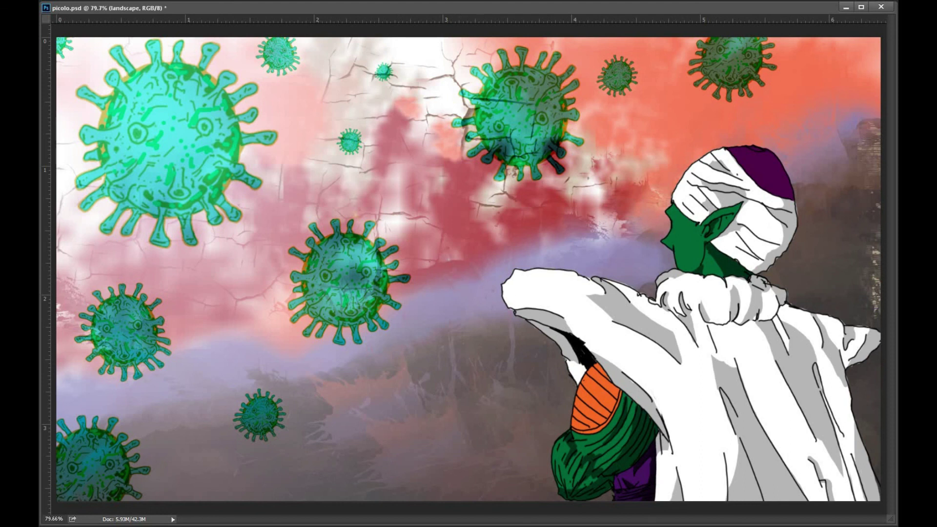
- Add a new layer above the landscape, undo a test dab on it and try a hard 25 px round brush
key("ctrl+alt+shift+n")
left_click(381, 245)
key("ctrl+z")
key("F5")
scroll(835, 115, "down", 10)
scroll(824, 128, "down", 5)
left_click(806, 149)
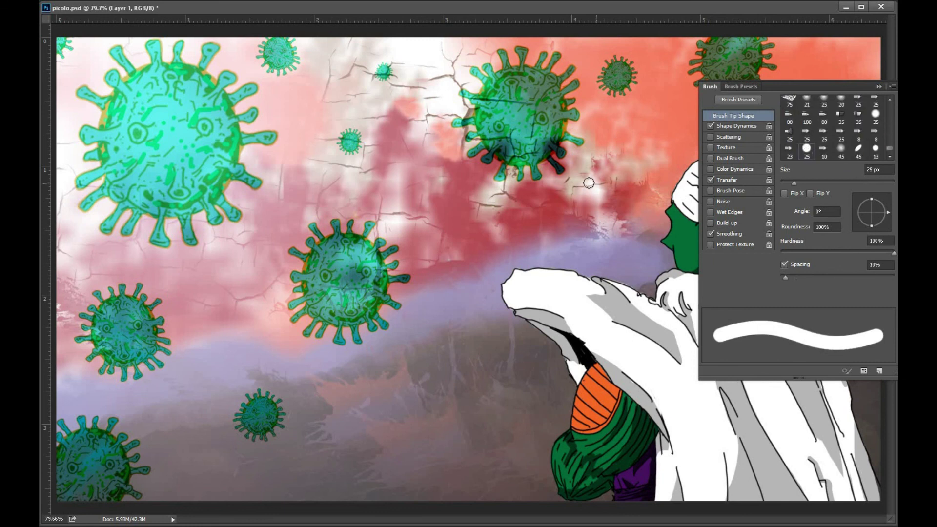
key("F5")
key("v")
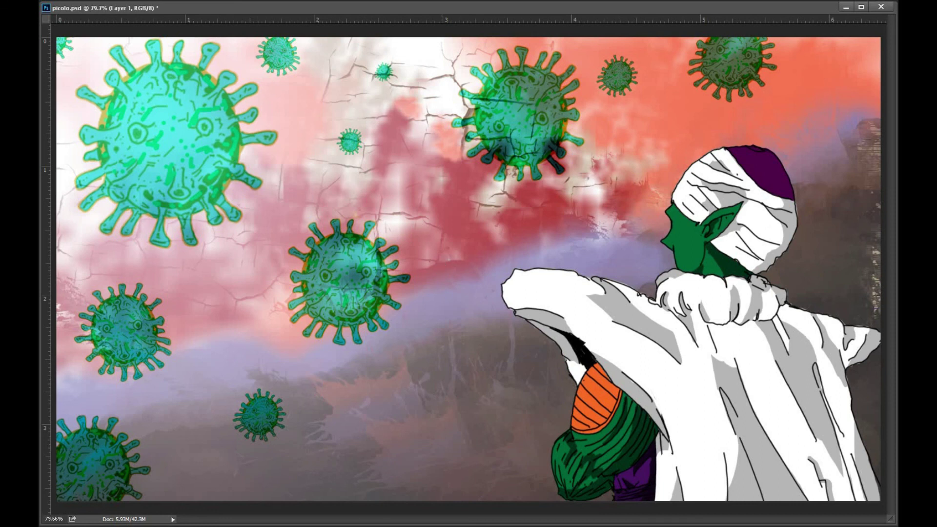
- Choose the soft 45 px round brush and dab white glows on the edges of the central virus and the largest virus
key("F5")
left_click(839, 148)
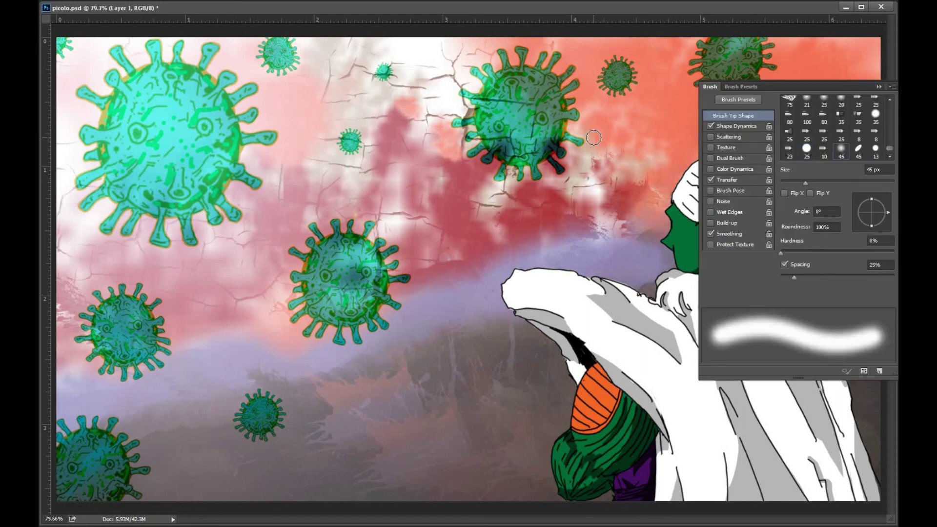
key("F5")
left_click(593, 137)
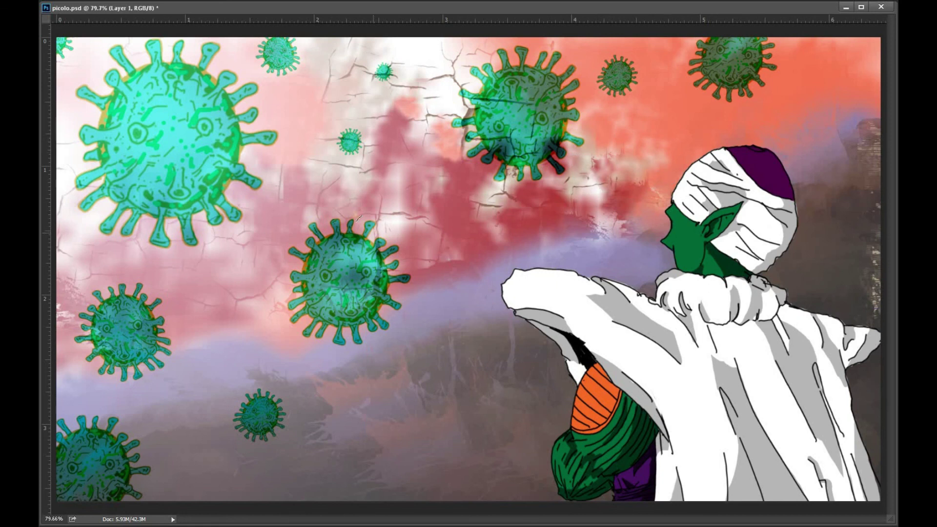
left_click(373, 232)
left_click(239, 190)
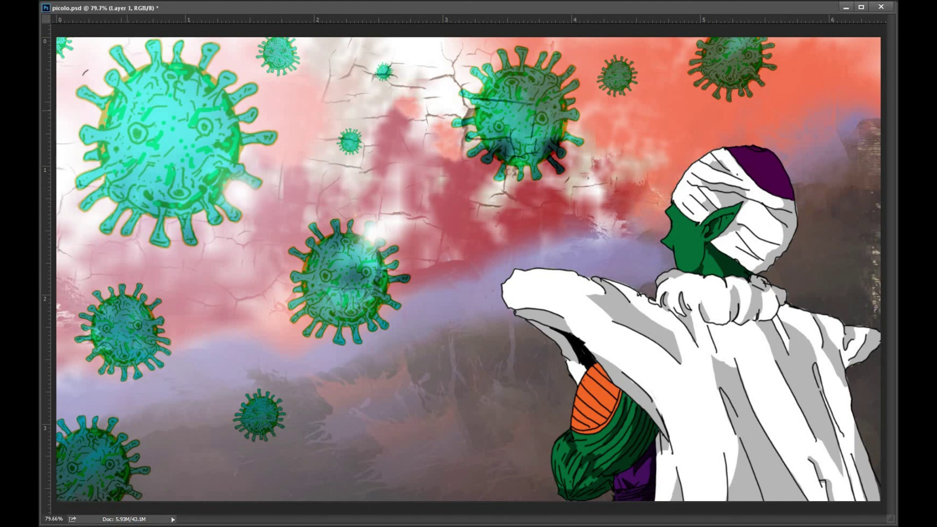
left_click(238, 190)
left_click(144, 60)
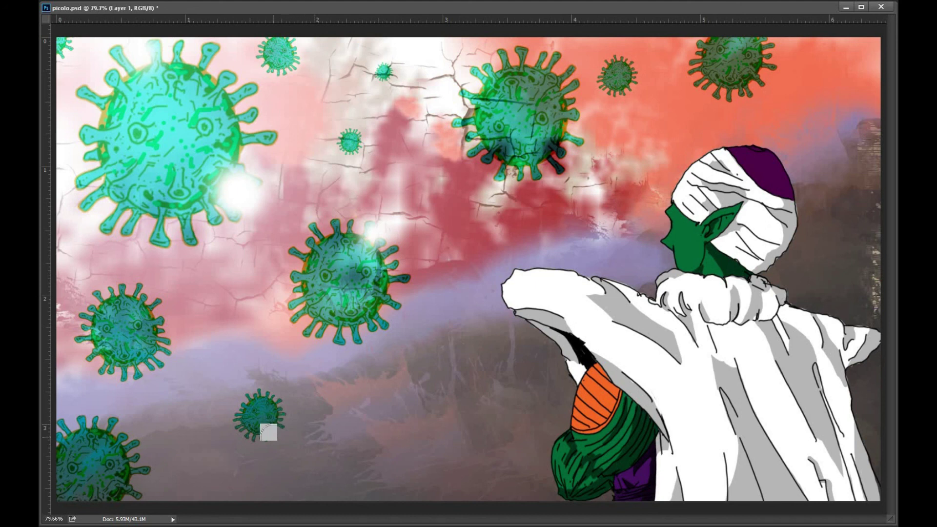
- Dab soft white glows beside the small lower virus and around the two viruses along the canvas's left edge
left_click(270, 434)
left_click(155, 312)
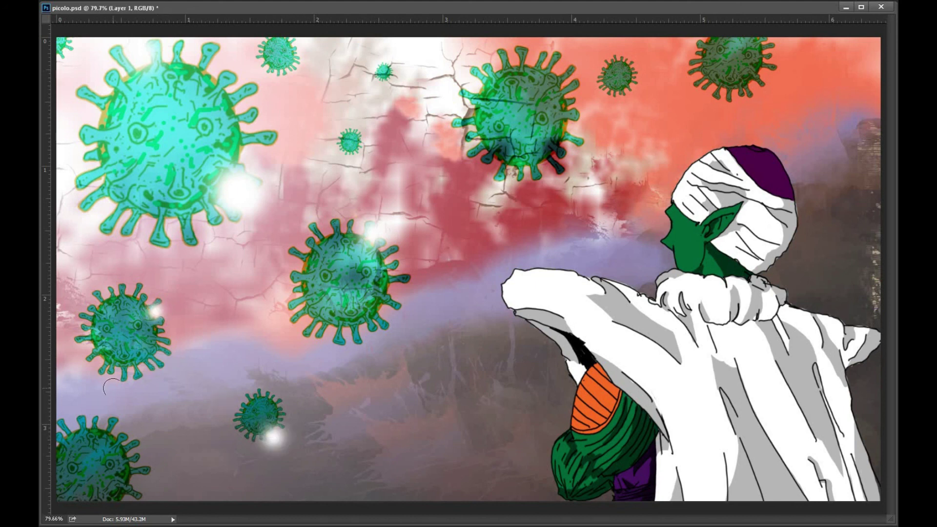
left_click(81, 373)
left_click(131, 492)
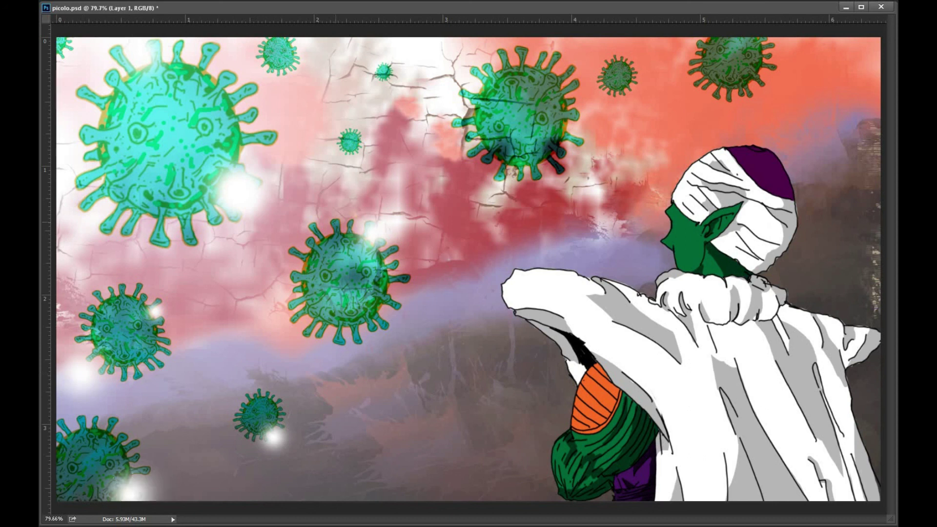
- Dab white glows around the upper-right viruses, with smaller dots beside the smallest one and in the orange sky
left_click(584, 82)
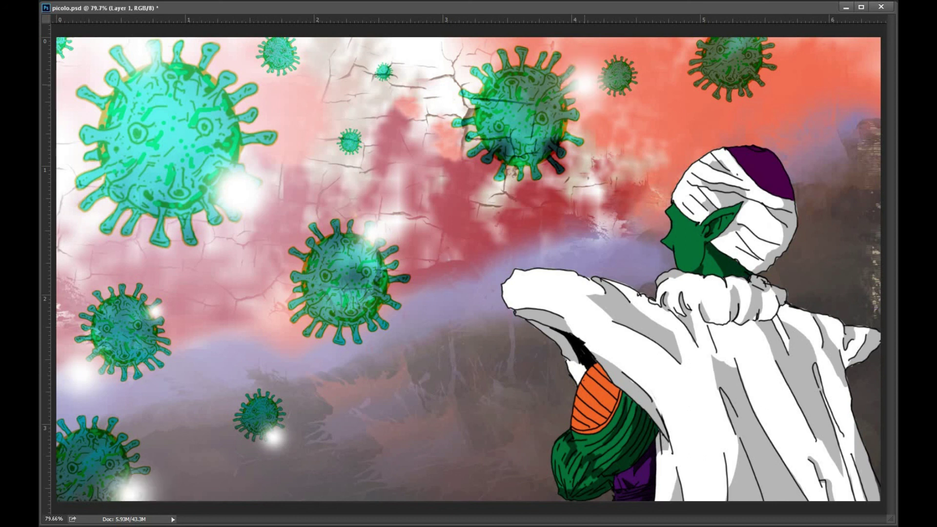
left_click(736, 94)
left_click(708, 44)
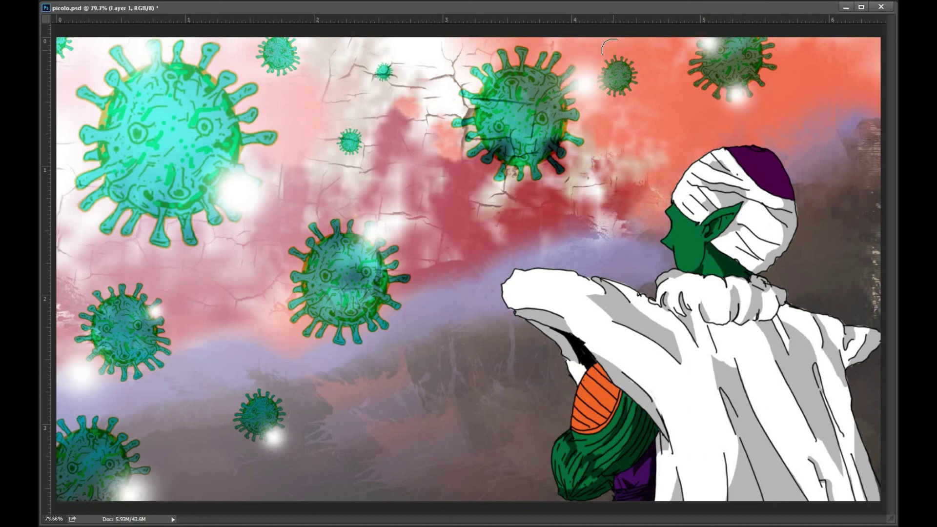
left_click(636, 87)
left_click(843, 62)
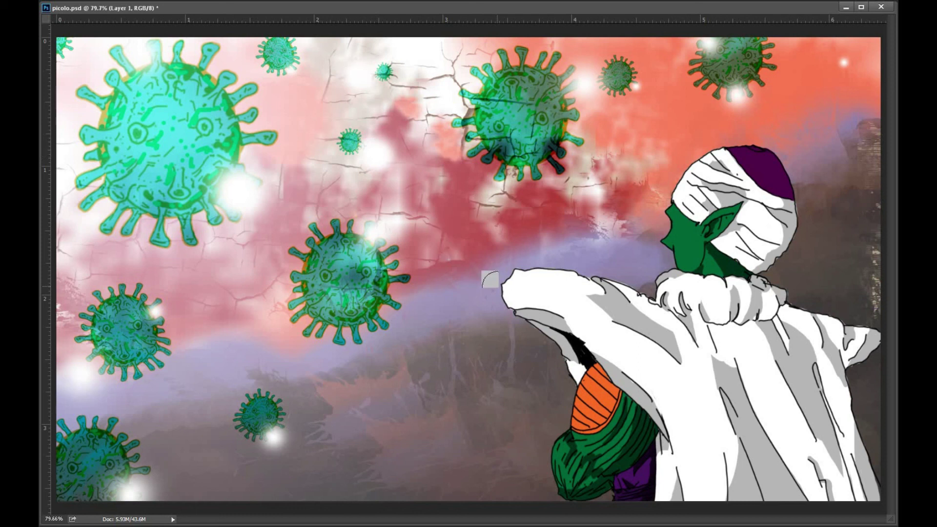
- Dab white glows in varied brush sizes: small near the raised sleeve, very large below the central virus, medium behind the head and beside the orange armband
left_click(465, 278)
left_click(399, 364)
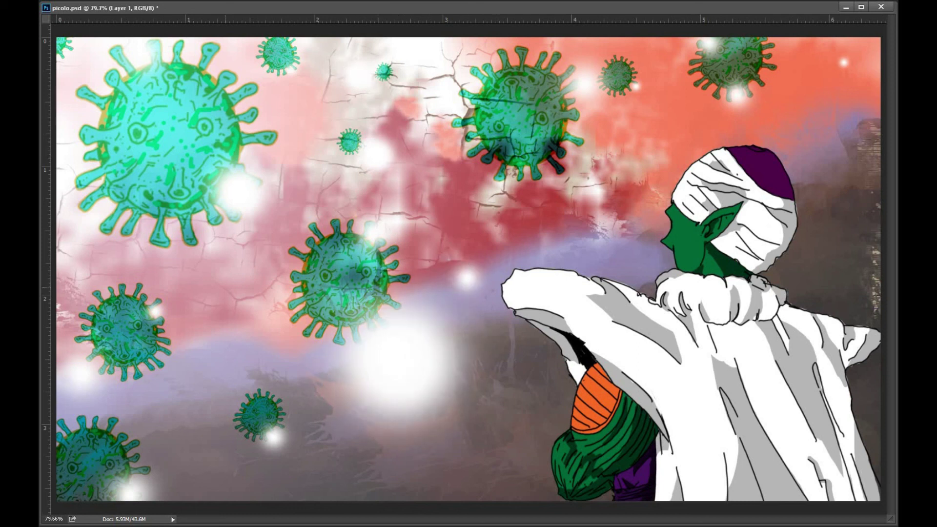
left_click(683, 143)
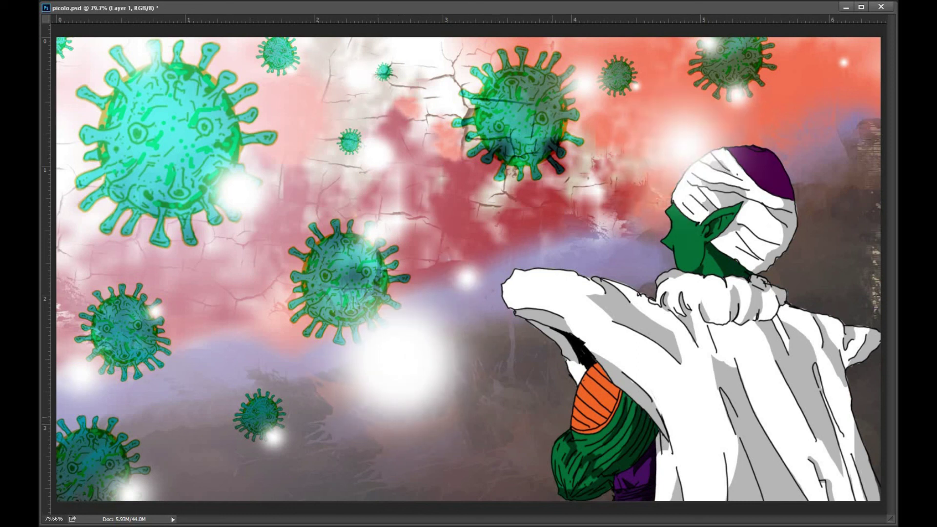
left_click(559, 417)
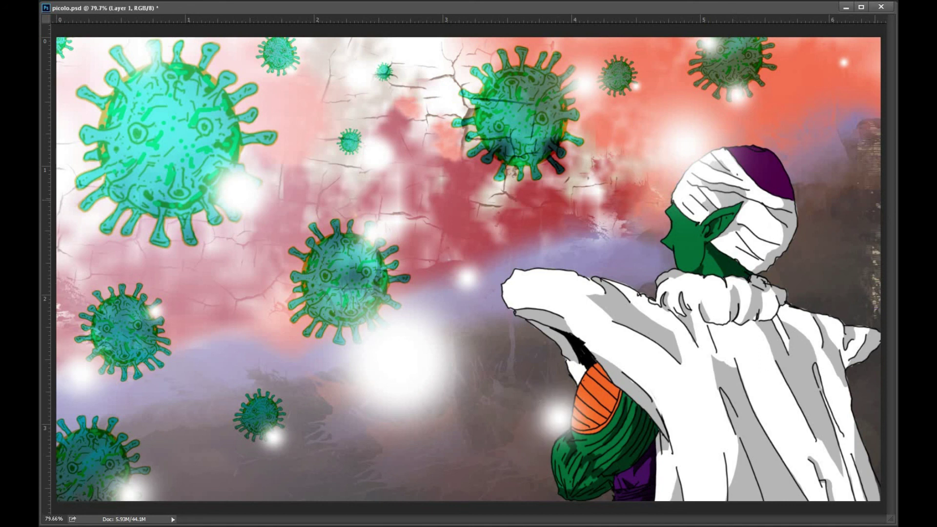
- Add large white glows behind the character's back and at the lower canvas edge, plus small ones on either side of the central virus
left_click(854, 258)
left_click(362, 476)
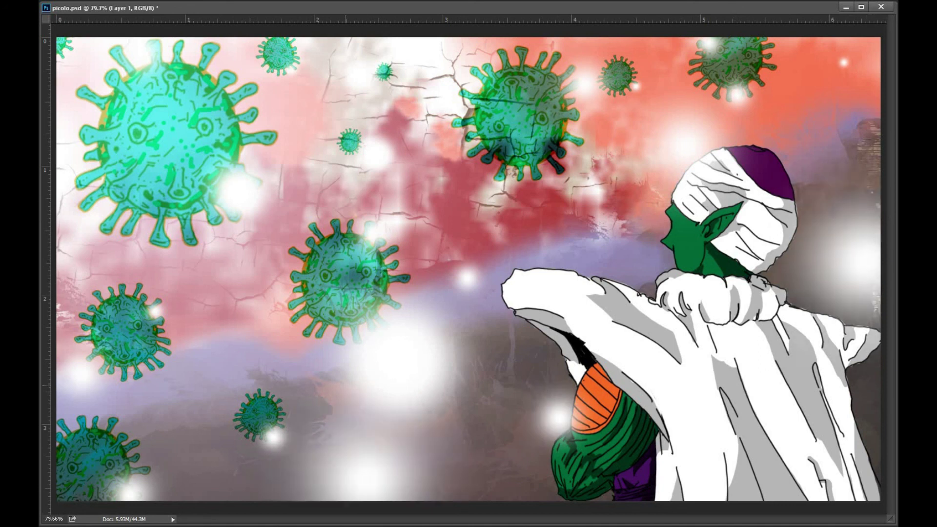
left_click(242, 324)
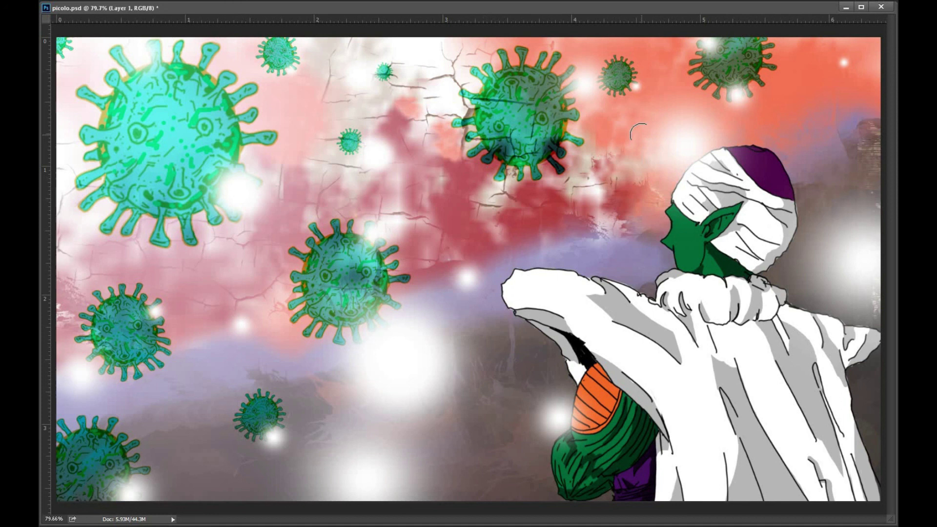
left_click(454, 198)
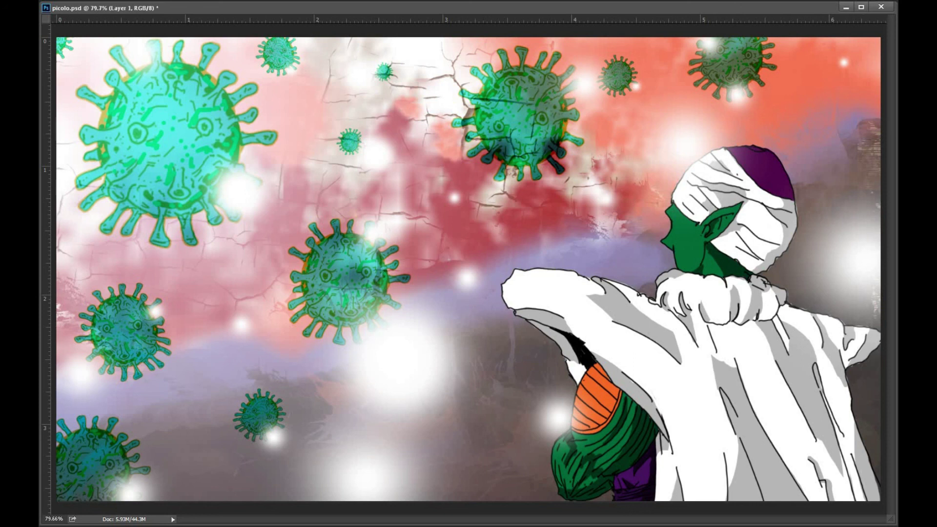
- Switch to the "mrx 2020" layer and handwrite the artist's signature in bright green below the large central glow
key("Return")
key("alt+bracketright")
key("alt+bracketright")
mouse_move(366, 419)
left_mouse_down()
mouse_move(377, 428)
mouse_move(411, 393)
mouse_move(442, 388)
mouse_move(464, 394)
mouse_move(471, 433)
left_mouse_up()
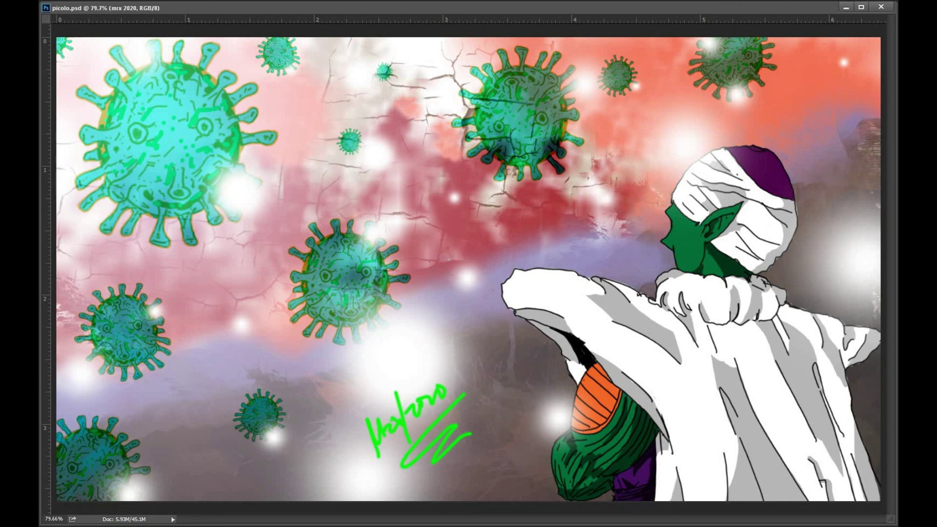
- Export the illustration as a JPG at 100% quality and 1920 × 1080 px
key("alt+f")
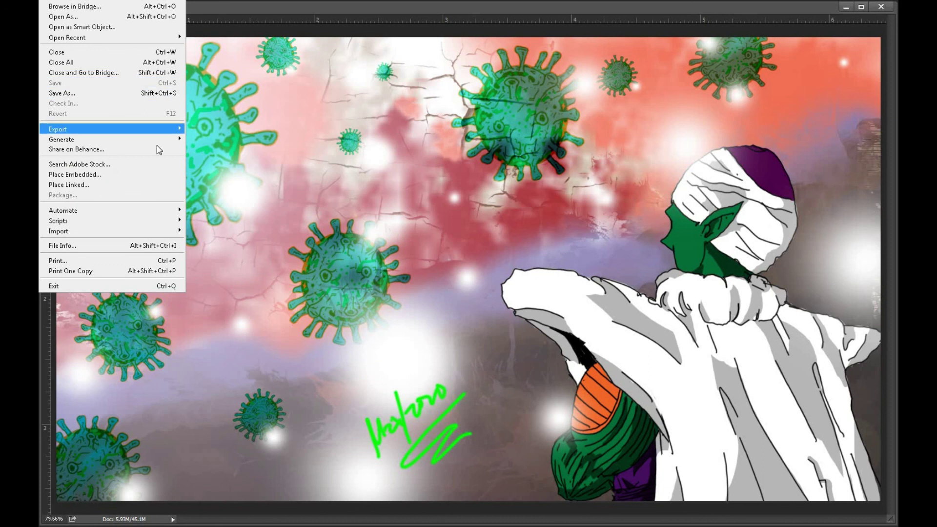
mouse_move(173, 129)
left_click(198, 140)
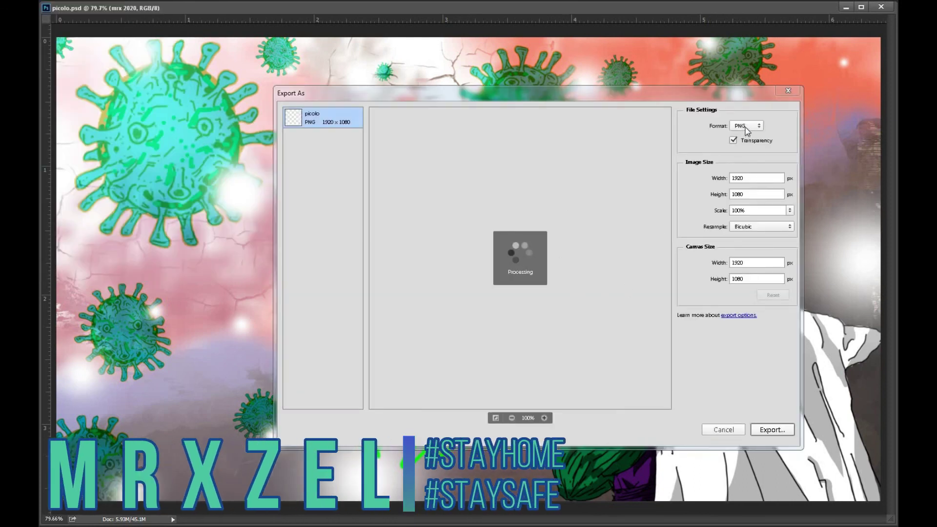
left_click(746, 126)
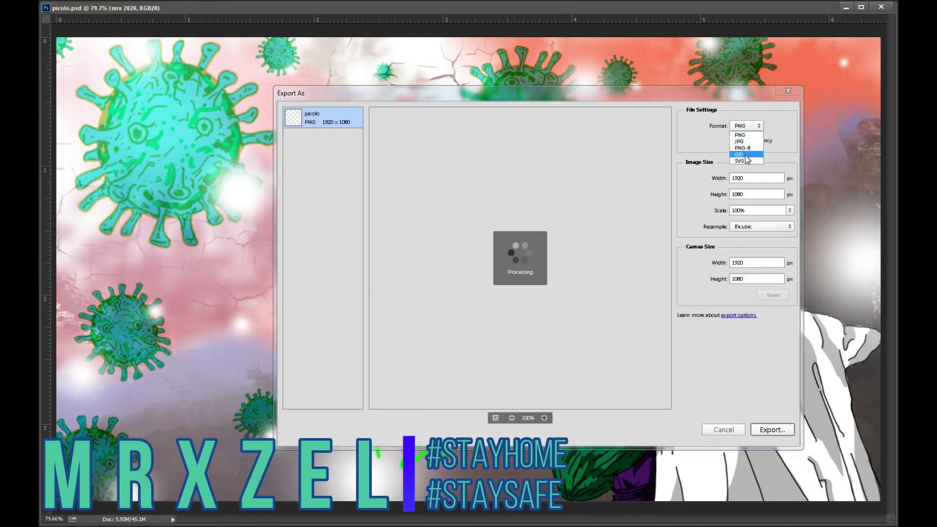
left_click(739, 141)
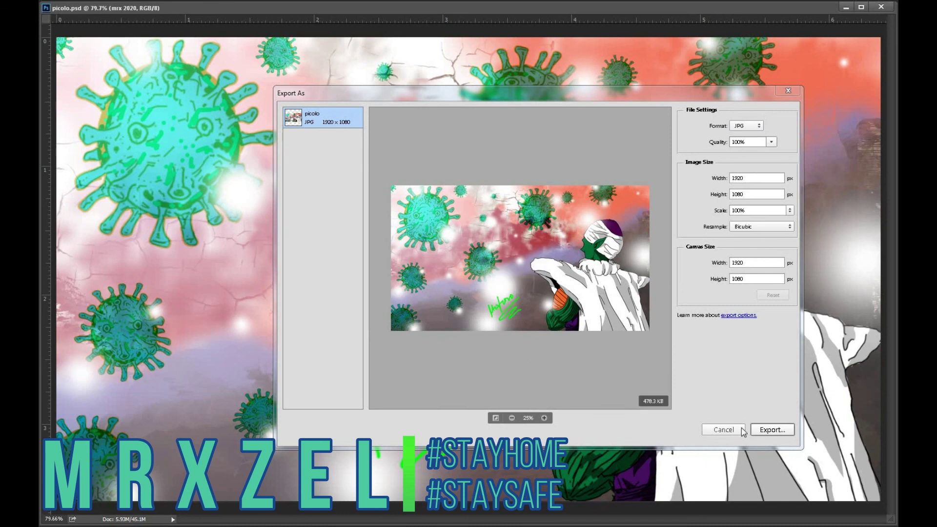
left_click(771, 430)
key("Return")
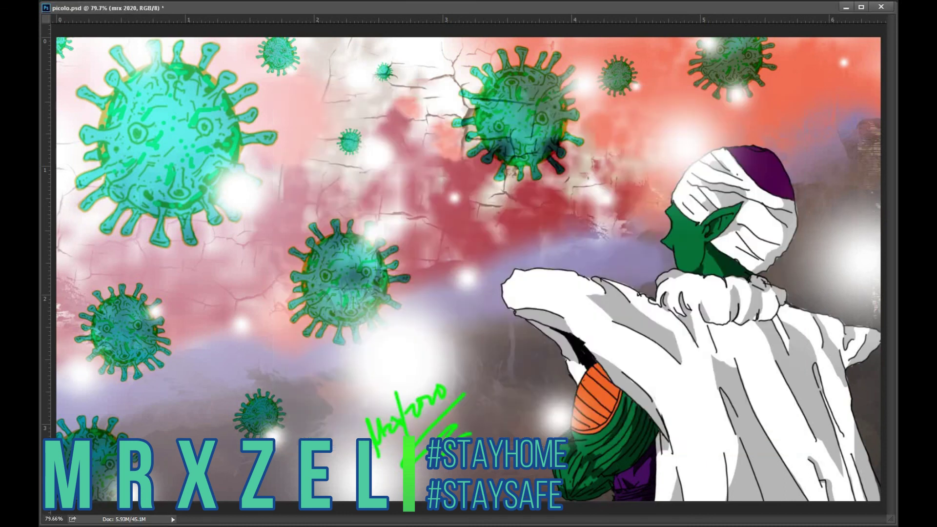
key("Return")
- Start saving the signed document
key("alt+f")
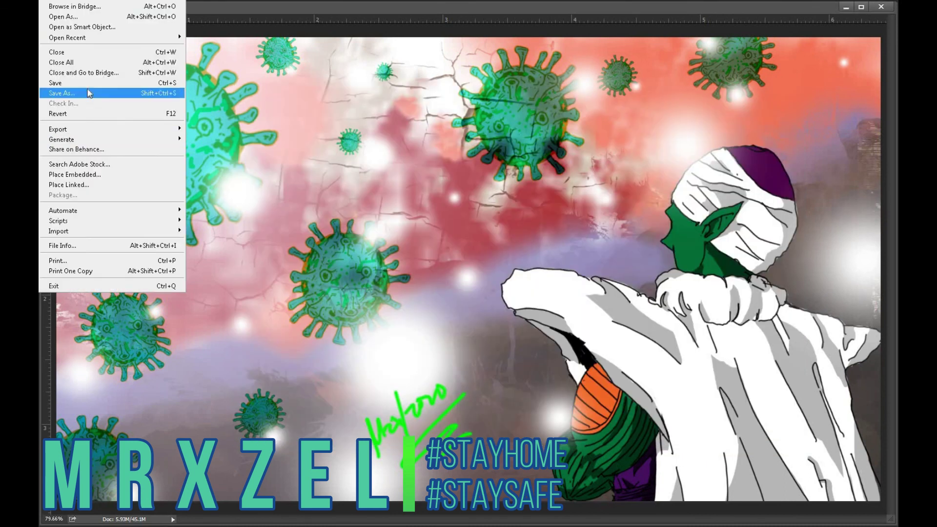